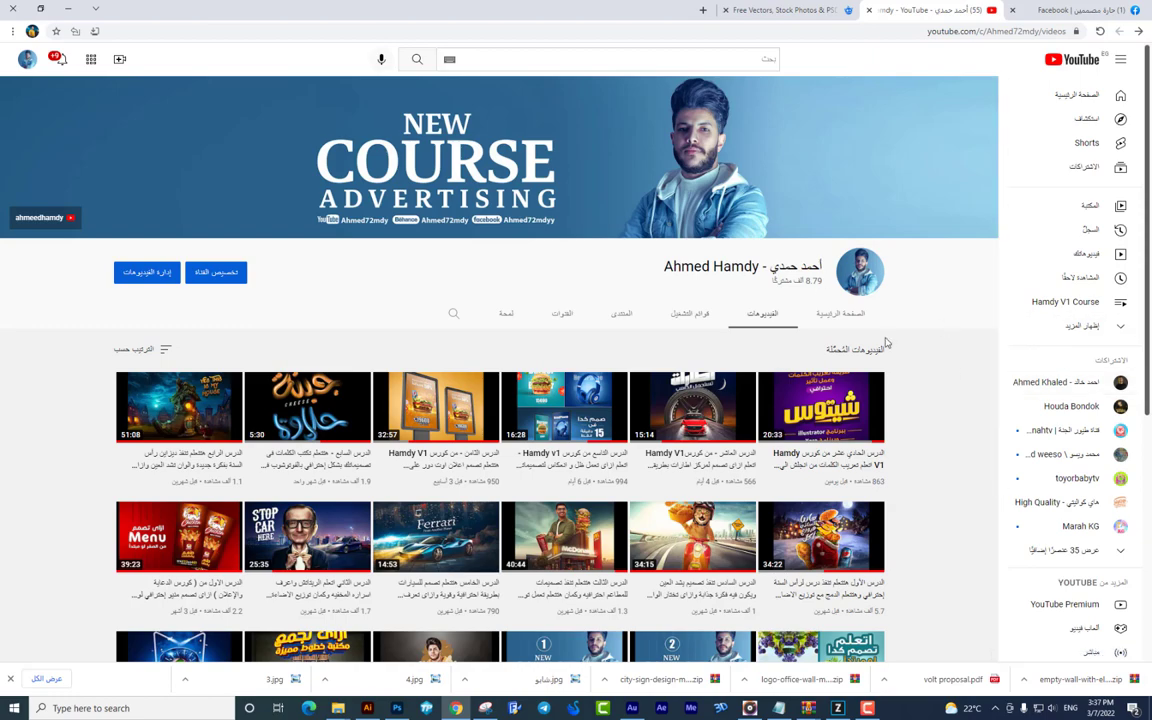
- Look over the YouTube channel's uploaded videos, and view the Facebook designers' group page
{"action": "scroll", "coordinate": [941, 327], "scroll_direction": "down", "scroll_amount": 5}
{"action": "scroll", "coordinate": [895, 342], "scroll_direction": "up", "scroll_amount": 5}
{"action": "key", "text": "ctrl+shift+Tab"}
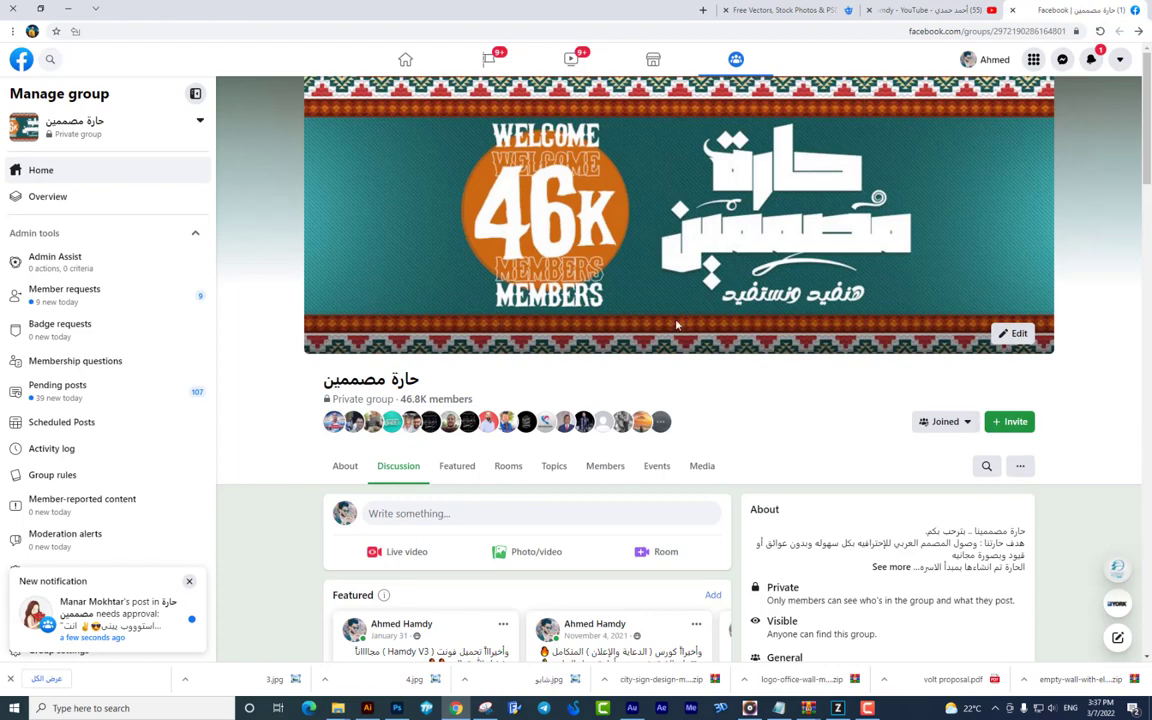
{"action": "scroll", "coordinate": [687, 340], "scroll_direction": "down", "scroll_amount": 3}
{"action": "scroll", "coordinate": [687, 340], "scroll_direction": "up", "scroll_amount": 3}
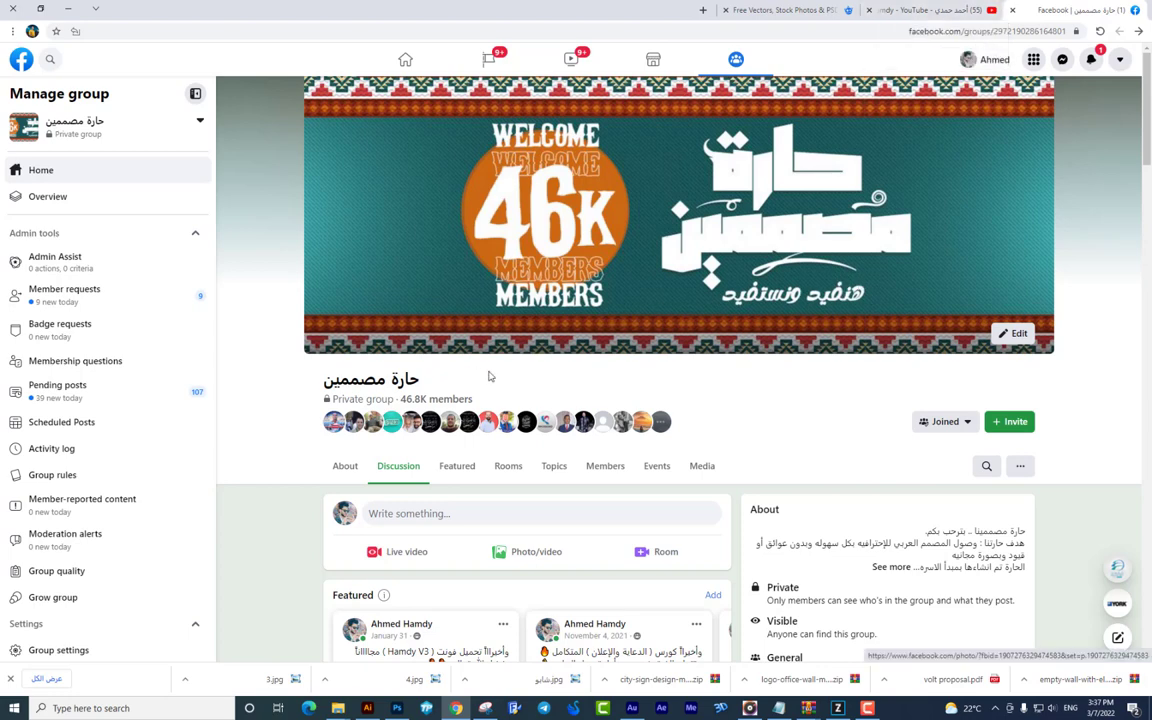
- Switch to Photoshop and bring the sofa image 1276.psd to 33.3% zoom
{"action": "left_click", "coordinate": [397, 708]}
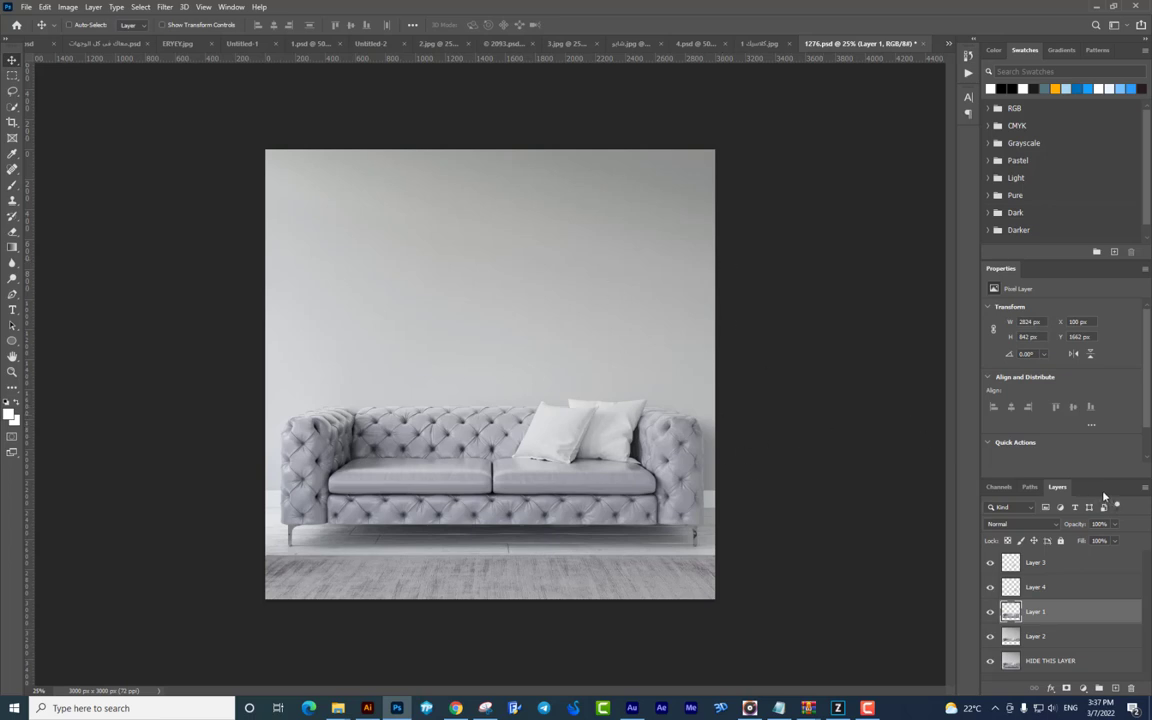
{"action": "key", "text": "ctrl+plus"}
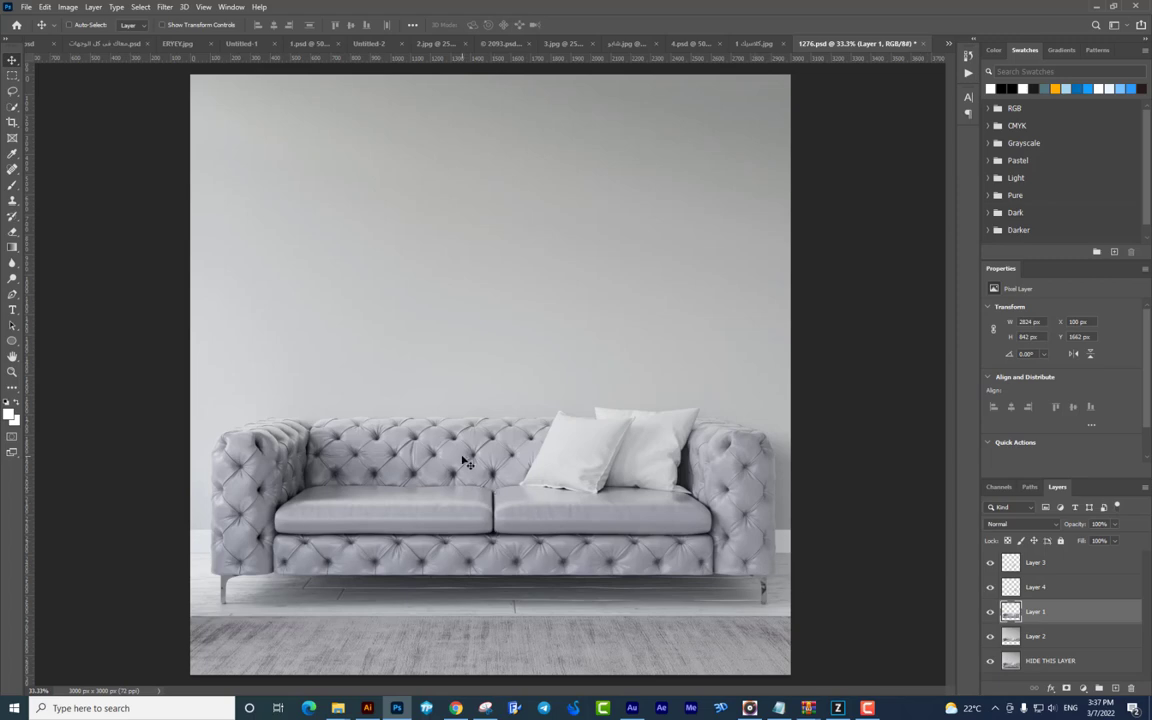
- Try moving the sofa layer up over the wall in two moves, and undo both
{"action": "left_click_drag", "start_coordinate": [483, 467], "coordinate": [445, 264]}
{"action": "left_click_drag", "start_coordinate": [541, 348], "coordinate": [570, 212]}
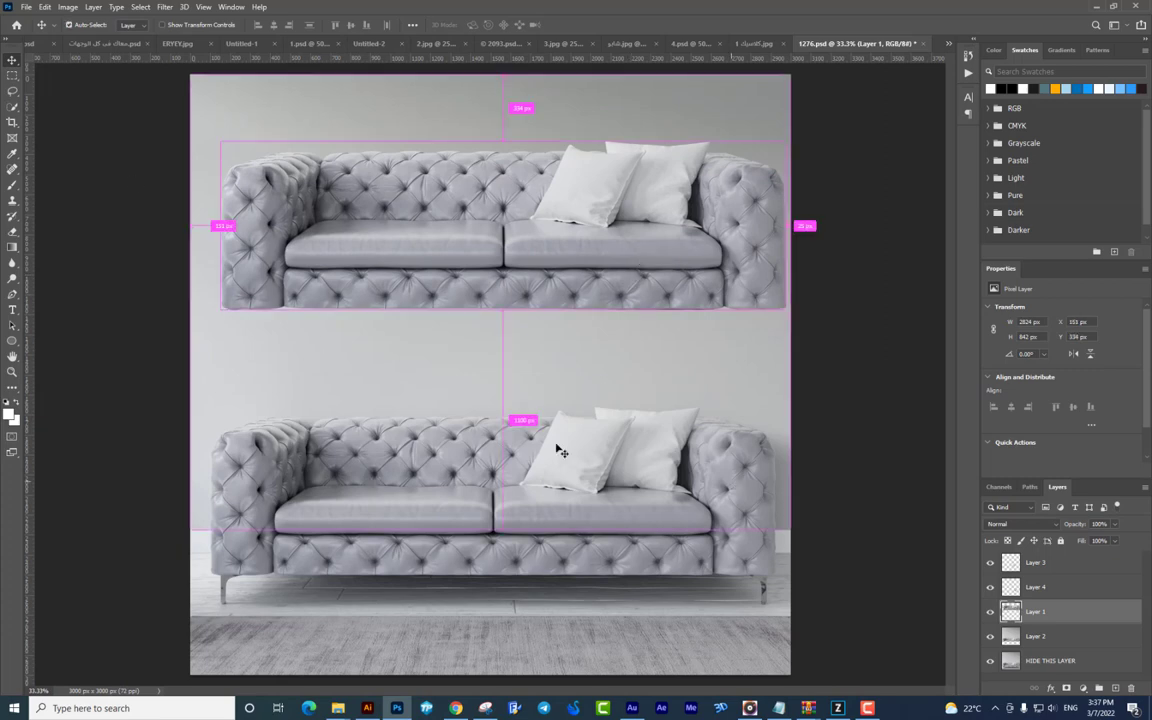
{"action": "key", "text": "ctrl+z"}
{"action": "key", "text": "ctrl+z"}
- Try moving the front cushion and the rear cushion off the sofa, undoing each move
{"action": "right_click", "coordinate": [587, 455]}
{"action": "left_click", "coordinate": [606, 456]}
{"action": "left_click_drag", "start_coordinate": [606, 458], "coordinate": [554, 328]}
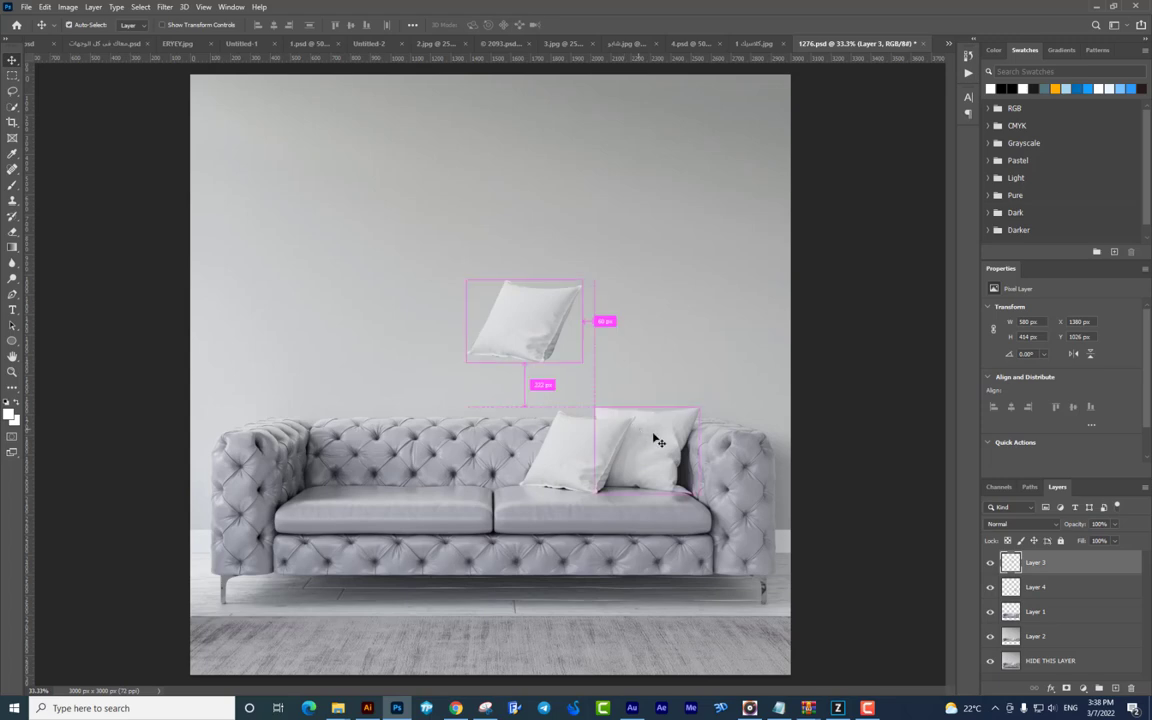
{"action": "key", "text": "ctrl+z"}
{"action": "left_click", "coordinate": [679, 411], "text": "ctrl"}
{"action": "left_click_drag", "start_coordinate": [679, 411], "coordinate": [694, 314]}
{"action": "key", "text": "ctrl+z"}
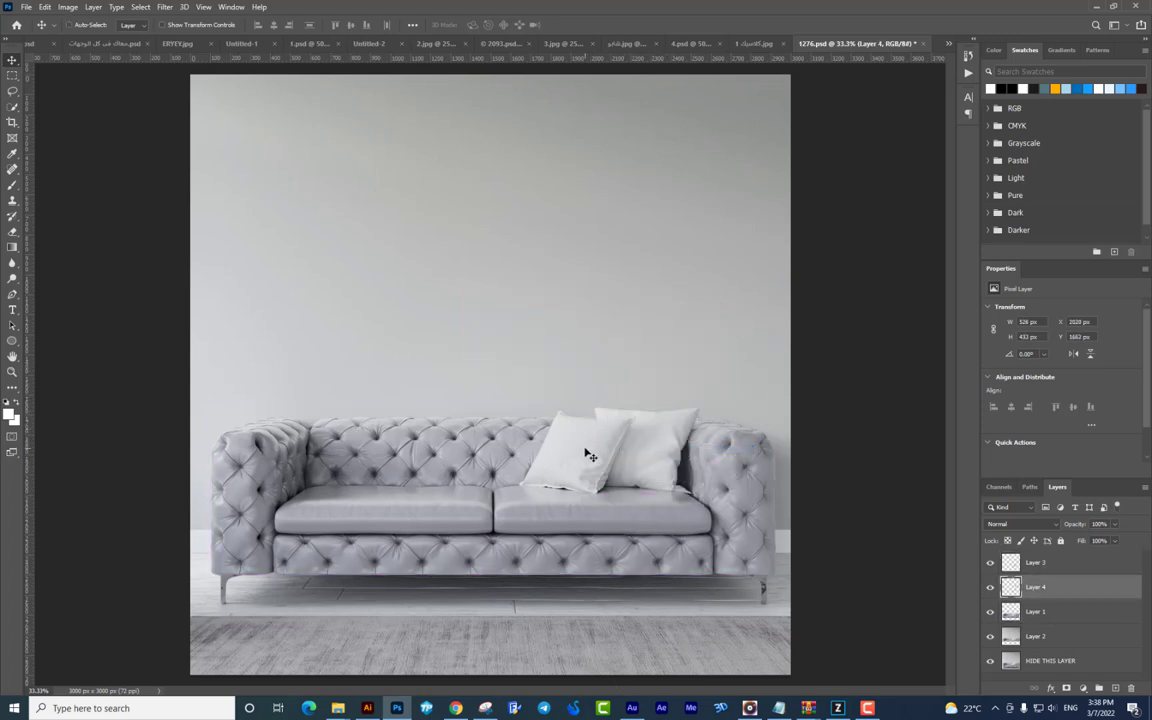
- Move the front cushion, the rear cushion and the sofa layer upward one at a time, undoing each move
{"action": "left_click_drag", "start_coordinate": [594, 468], "coordinate": [430, 345]}
{"action": "key", "text": "ctrl+z"}
{"action": "right_click", "coordinate": [664, 428]}
{"action": "left_click", "coordinate": [678, 428]}
{"action": "left_click_drag", "start_coordinate": [670, 432], "coordinate": [656, 360]}
{"action": "key", "text": "ctrl+z"}
{"action": "left_click_drag", "start_coordinate": [748, 420], "coordinate": [669, 334]}
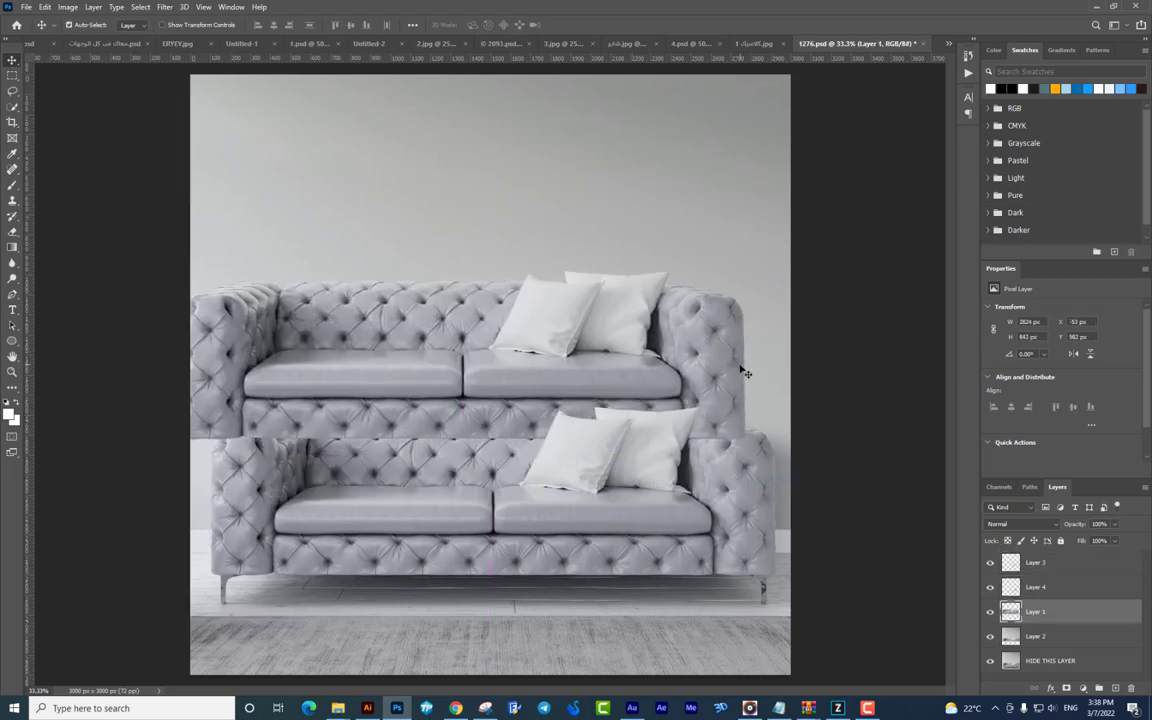
{"action": "key", "text": "ctrl+z"}
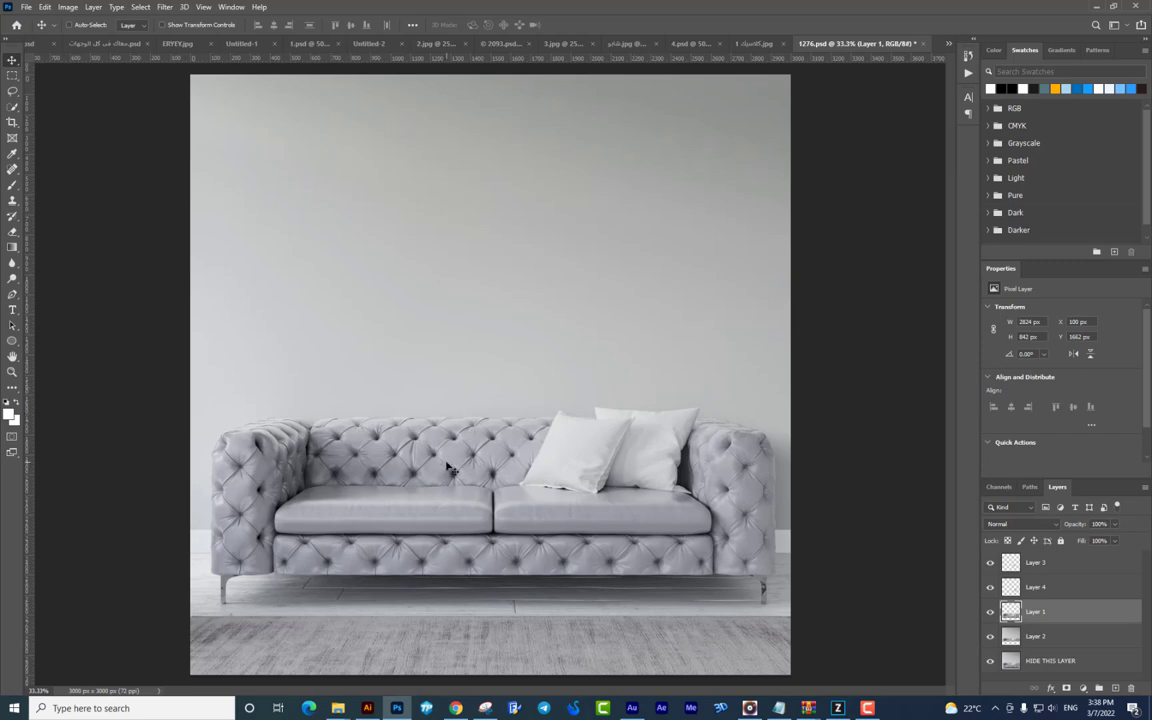
- Inspect the sofa up close, try moving its layer slightly upward twice, and undo each move
{"action": "scroll", "coordinate": [450, 469], "scroll_direction": "up", "scroll_amount": 1}
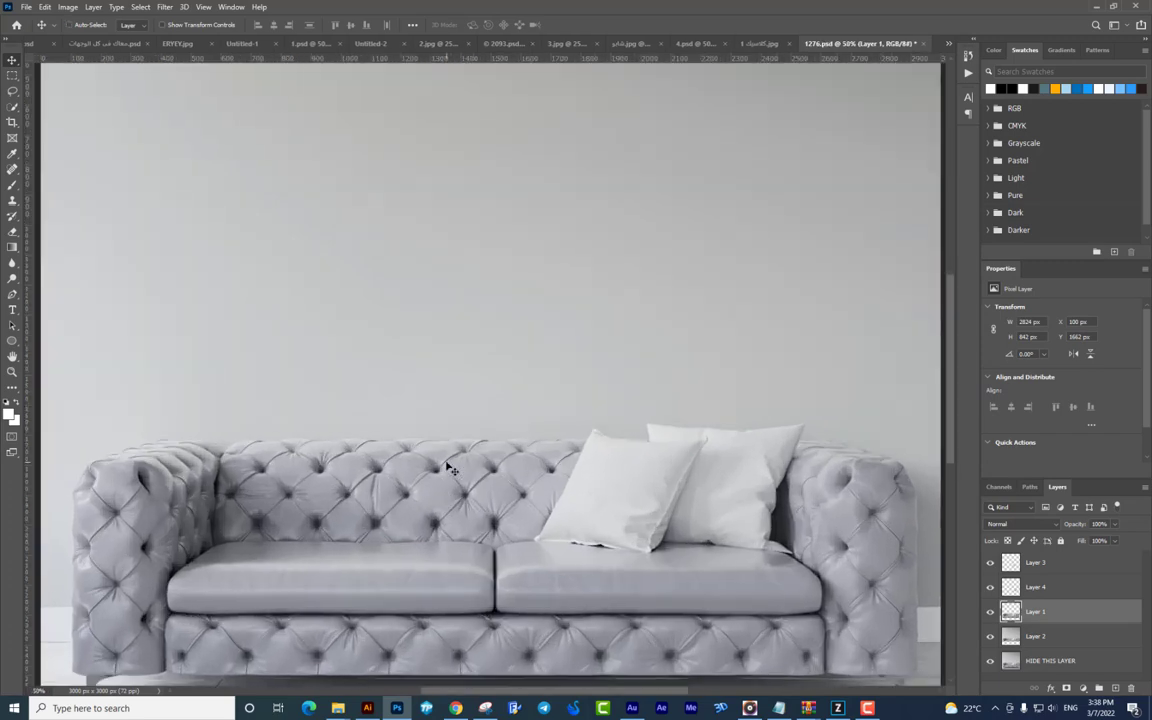
{"action": "scroll", "coordinate": [460, 368], "scroll_direction": "down", "scroll_amount": 4}
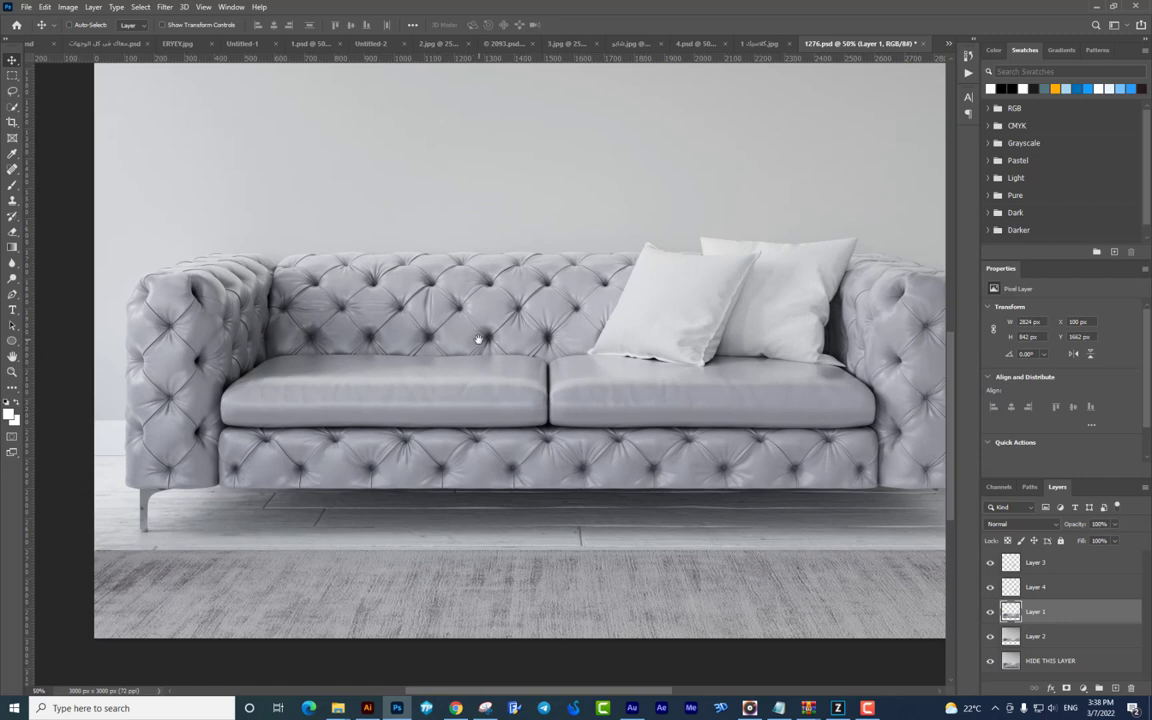
{"action": "scroll", "coordinate": [490, 357], "scroll_direction": "down", "scroll_amount": 1}
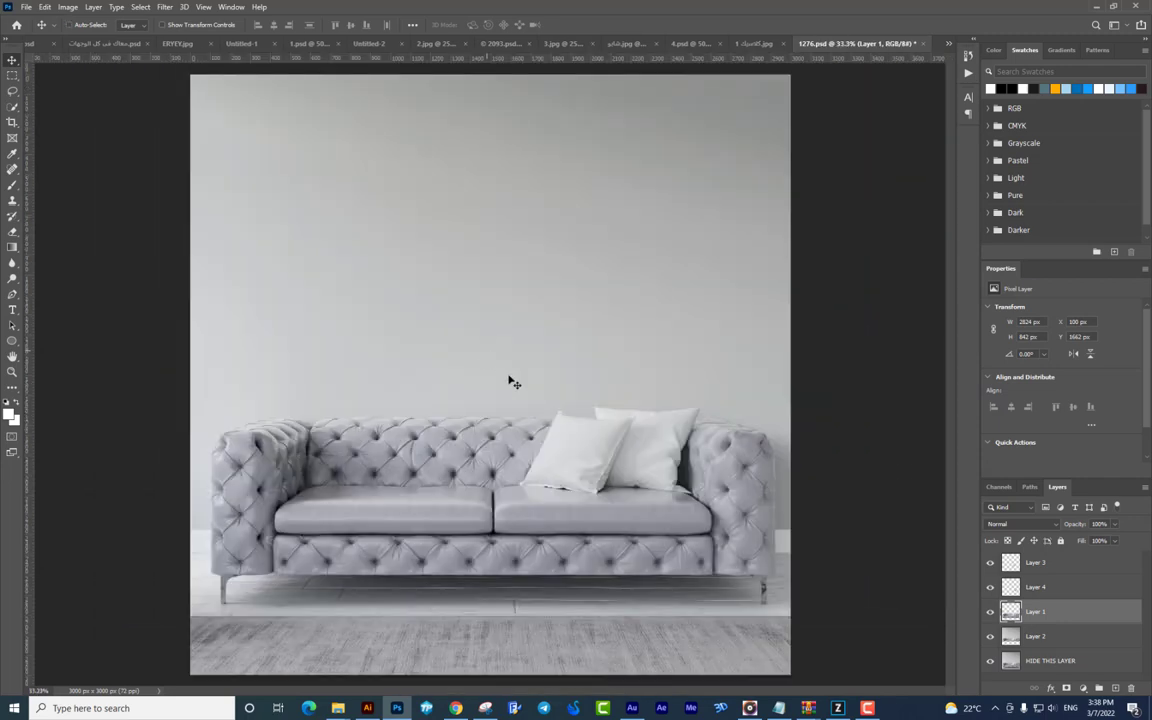
{"action": "right_click", "coordinate": [494, 459]}
{"action": "left_click", "coordinate": [513, 463]}
{"action": "left_click_drag", "start_coordinate": [513, 463], "coordinate": [527, 425]}
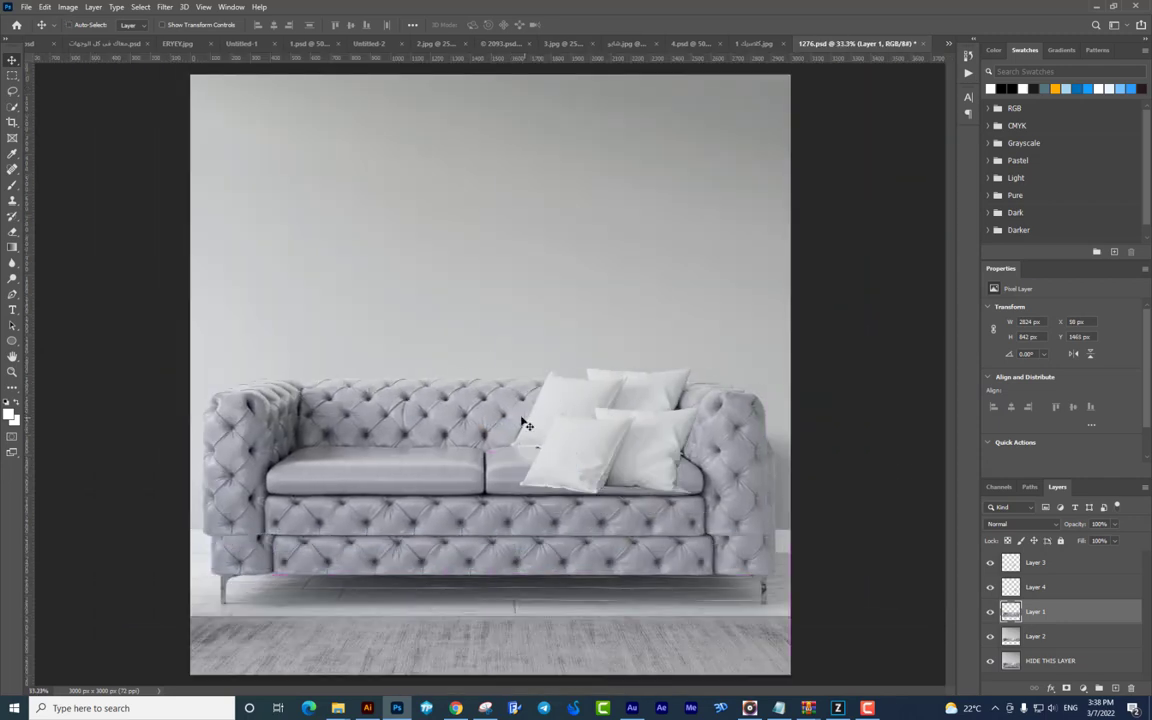
{"action": "key", "text": "ctrl+z"}
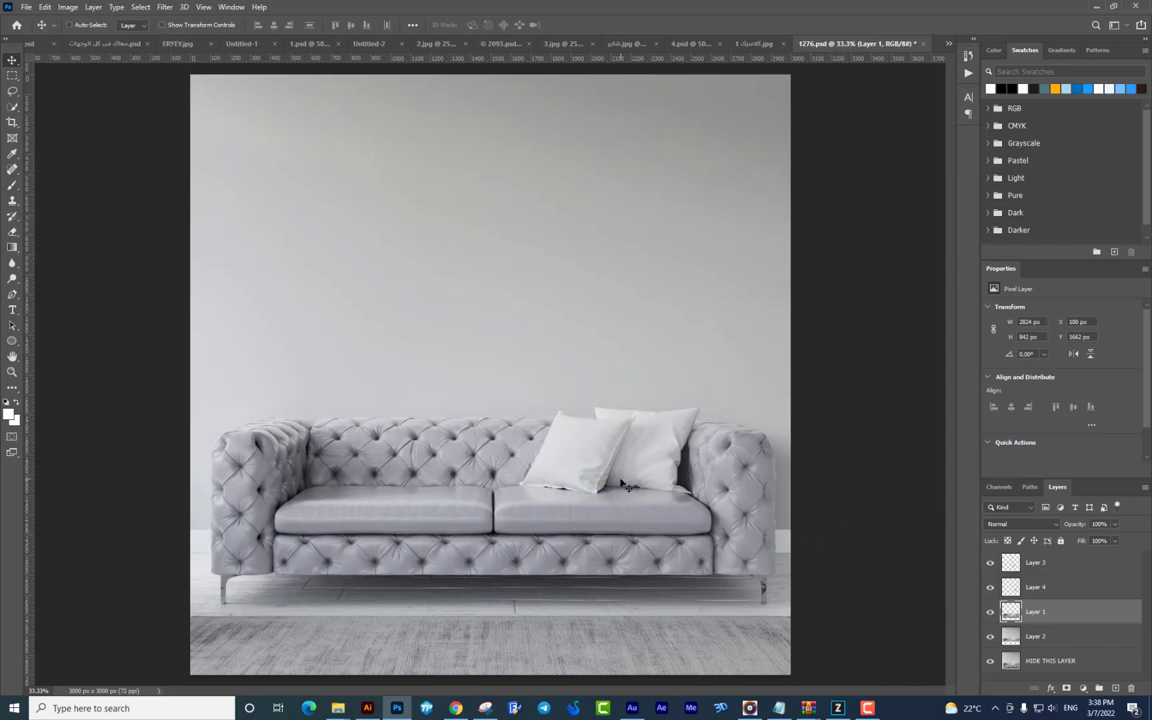
{"action": "right_click", "coordinate": [437, 514]}
{"action": "left_click", "coordinate": [450, 520]}
{"action": "left_click_drag", "start_coordinate": [450, 520], "coordinate": [464, 456]}
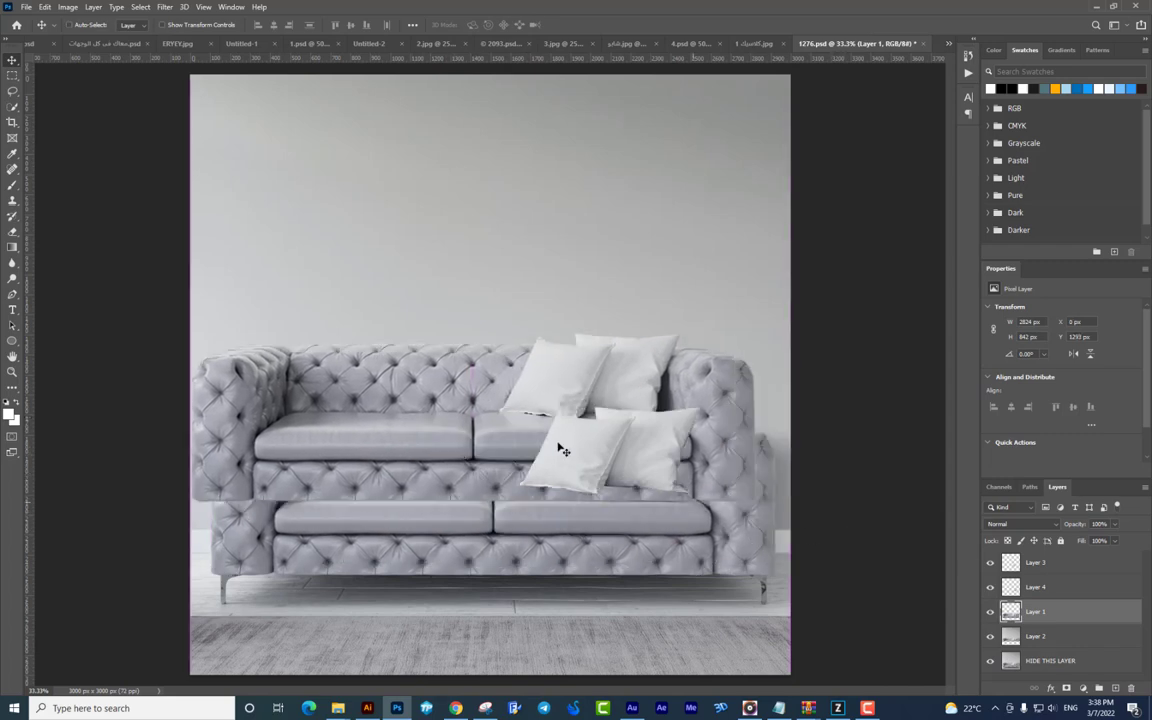
{"action": "key", "text": "ctrl+z"}
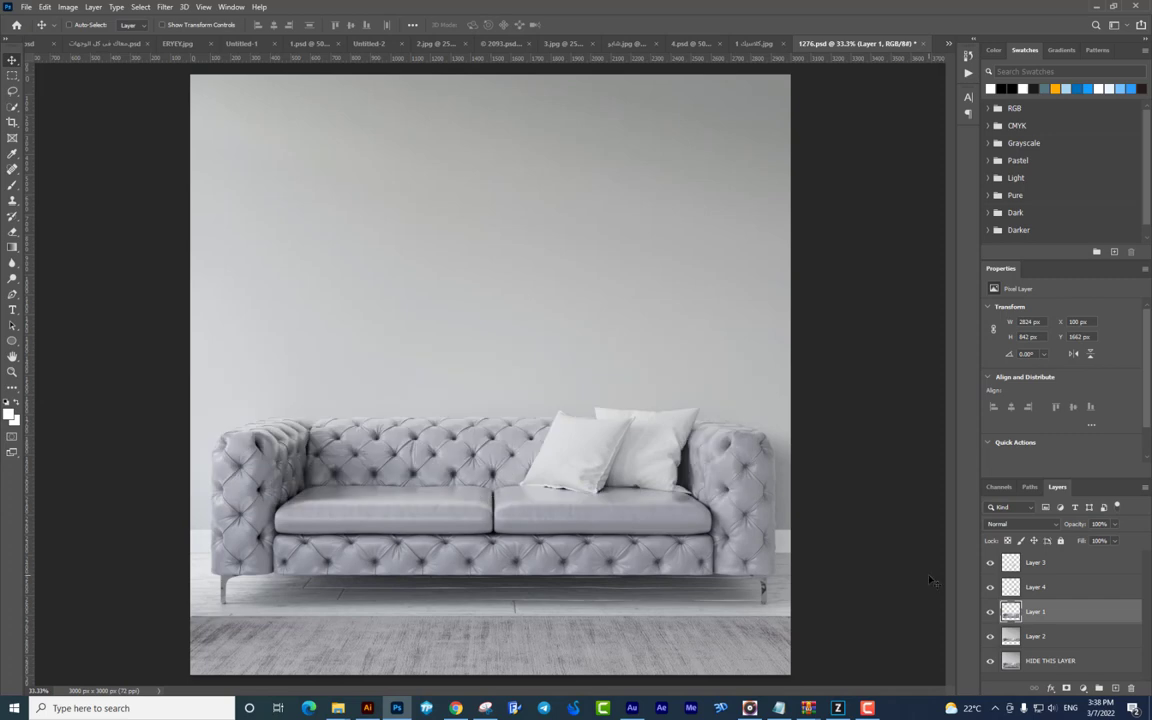
- Add a Hue/Saturation adjustment layer above the sofa's Layer 1 and clip it to that layer
{"action": "left_click", "coordinate": [1081, 690]}
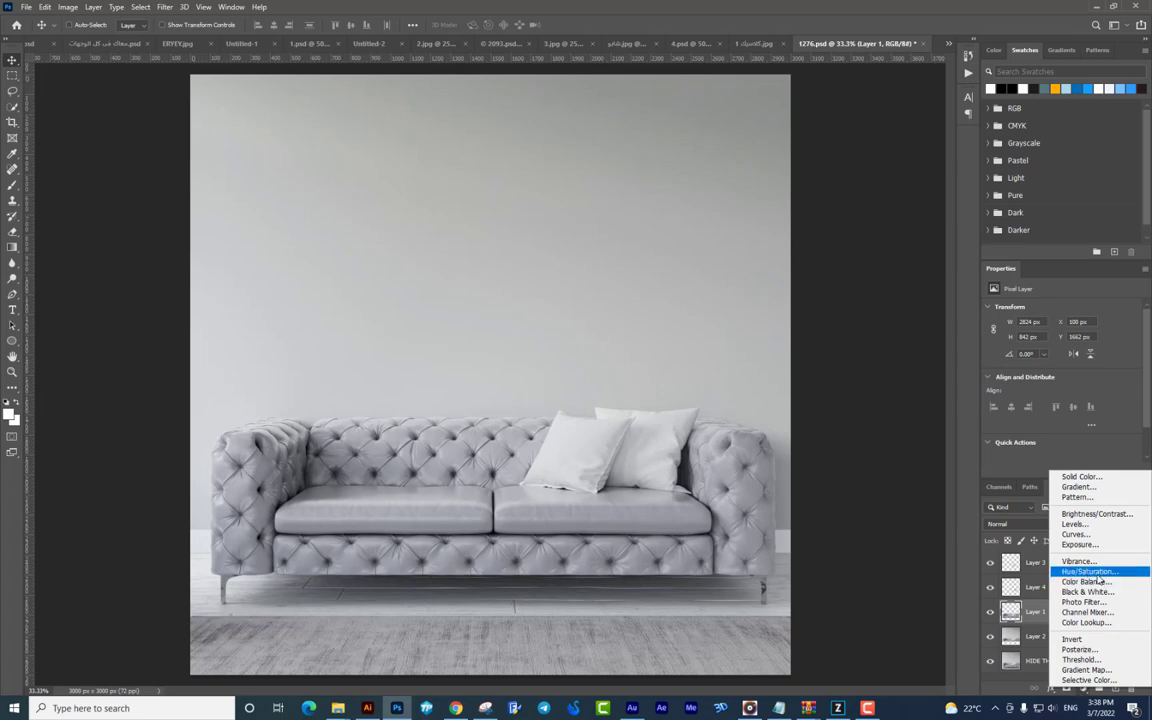
{"action": "left_click", "coordinate": [1090, 571]}
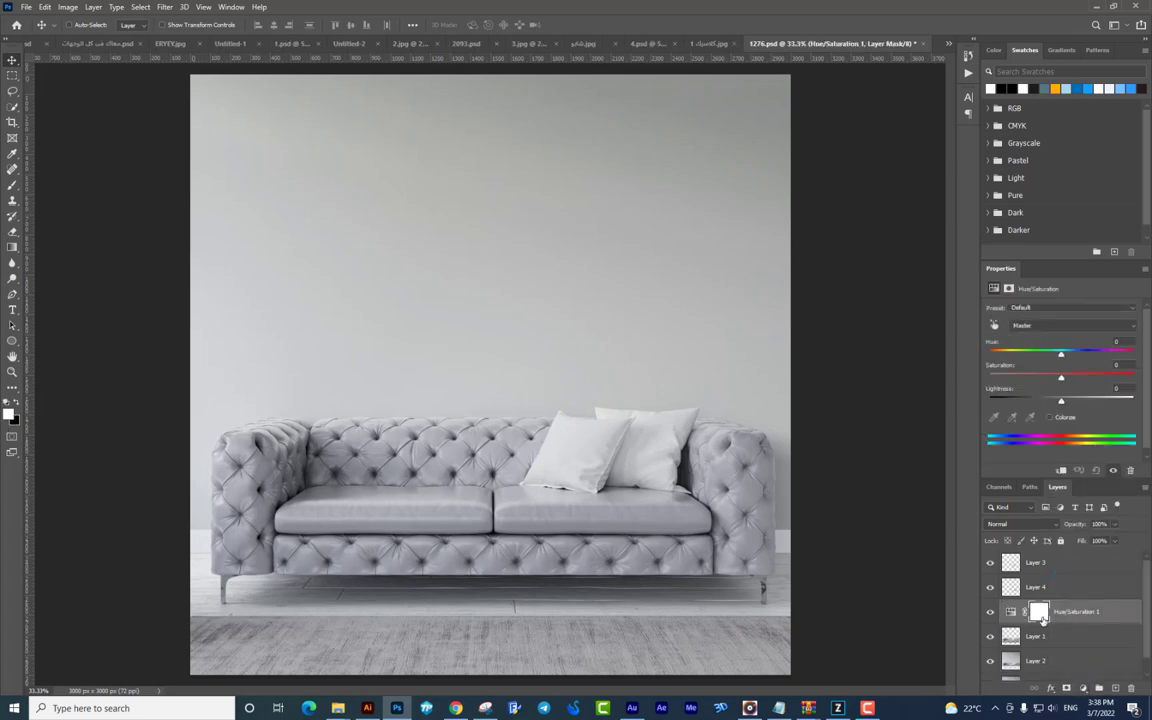
{"action": "left_click", "coordinate": [1052, 637]}
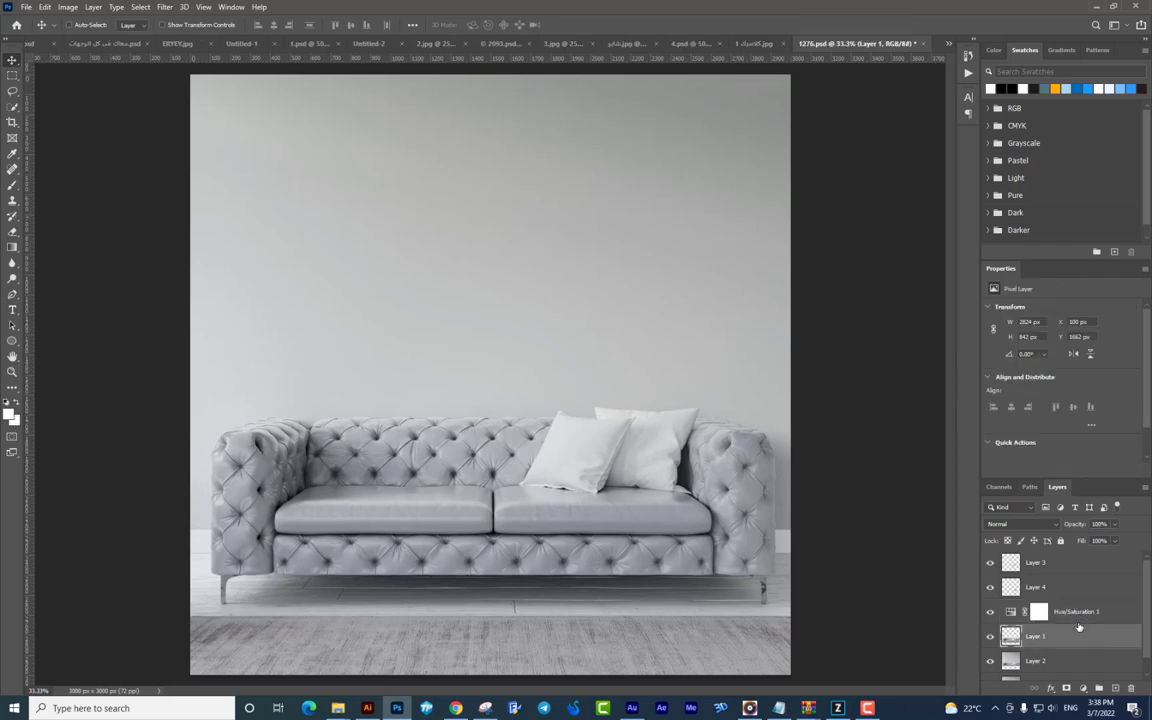
{"action": "left_click", "coordinate": [1094, 614]}
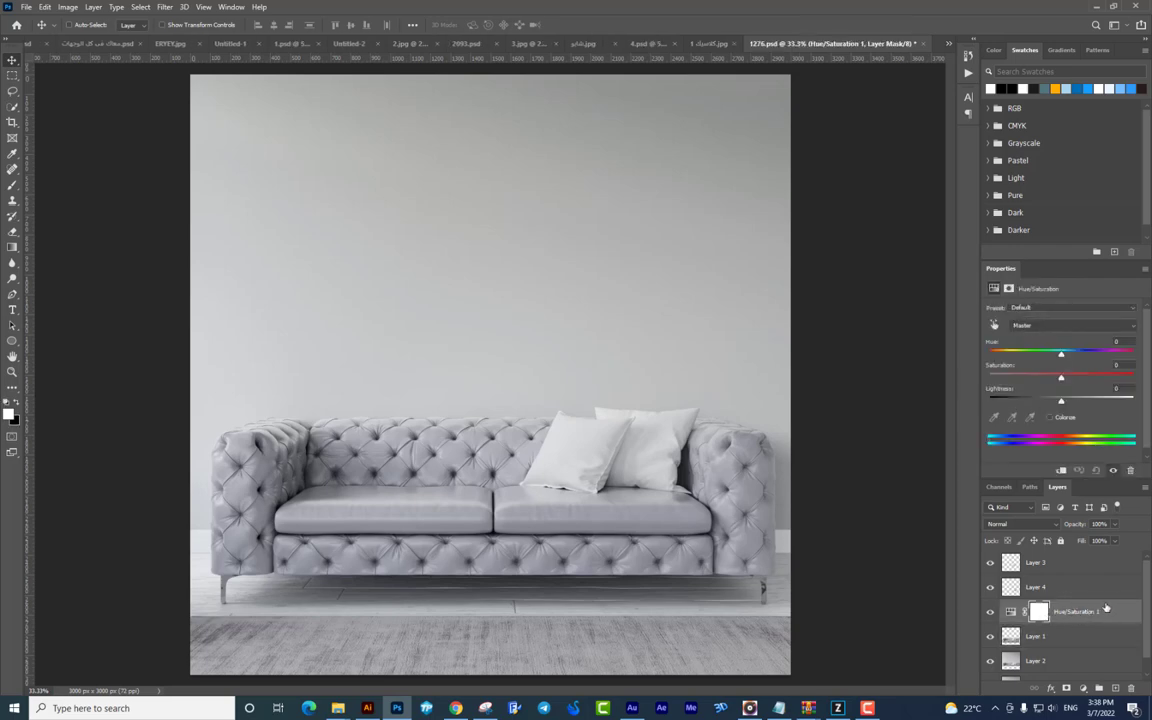
{"action": "left_click", "coordinate": [1060, 471]}
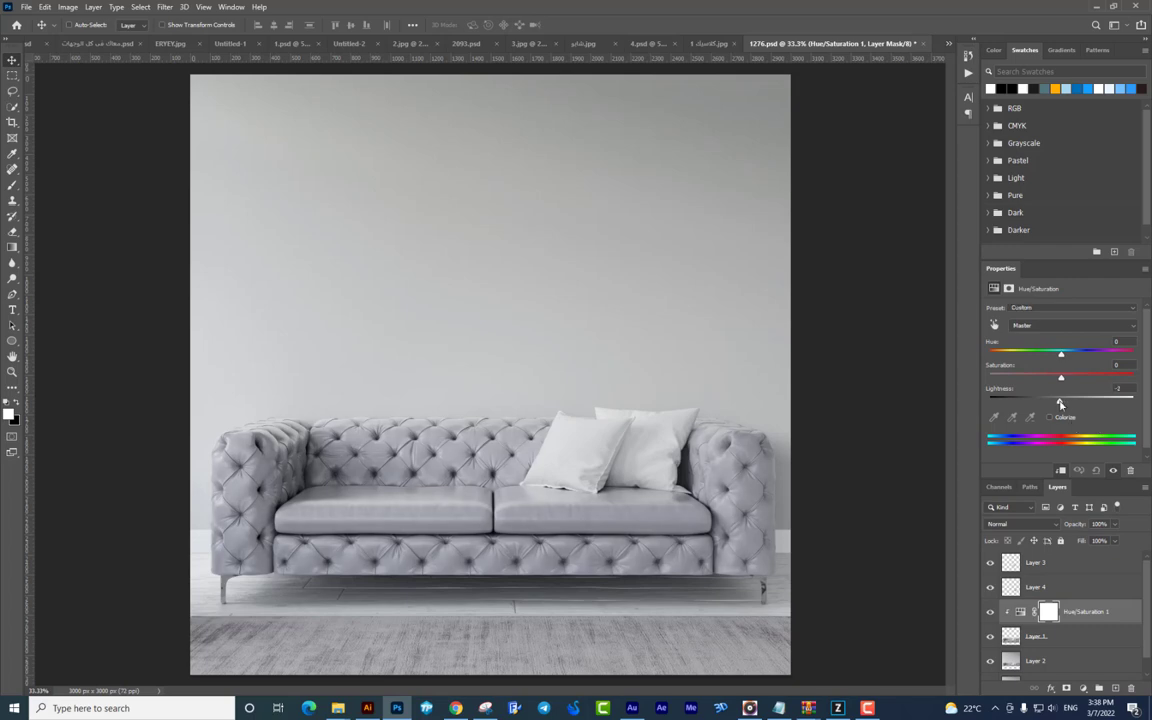
- Colorize the sofa with hue 189 and saturation 50, and check it by hiding and showing Layer 1
{"action": "left_click_drag", "start_coordinate": [1061, 401], "coordinate": [1060, 378]}
{"action": "left_click", "coordinate": [1059, 420]}
{"action": "left_click", "coordinate": [1064, 352]}
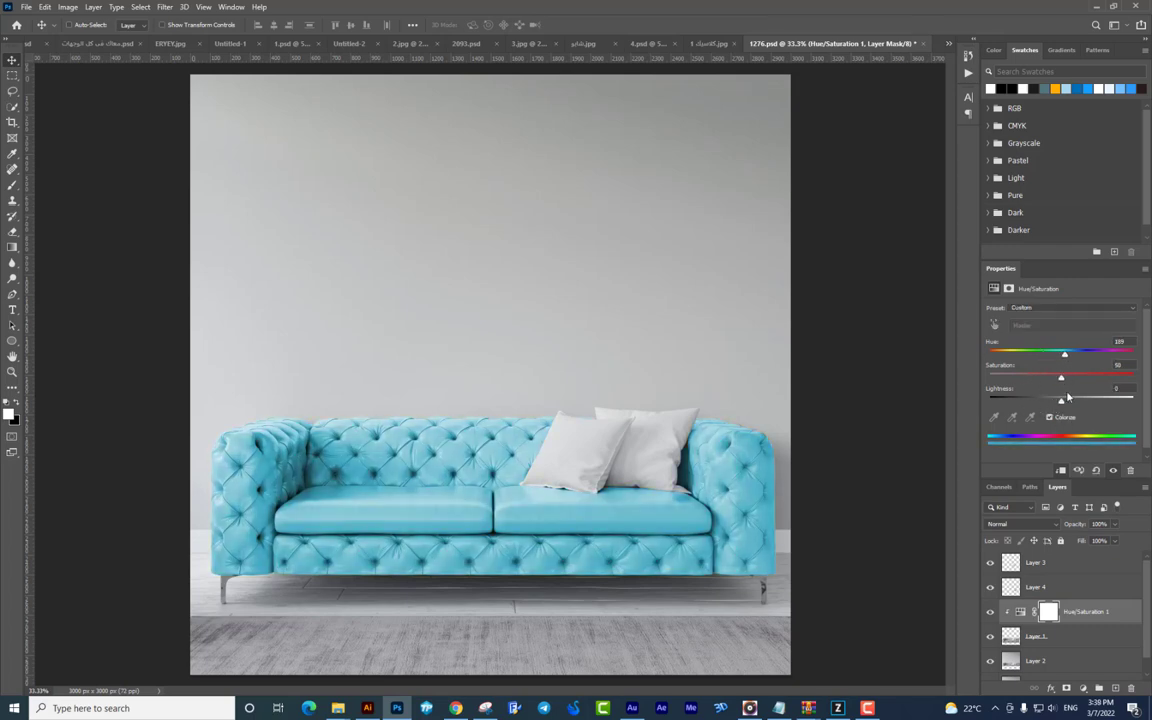
{"action": "left_click", "coordinate": [990, 637]}
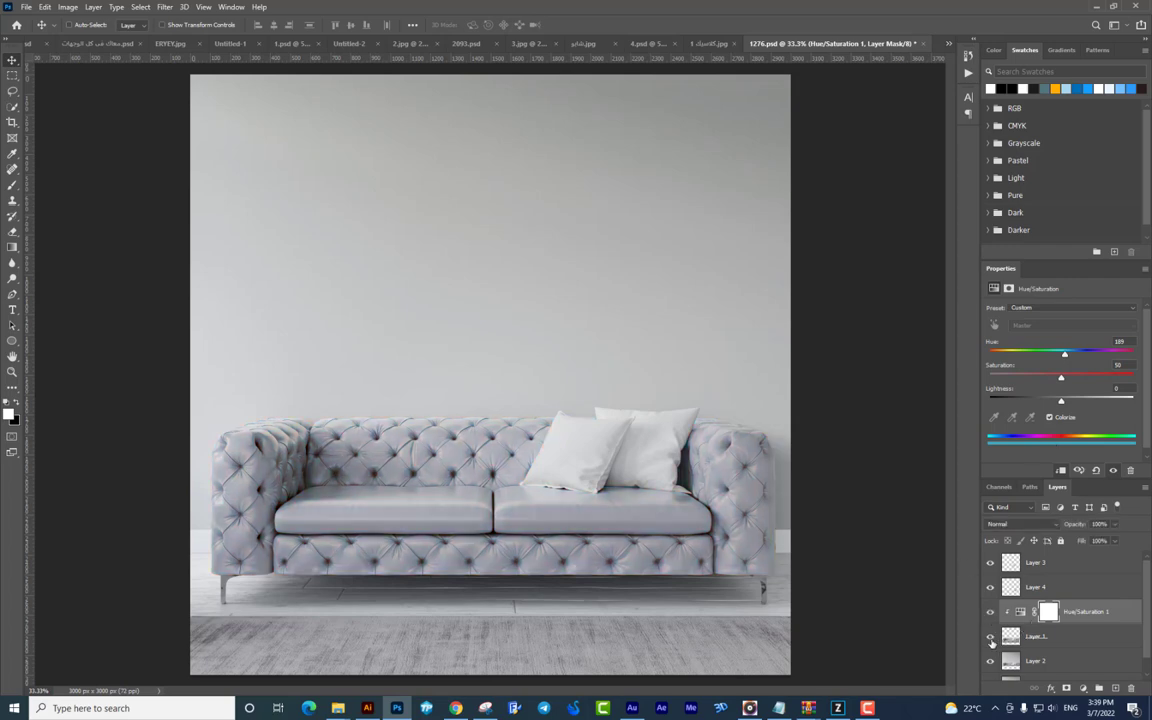
{"action": "left_click", "coordinate": [990, 638]}
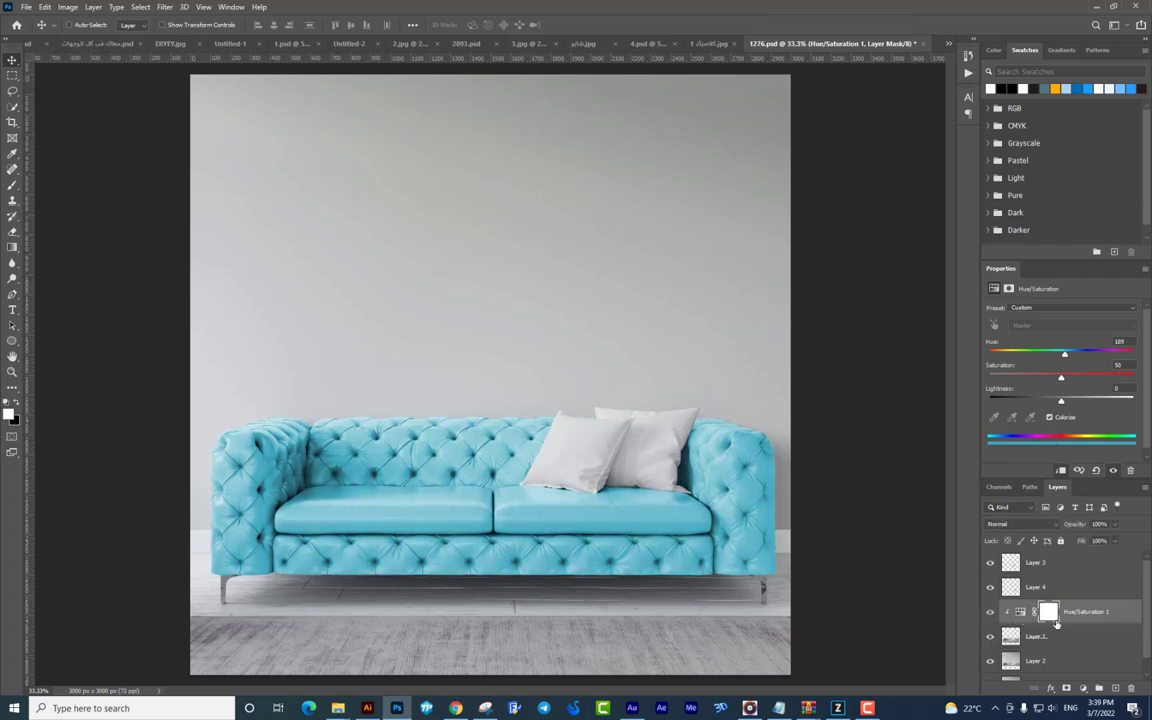
- Release the adjustment's clipping, try hue 0 on the whole room, undo the hue change and clip the adjustment to Layer 1 again
{"action": "key", "text": "ctrl+alt+g"}
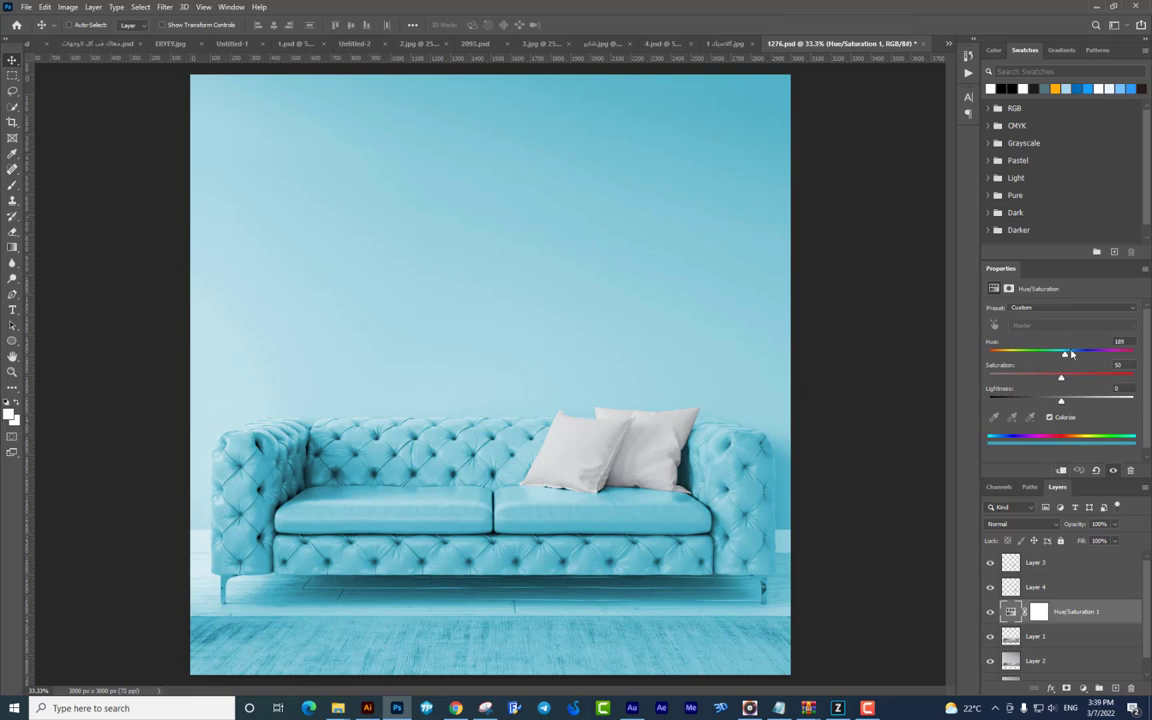
{"action": "left_click_drag", "start_coordinate": [1072, 354], "coordinate": [882, 355]}
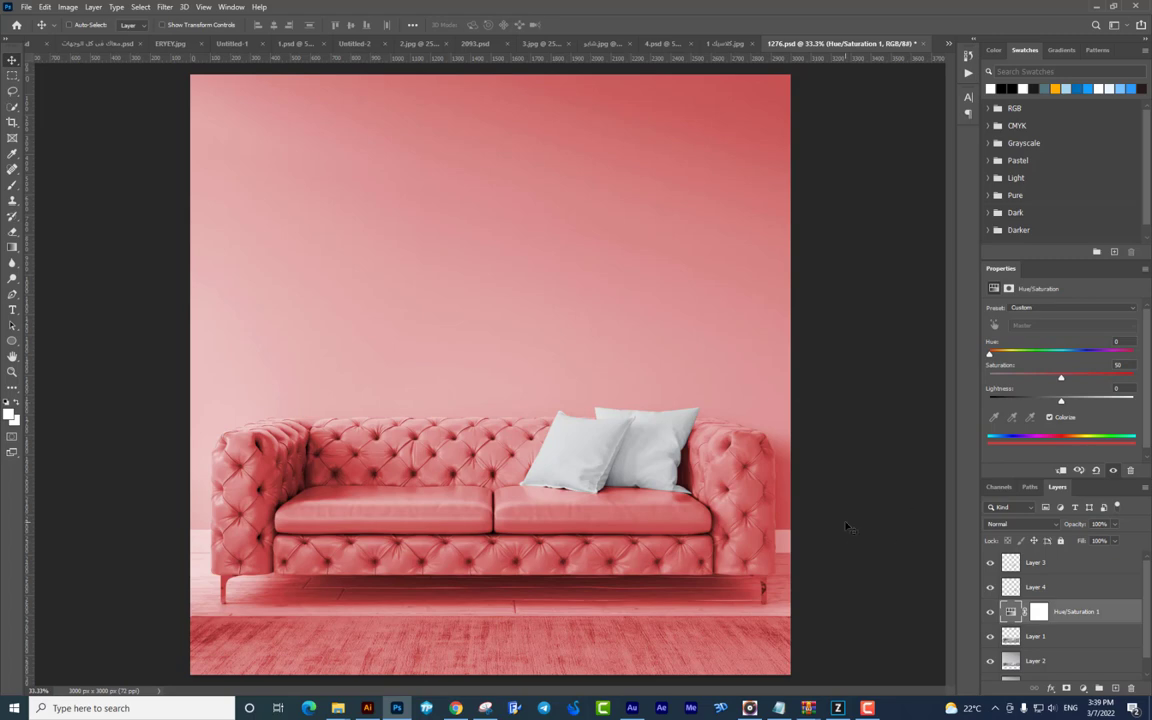
{"action": "key", "text": "ctrl+z"}
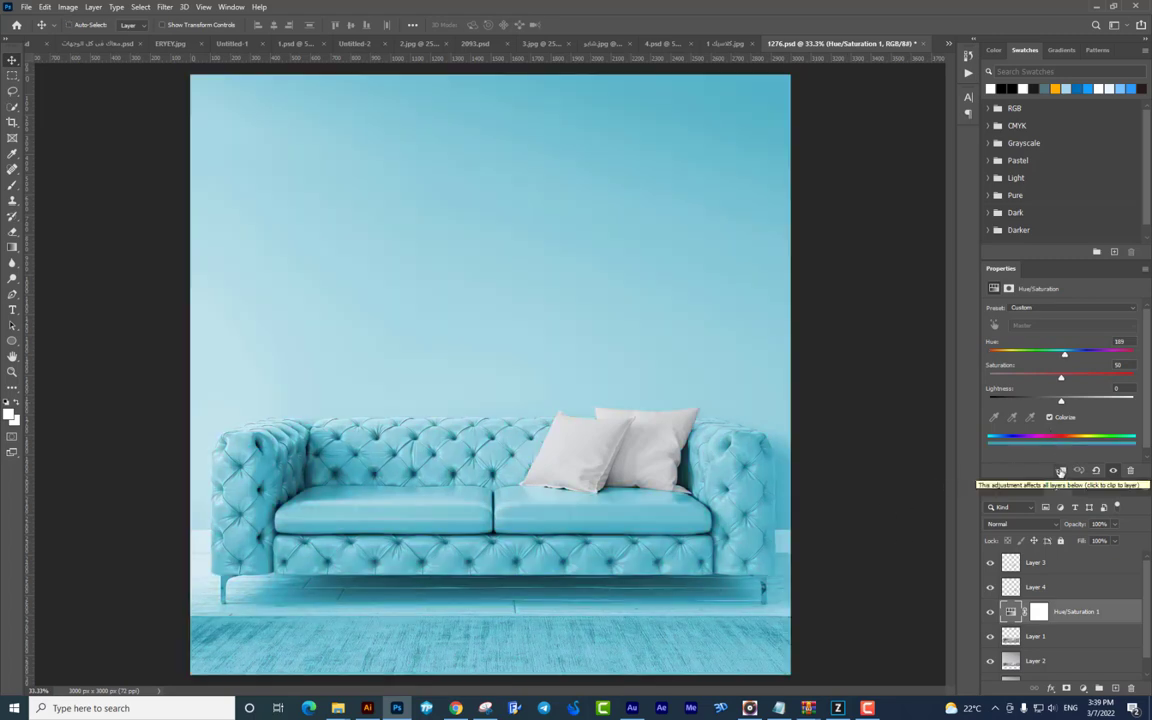
{"action": "key", "text": "ctrl"}
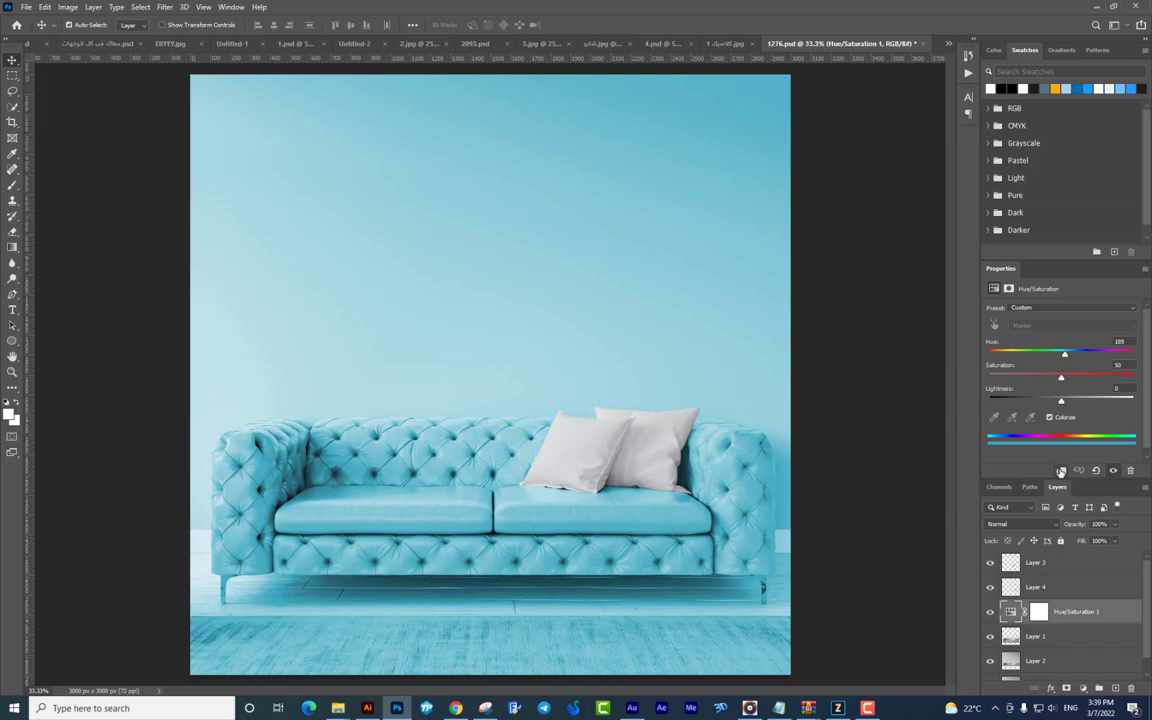
{"action": "left_click", "coordinate": [1061, 470]}
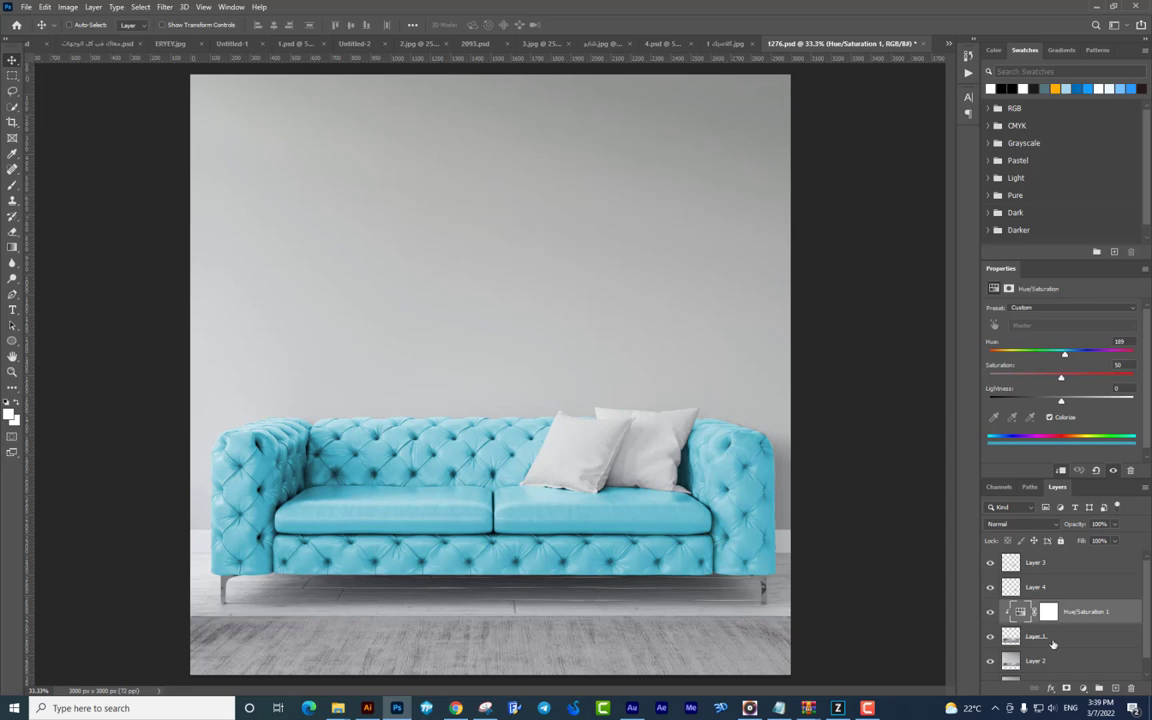
- Try moving the colorized sofa layer up beneath its clipped adjustment, and undo the move
{"action": "left_click_drag", "start_coordinate": [602, 540], "coordinate": [596, 419]}
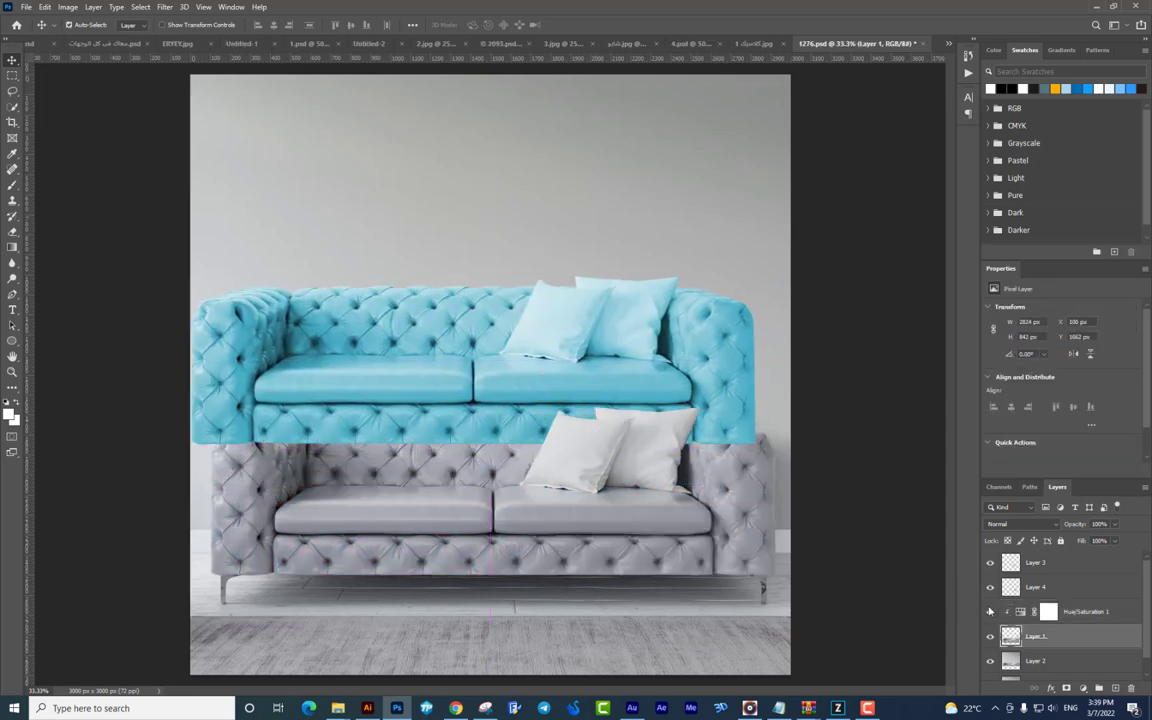
{"action": "key", "text": "ctrl+z"}
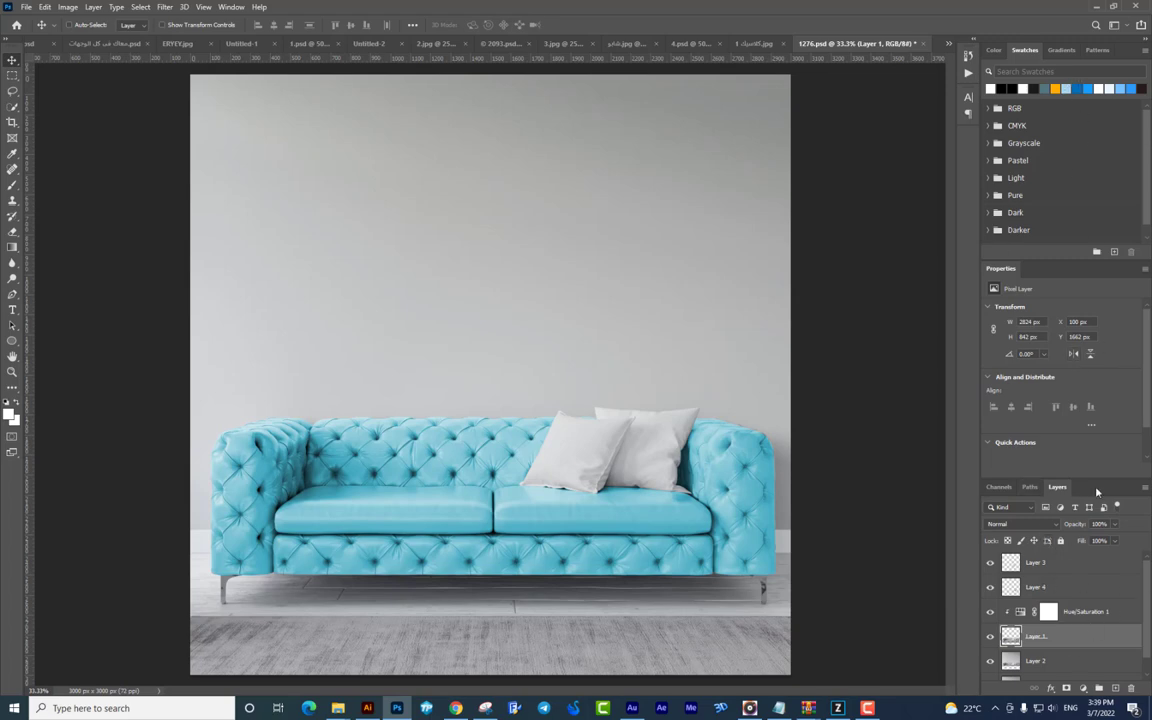
- Recolour the sofa green with hue 105 and saturation 38, and set the Hue/Saturation layer's blend mode to Multiply
{"action": "left_click", "coordinate": [1022, 612]}
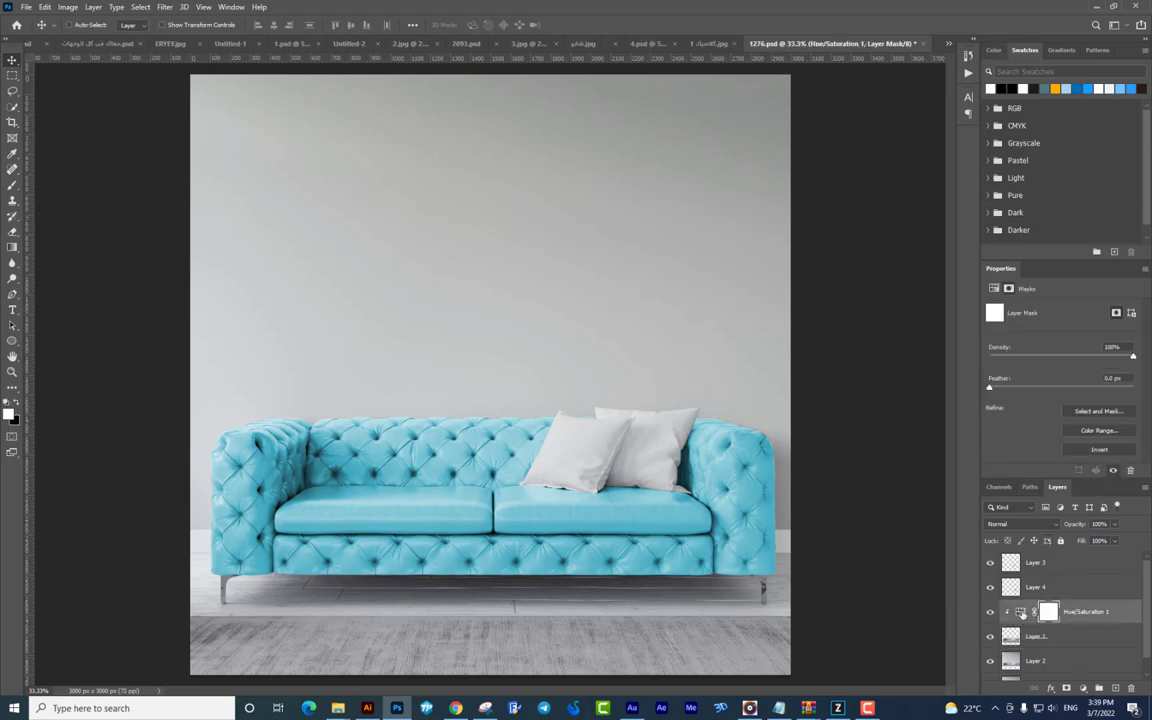
{"action": "left_click", "coordinate": [1020, 611]}
{"action": "mouse_move", "coordinate": [1056, 359]}
{"action": "left_mouse_down"}
{"action": "mouse_move", "coordinate": [1122, 357]}
{"action": "mouse_move", "coordinate": [1031, 356]}
{"action": "mouse_move", "coordinate": [1044, 378]}
{"action": "left_mouse_up"}
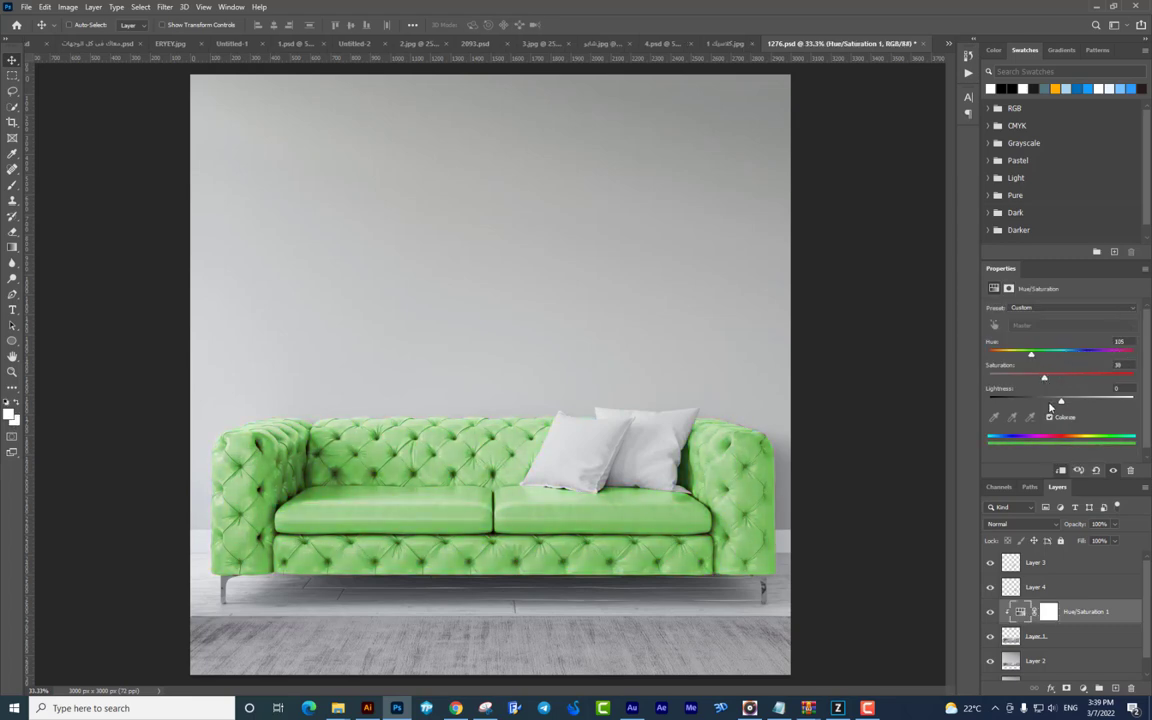
{"action": "left_click", "coordinate": [1015, 527]}
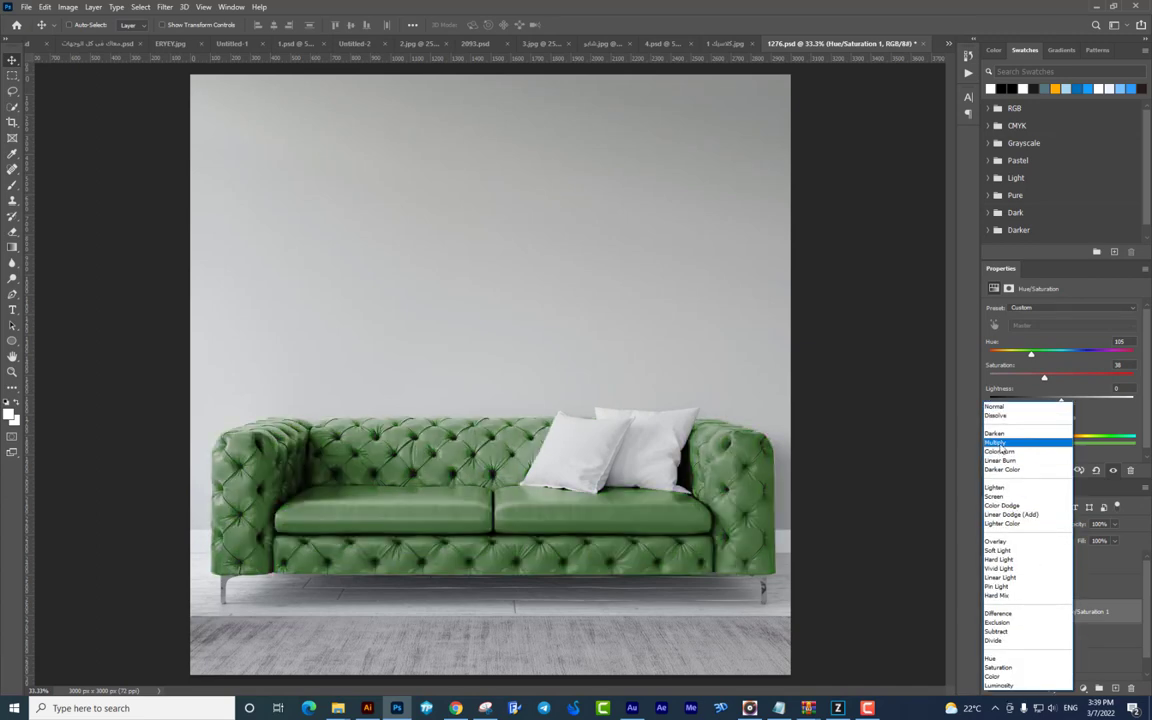
{"action": "left_click", "coordinate": [999, 443]}
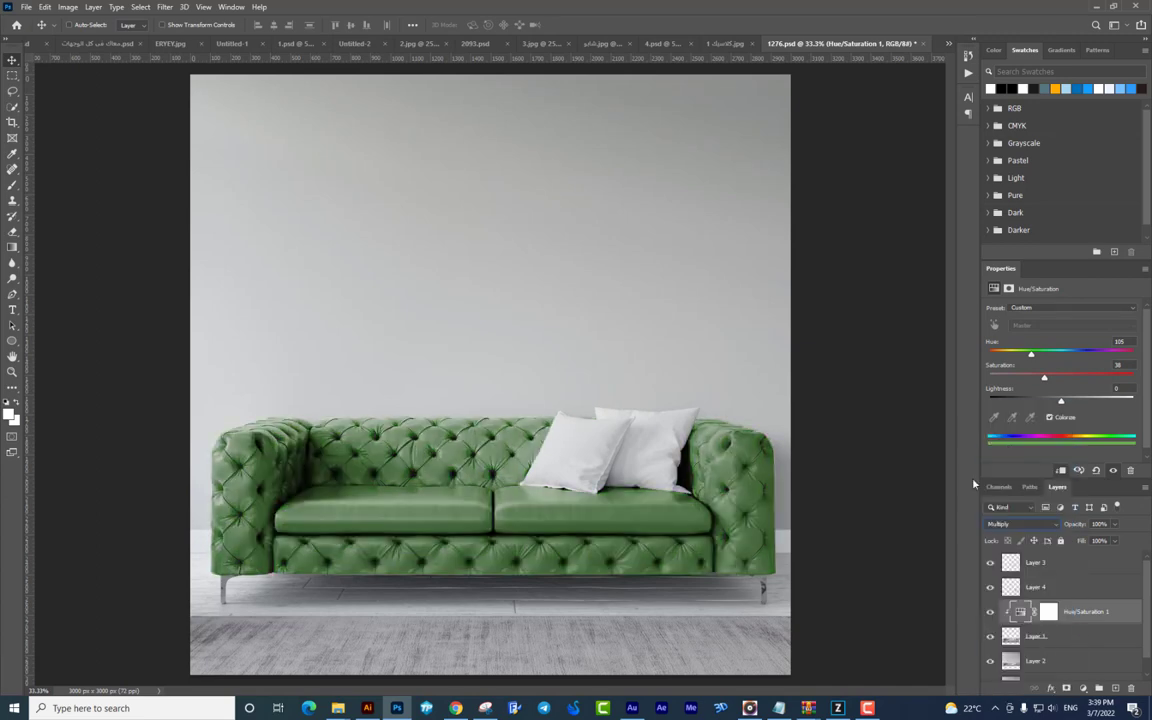
- Compare the sofa adjustment in Normal and Multiply, keep Multiply, and recolour the sofa teal with hue 177, saturation 51 and lightness -7
{"action": "left_click", "coordinate": [1052, 398]}
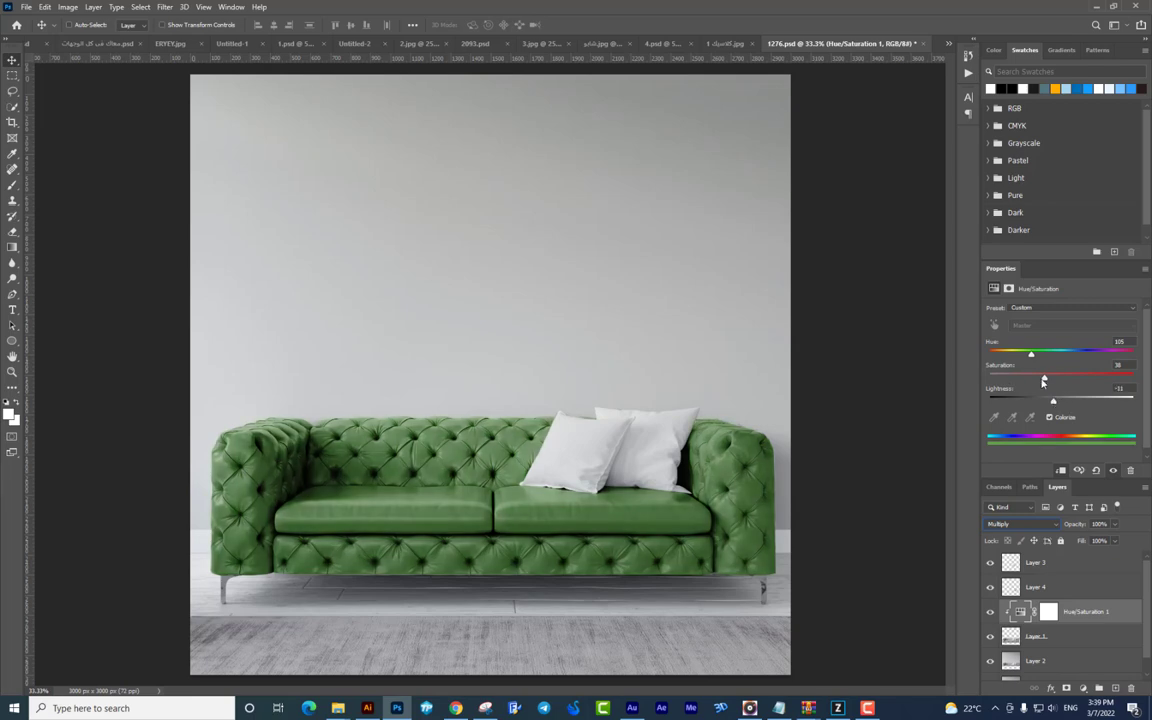
{"action": "left_click_drag", "start_coordinate": [1031, 354], "coordinate": [1015, 354]}
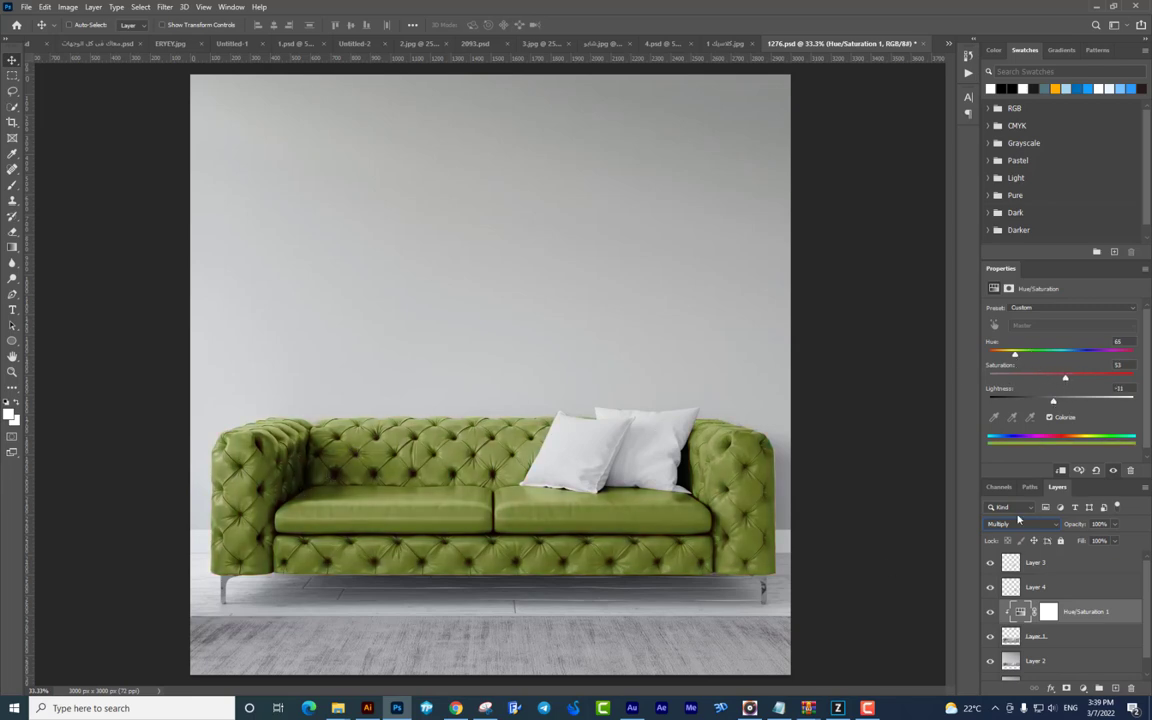
{"action": "left_click", "coordinate": [1018, 522]}
{"action": "left_click", "coordinate": [1005, 404]}
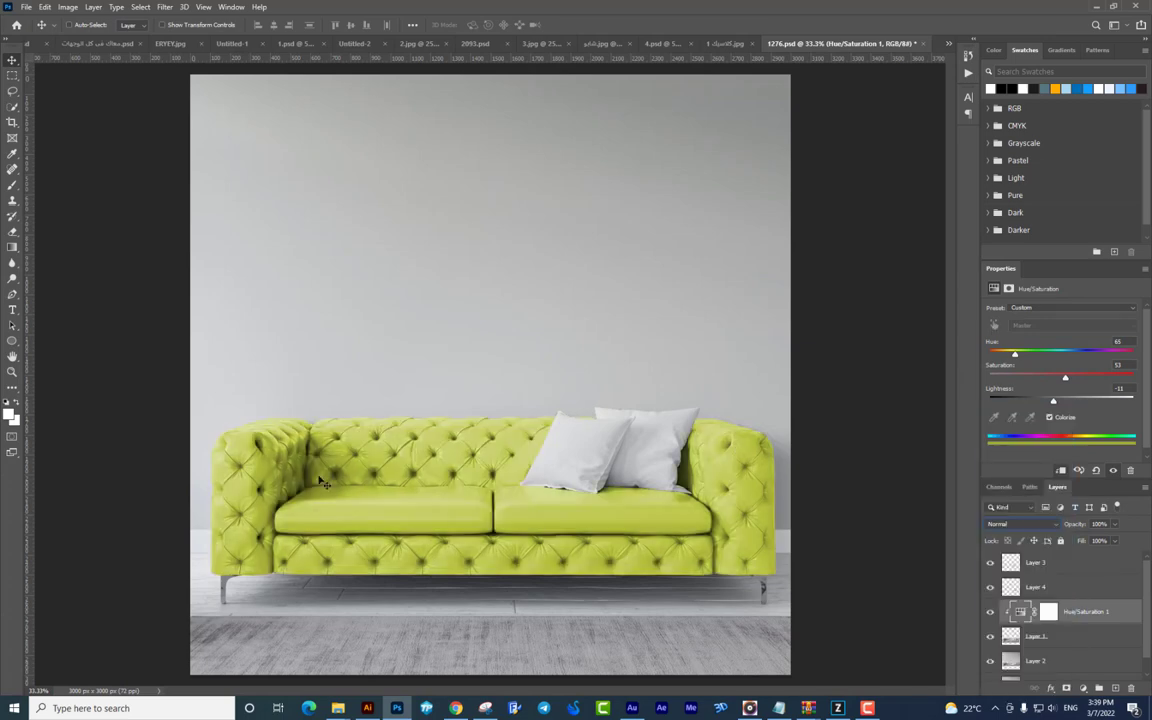
{"action": "left_click", "coordinate": [1018, 522]}
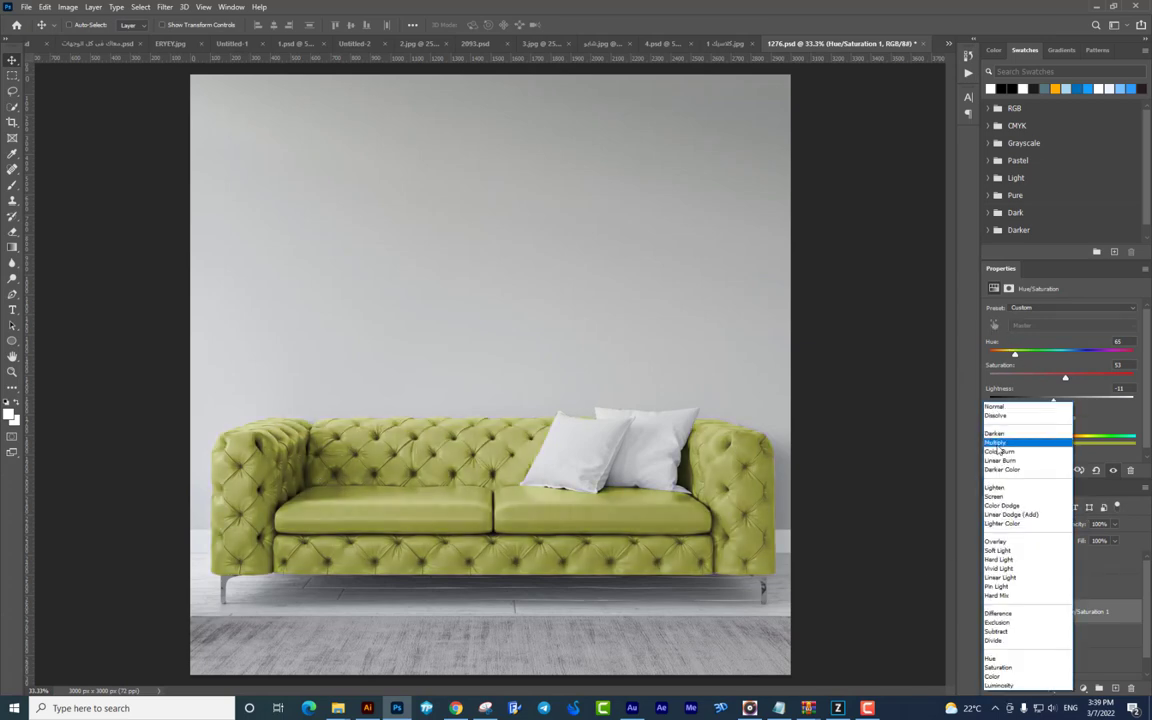
{"action": "left_click", "coordinate": [997, 442]}
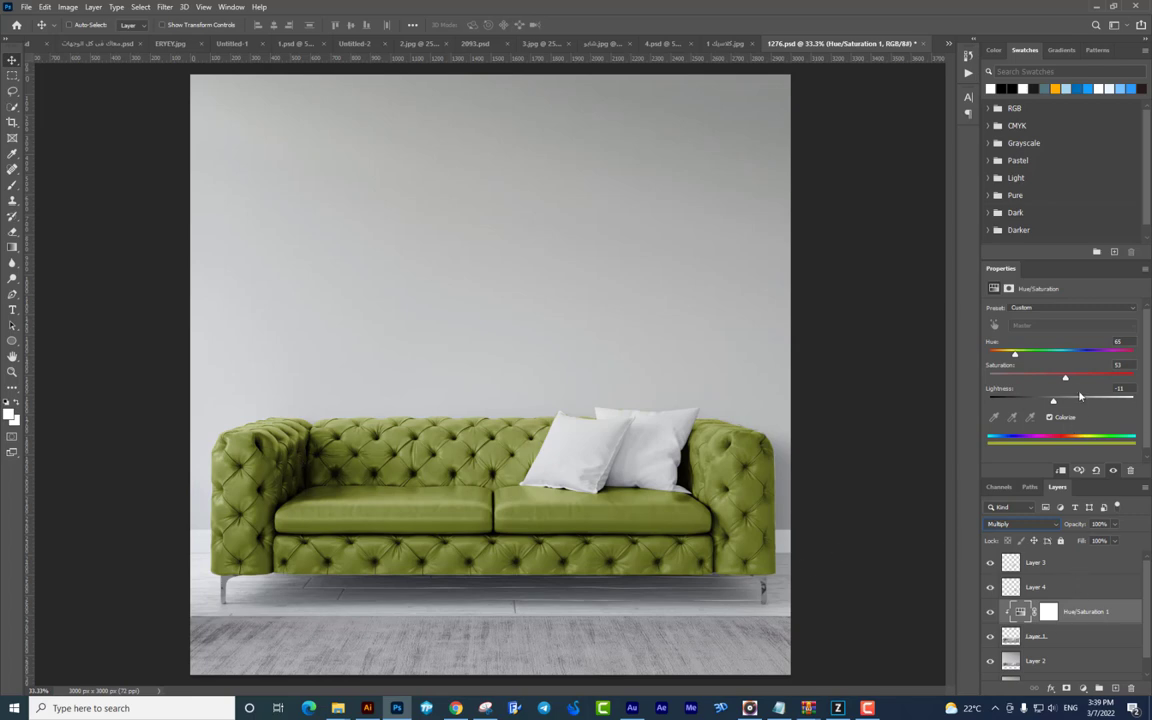
{"action": "left_click_drag", "start_coordinate": [1059, 383], "coordinate": [1052, 356]}
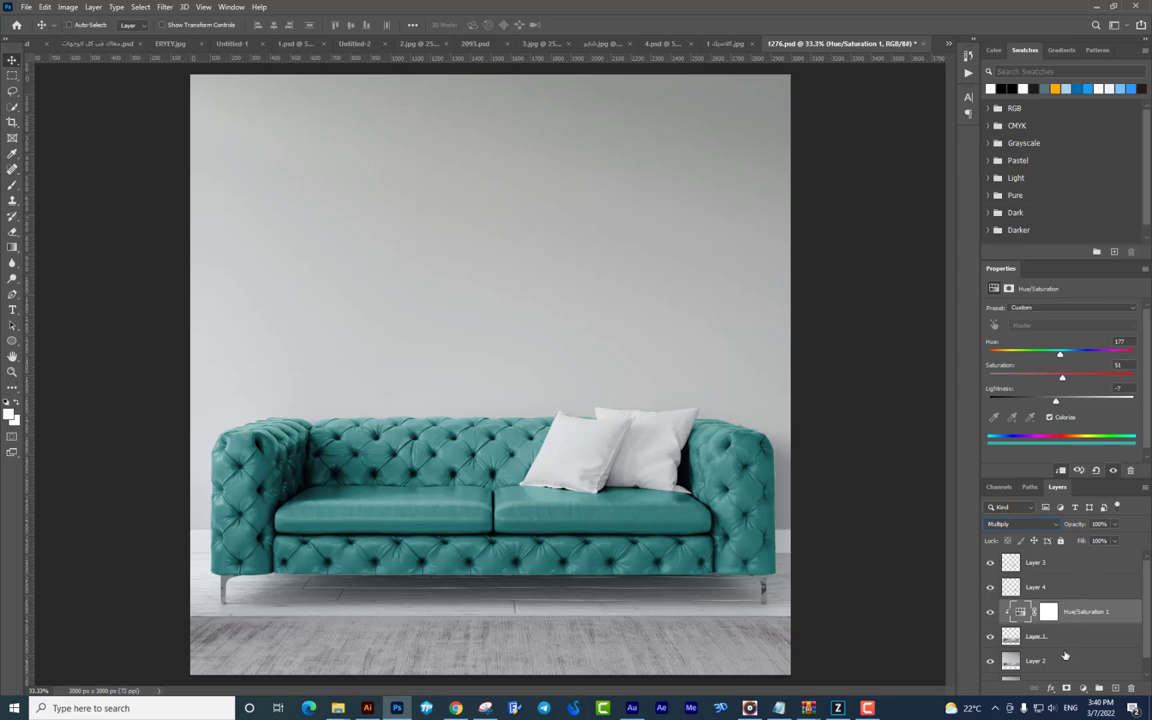
- Try moving the wall layer, Layer 2, up on the canvas and undo the move
{"action": "scroll", "coordinate": [1060, 664], "scroll_direction": "down", "scroll_amount": 1}
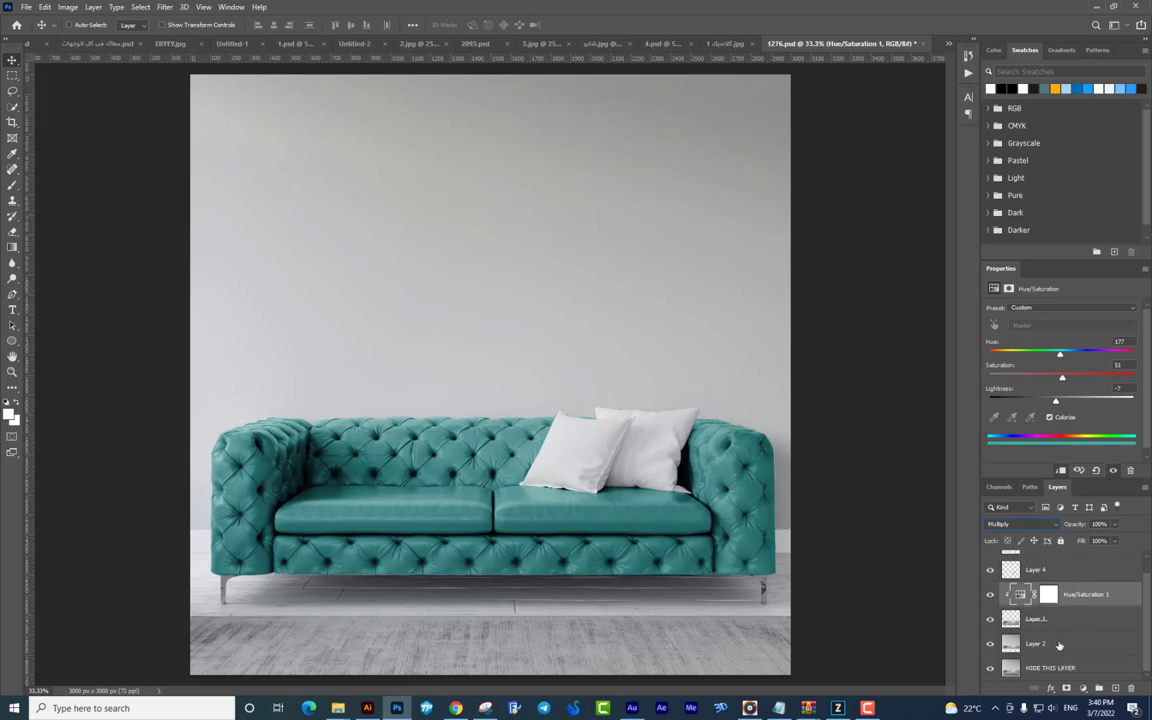
{"action": "left_click", "coordinate": [1059, 645]}
{"action": "left_click_drag", "start_coordinate": [630, 287], "coordinate": [607, 196]}
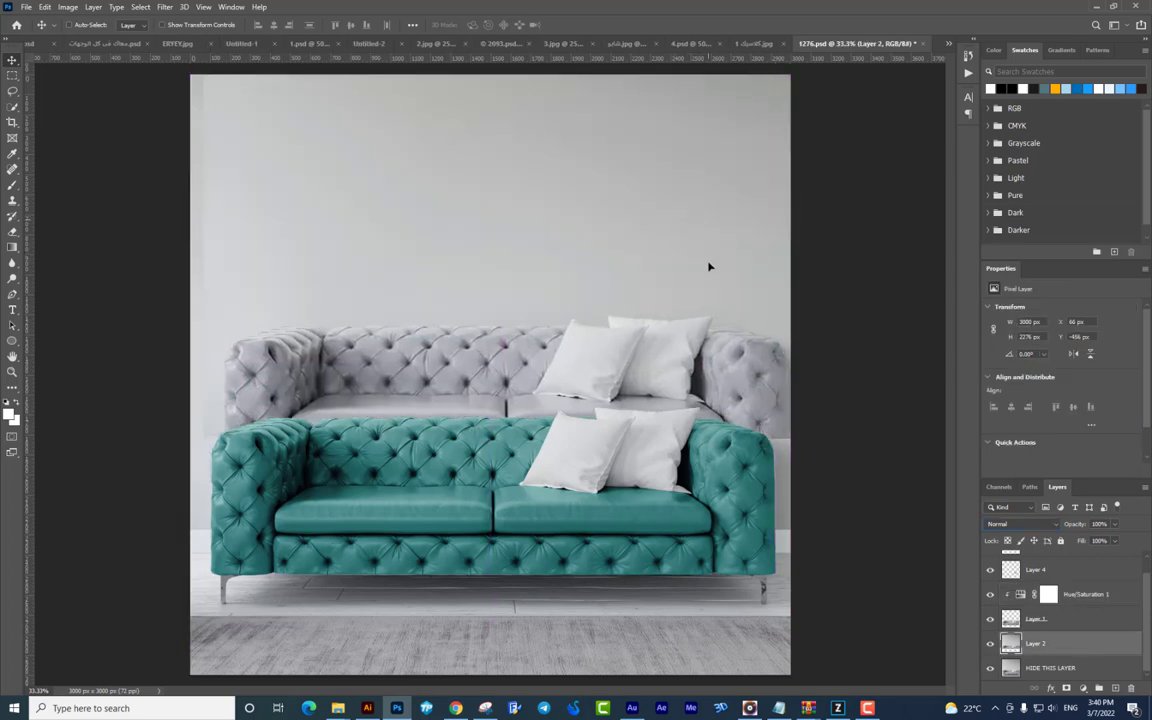
{"action": "key", "text": "ctrl+z"}
- Select the wall area of Layer 2 down to the skirting board with a rectangular marquee and copy it to a new layer
{"action": "left_click", "coordinate": [12, 75]}
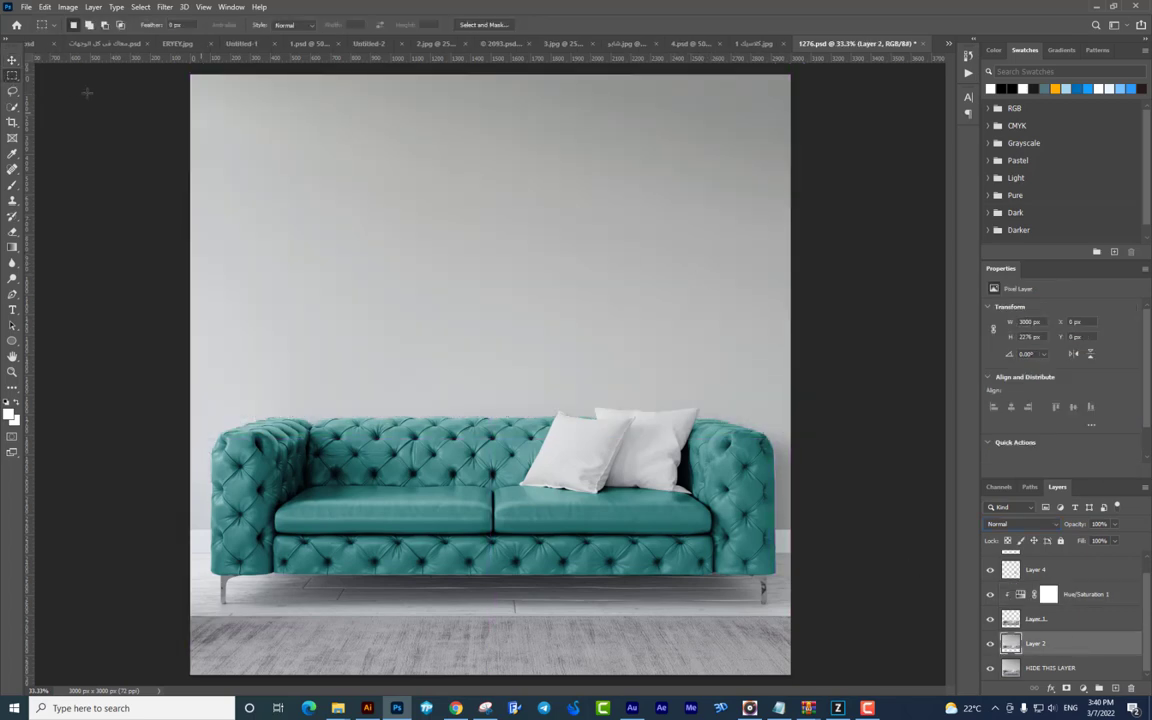
{"action": "left_click_drag", "start_coordinate": [168, 66], "coordinate": [879, 530]}
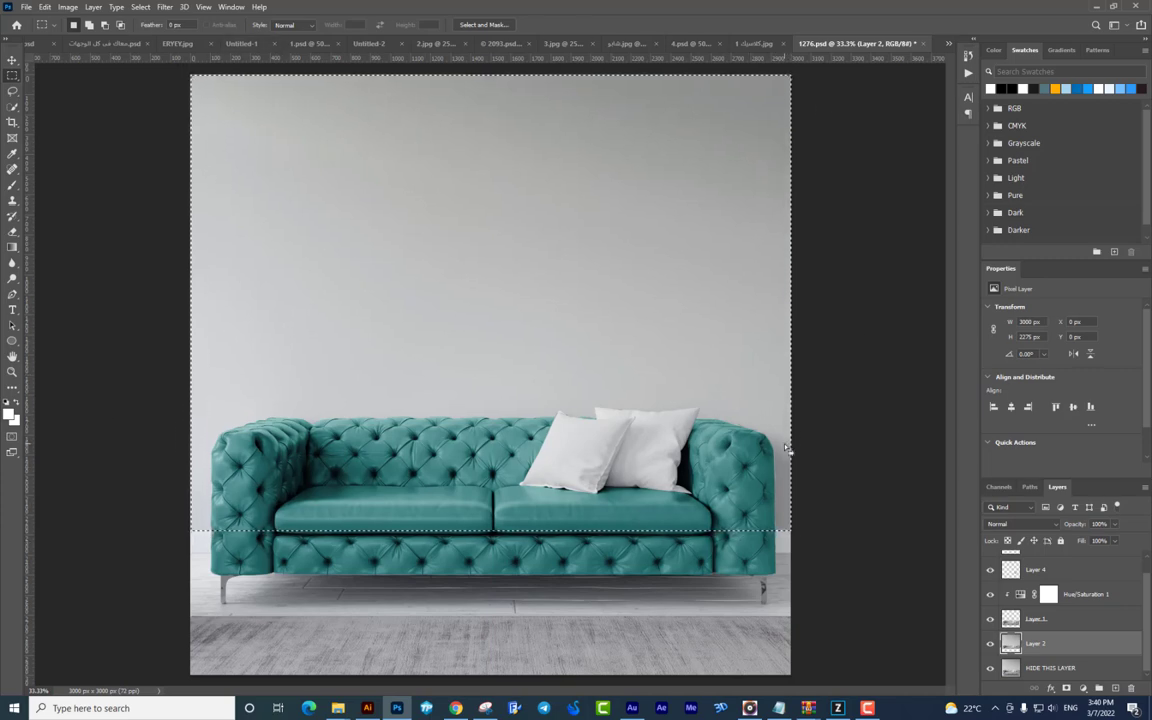
{"action": "key", "text": "ctrl+j"}
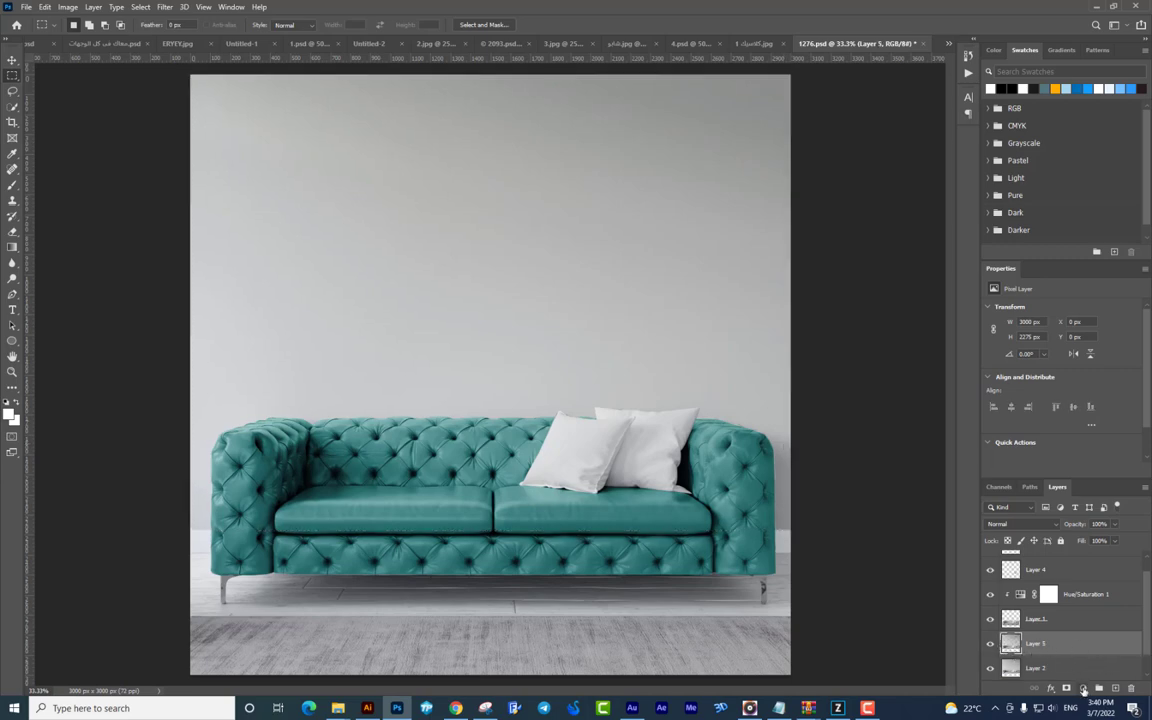
- Add a Hue/Saturation adjustment above the copied wall layer, clip it to that layer and turn on Colorize
{"action": "left_click", "coordinate": [1083, 690]}
{"action": "key", "text": "Escape"}
{"action": "left_click", "coordinate": [1085, 689]}
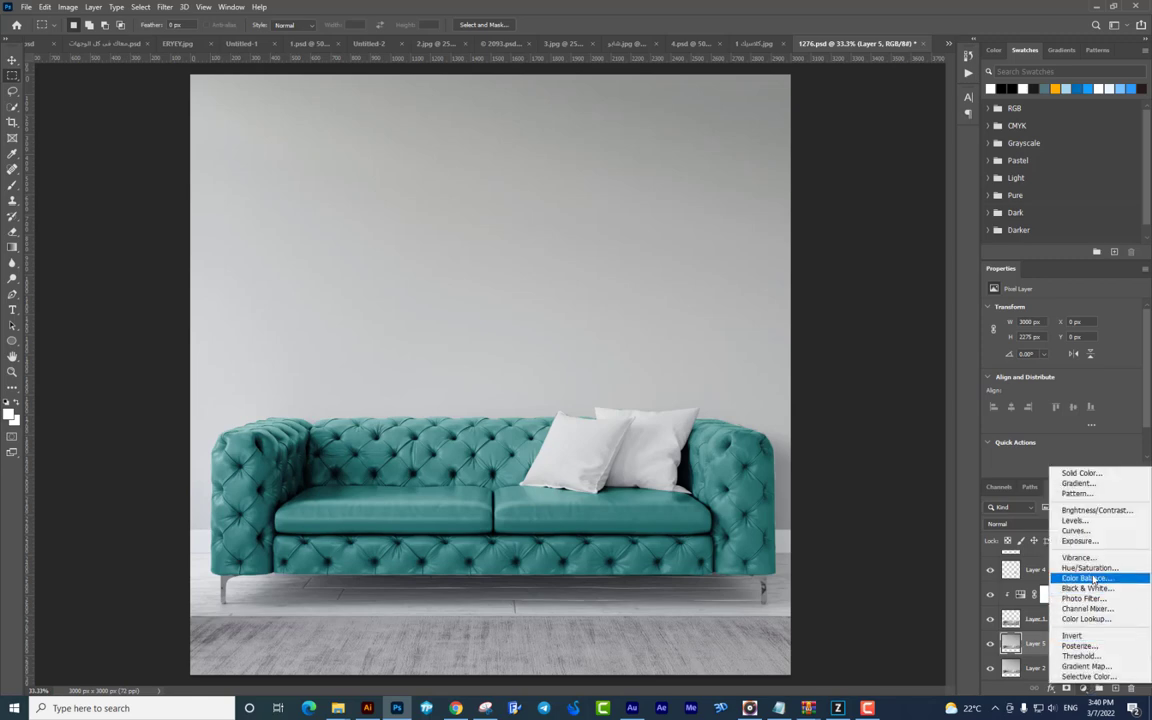
{"action": "left_click", "coordinate": [1010, 606]}
{"action": "scroll", "coordinate": [1042, 642], "scroll_direction": "down", "scroll_amount": 1}
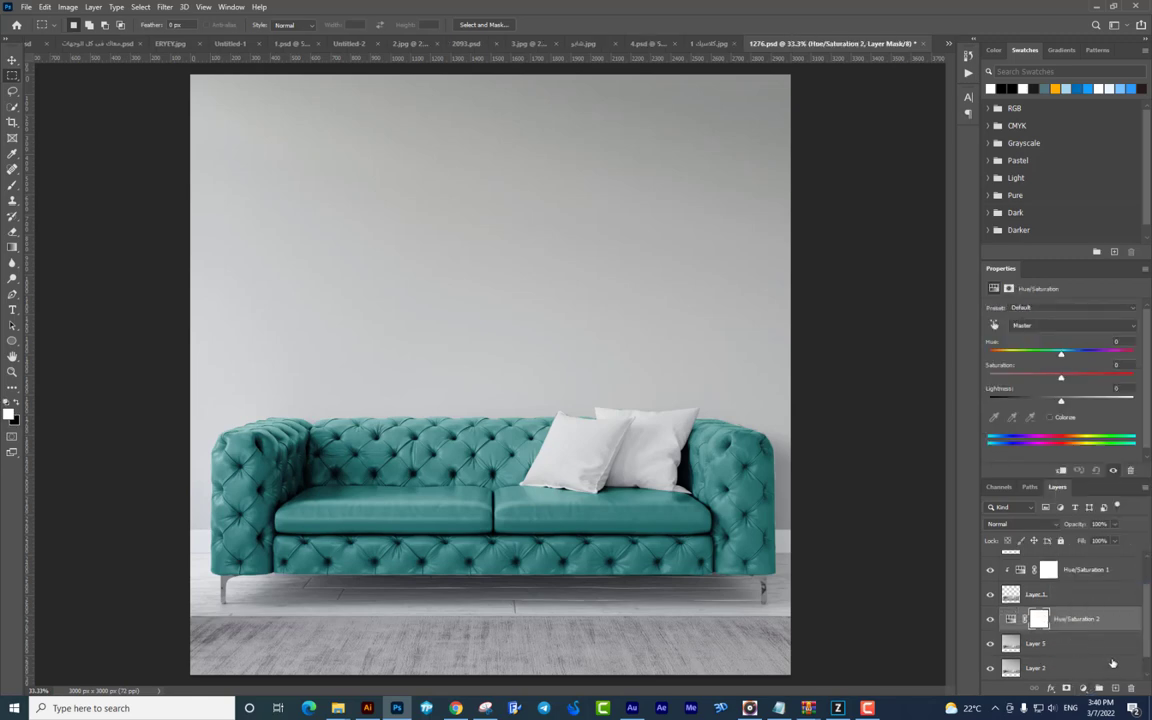
{"action": "left_click", "coordinate": [1061, 471]}
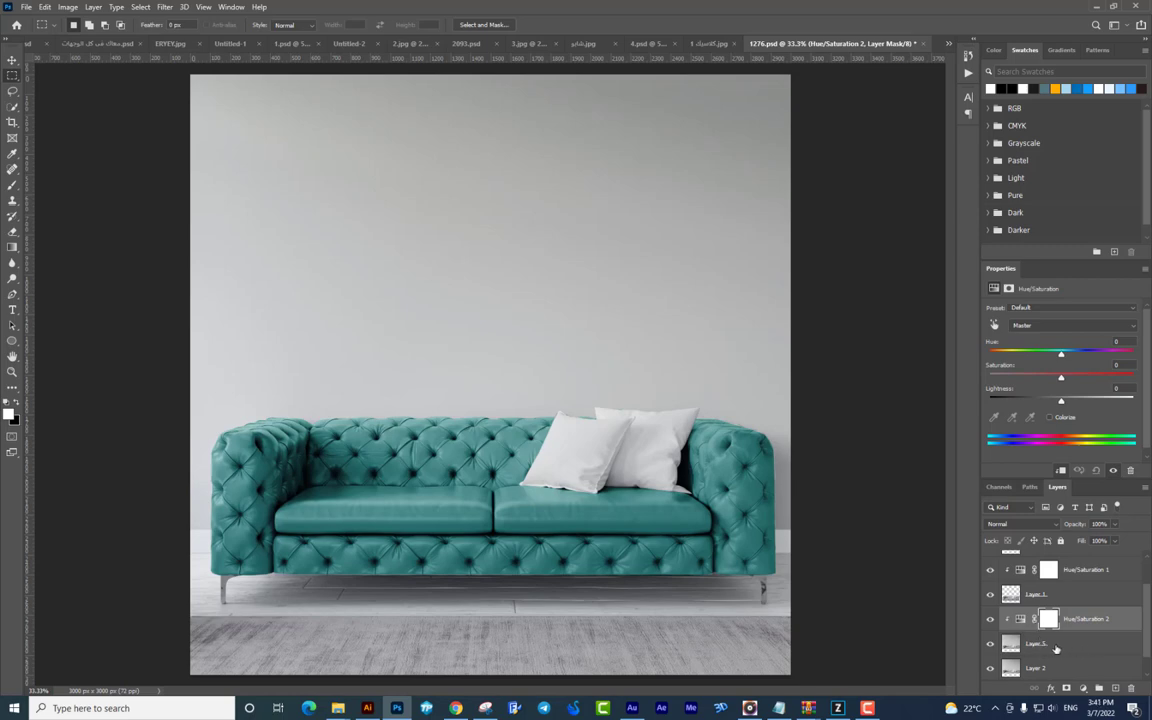
{"action": "left_click", "coordinate": [1050, 418]}
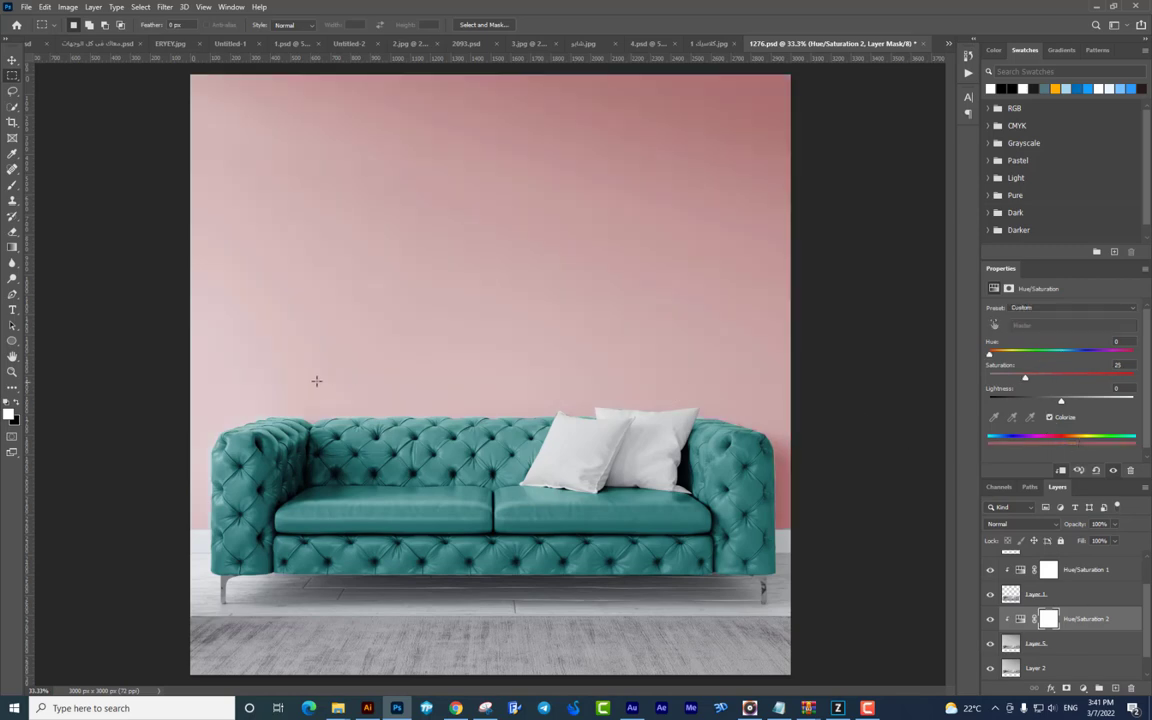
- Recolour the wall teal with hue 173, saturation 30 and lightness -12, using the Multiply blend mode
{"action": "left_click_drag", "start_coordinate": [1022, 379], "coordinate": [1053, 401]}
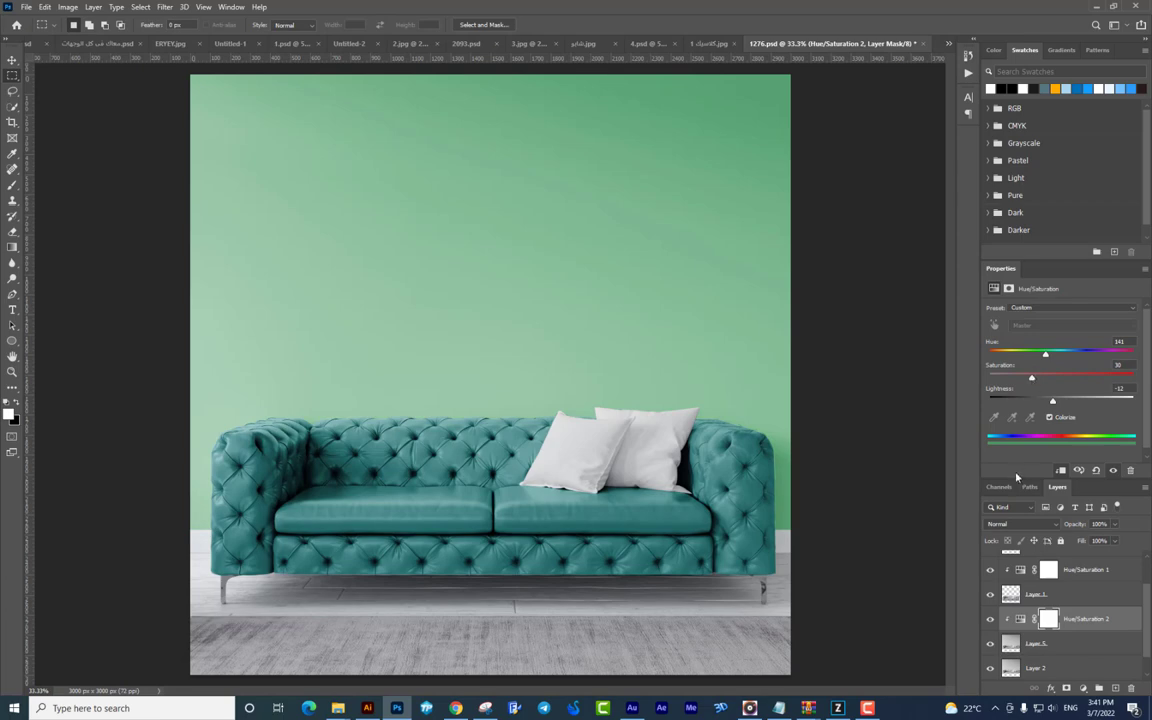
{"action": "left_click", "coordinate": [1006, 525]}
{"action": "left_click", "coordinate": [996, 449]}
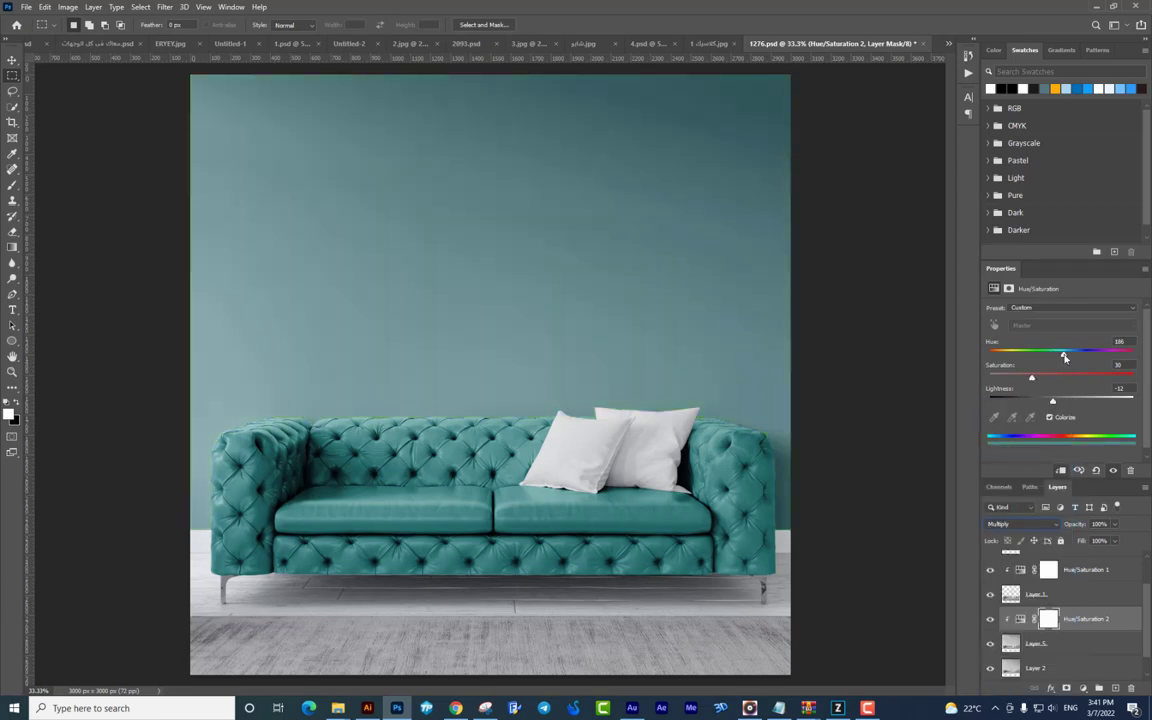
{"action": "left_click_drag", "start_coordinate": [1064, 357], "coordinate": [1061, 358]}
- Add a Hue/Saturation adjustment above the layer HIDE THIS LAYER and turn on Colorize for the floor
{"action": "scroll", "coordinate": [1045, 570], "scroll_direction": "down", "scroll_amount": 1}
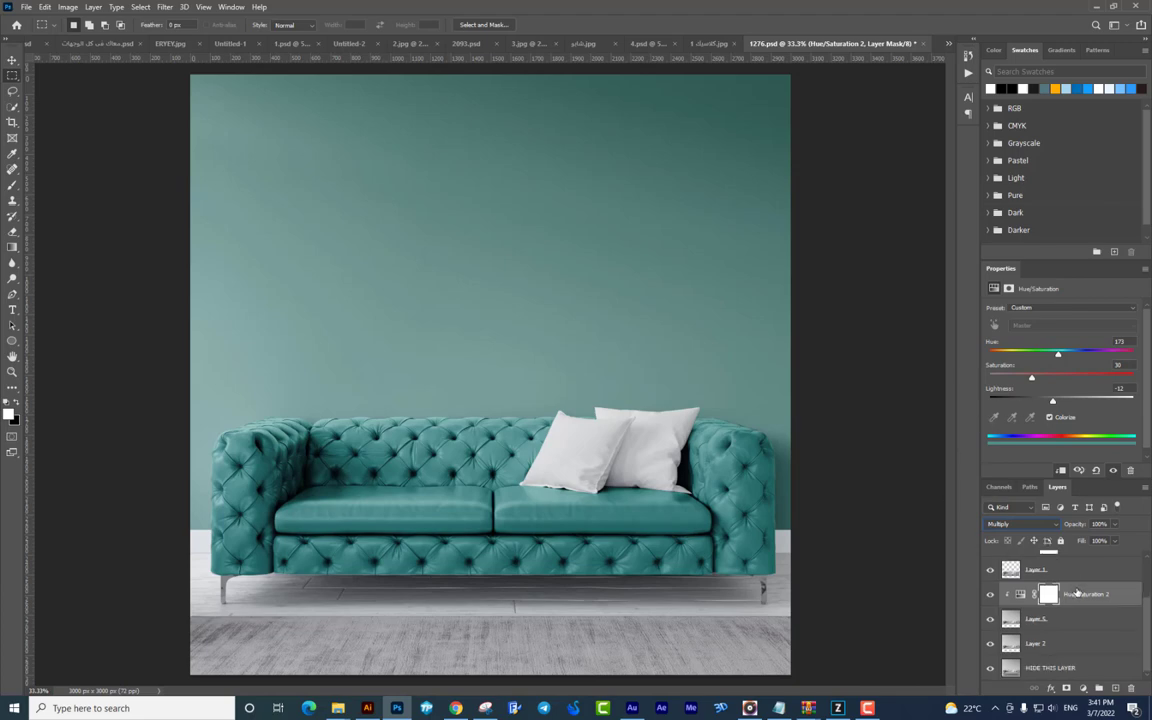
{"action": "left_click", "coordinate": [1075, 678]}
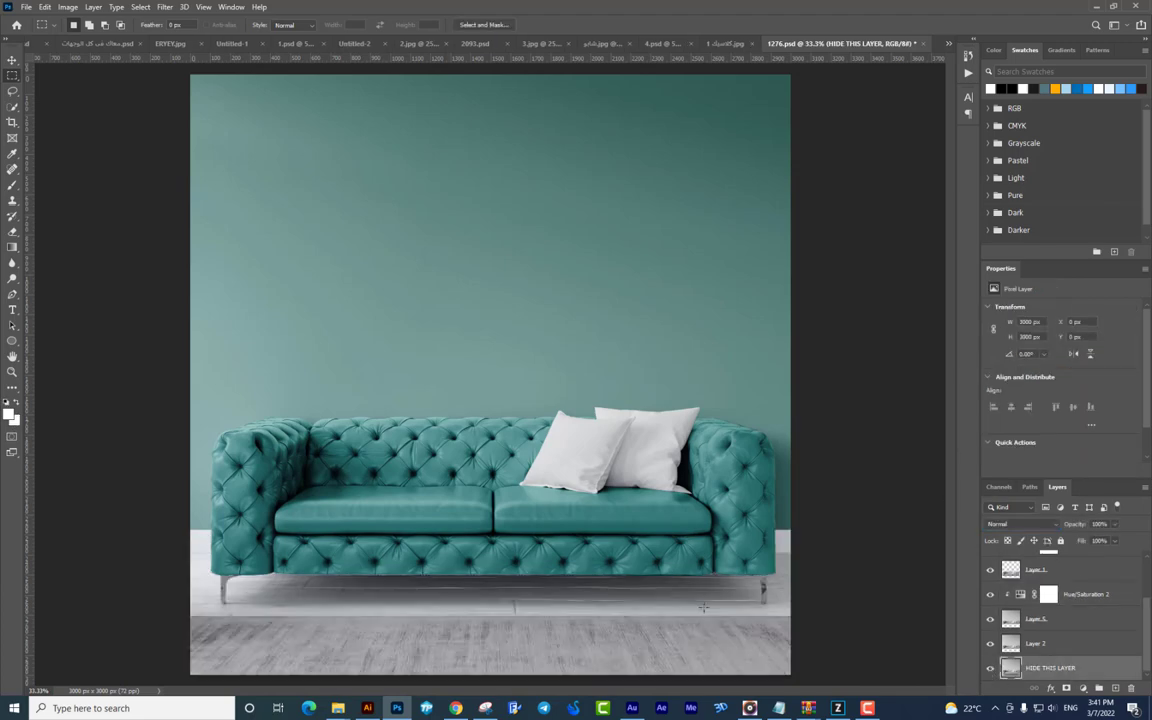
{"action": "left_click", "coordinate": [1083, 688]}
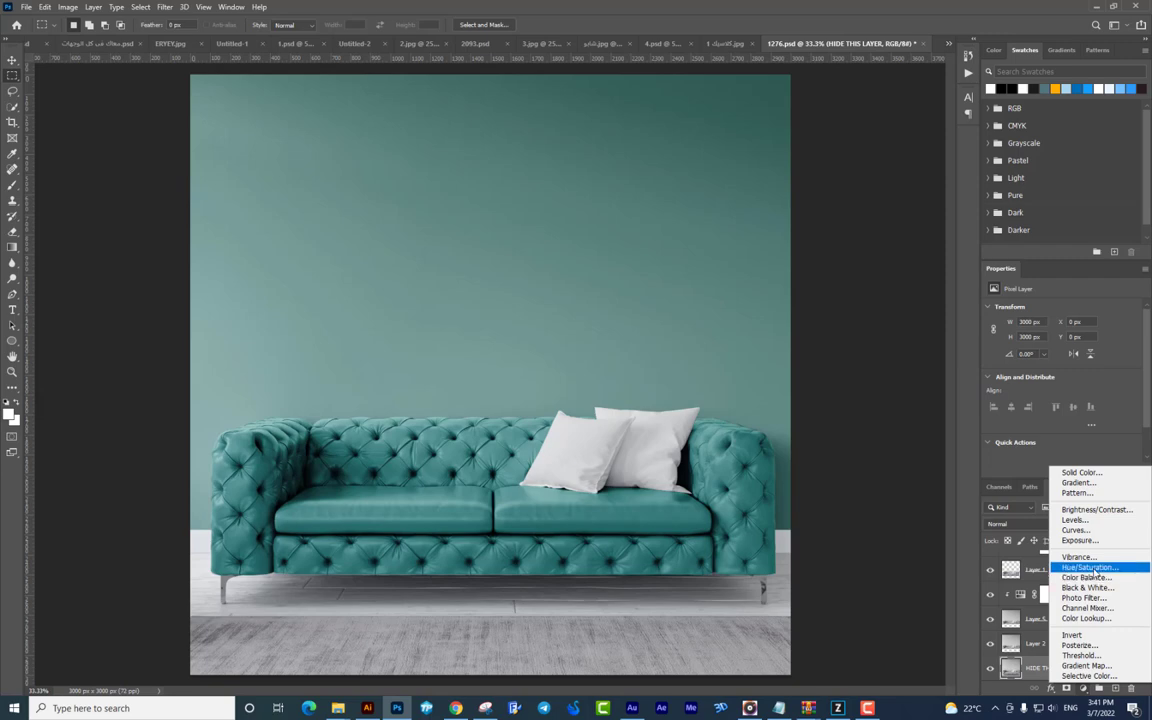
{"action": "left_click", "coordinate": [1090, 571]}
{"action": "left_click", "coordinate": [1050, 416]}
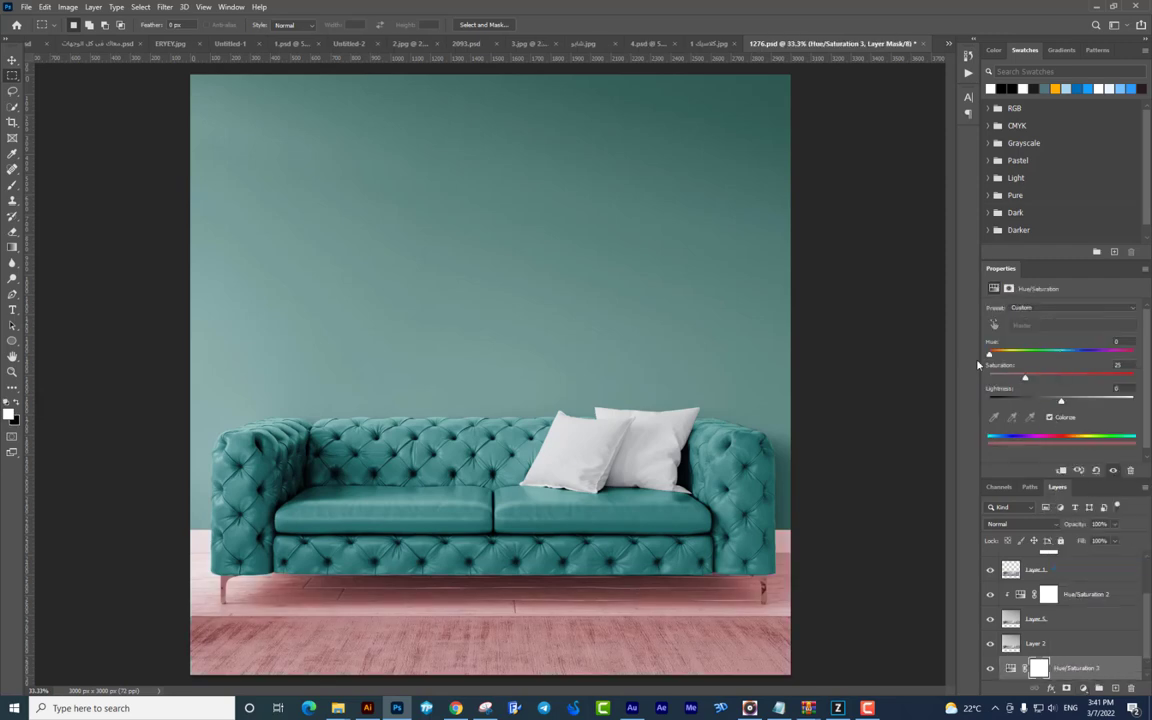
- Set the floor adjustment to Multiply with hue 194 and saturation 35, and hide that adjustment layer
{"action": "left_click", "coordinate": [1020, 528]}
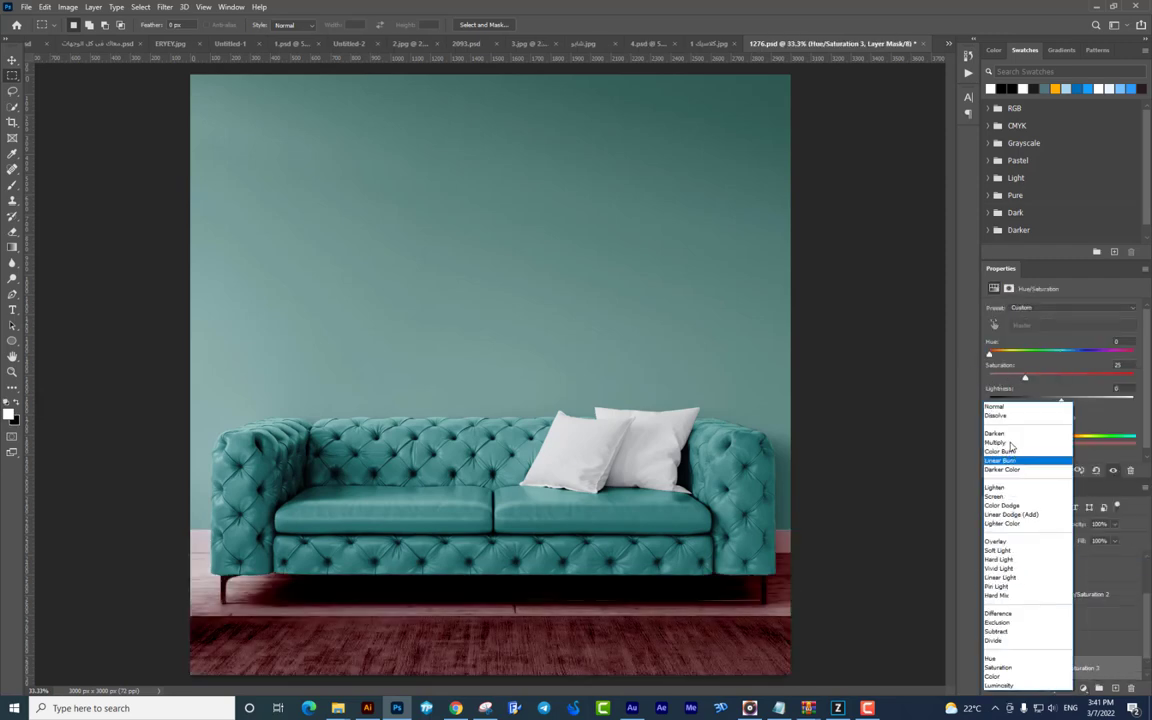
{"action": "left_click", "coordinate": [1030, 434]}
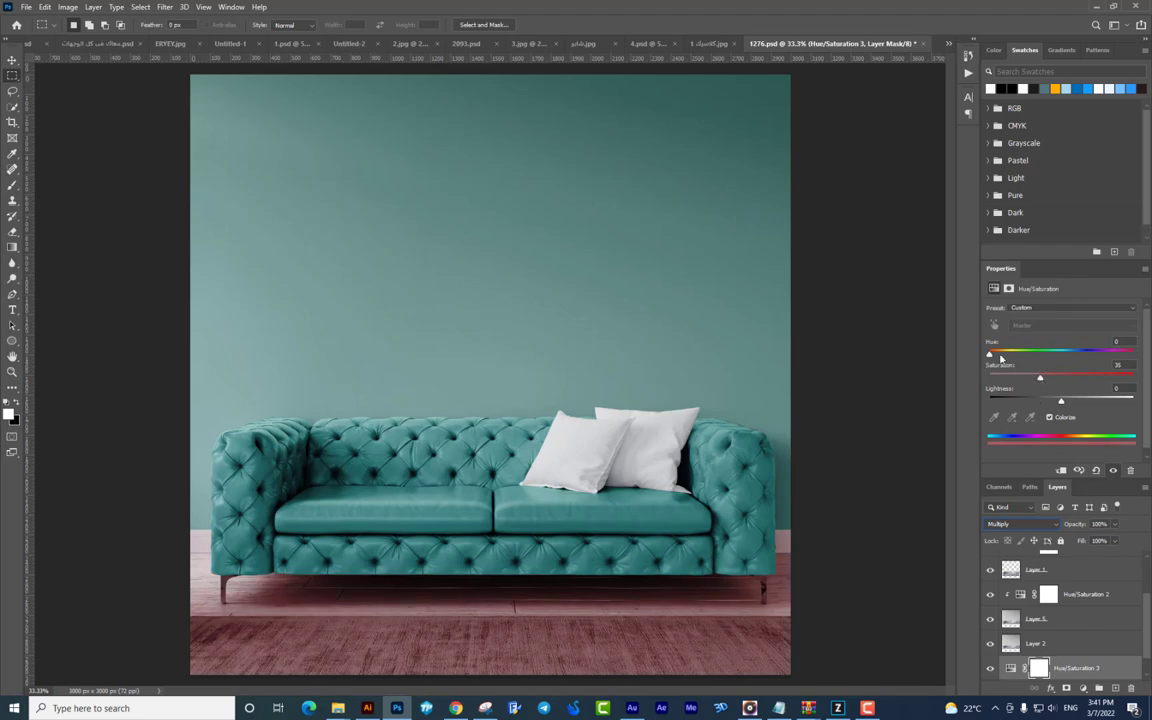
{"action": "mouse_move", "coordinate": [1036, 349]}
{"action": "left_mouse_down"}
{"action": "mouse_move", "coordinate": [1095, 352]}
{"action": "mouse_move", "coordinate": [1053, 357]}
{"action": "left_mouse_up"}
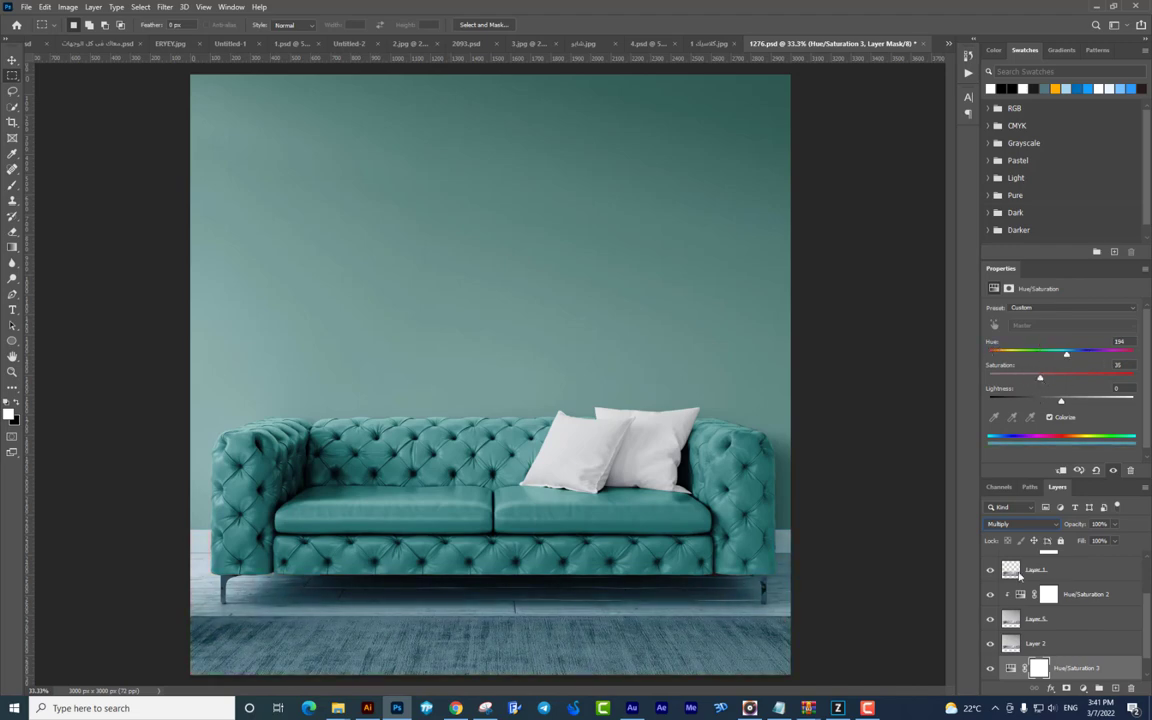
{"action": "left_click", "coordinate": [990, 667]}
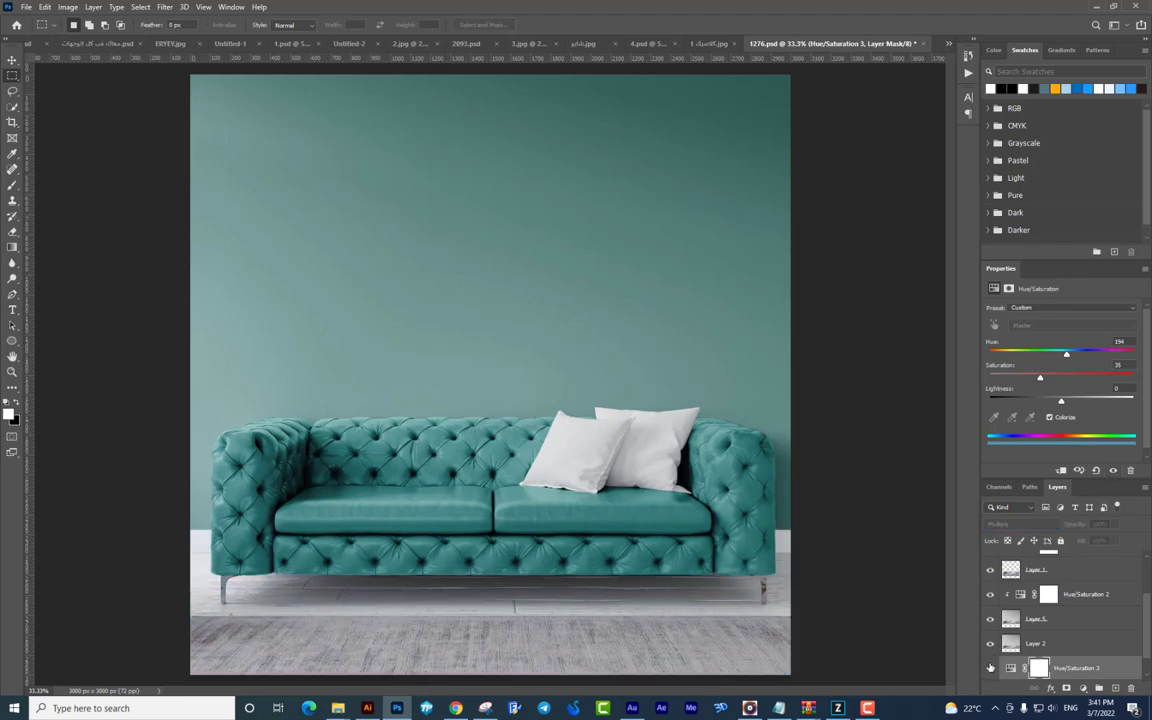
- Select the wall layer and the front cushion's layer from the canvas, try moving the cushion toward the sofa's middle, and undo the move
{"action": "scroll", "coordinate": [1000, 640], "scroll_direction": "down", "scroll_amount": 1}
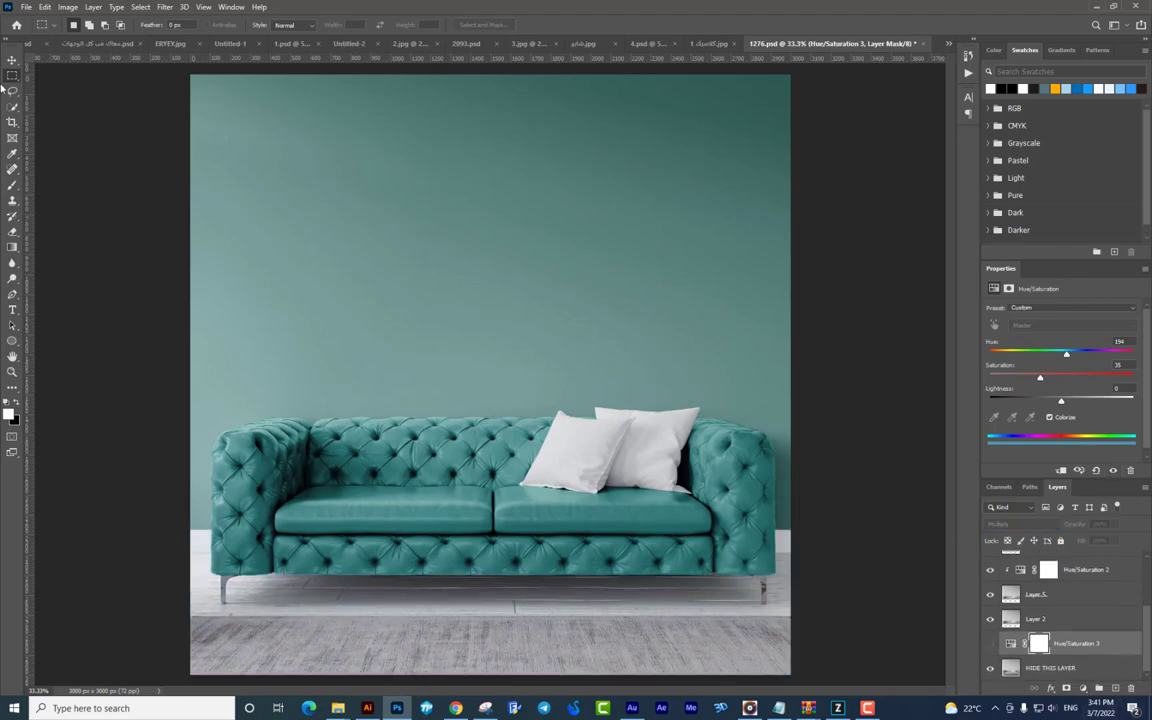
{"action": "key", "text": "v"}
{"action": "right_click", "coordinate": [612, 222]}
{"action": "left_click", "coordinate": [650, 237]}
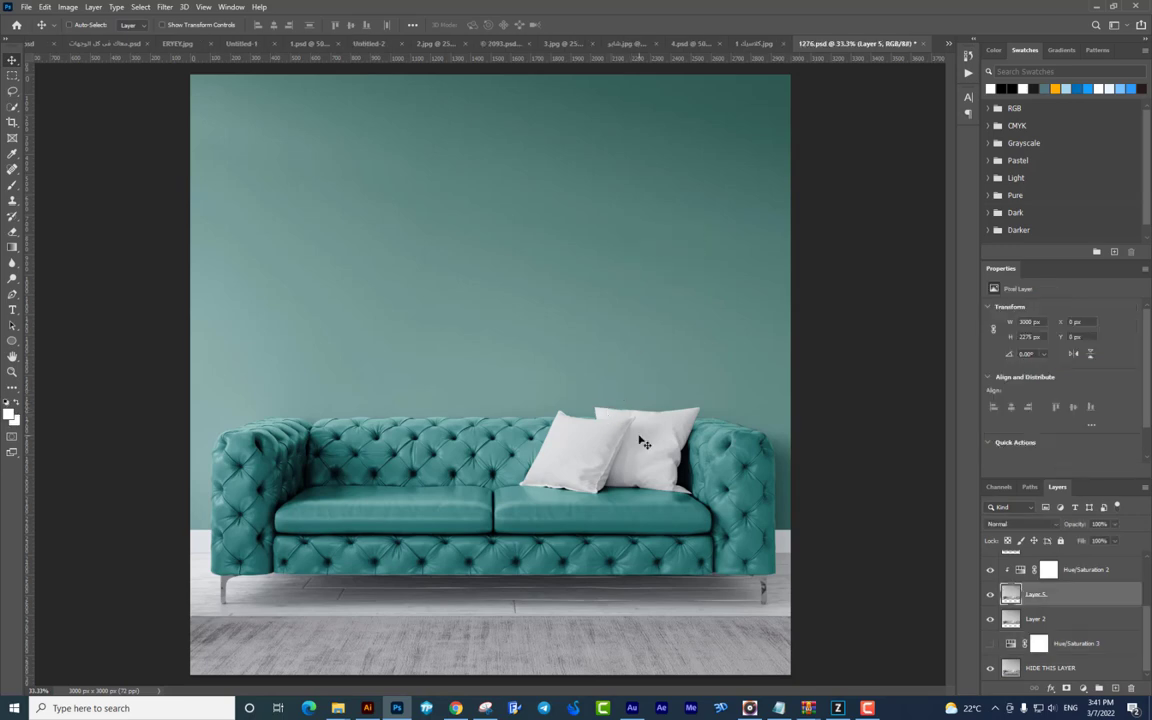
{"action": "right_click", "coordinate": [600, 412]}
{"action": "left_click", "coordinate": [615, 422]}
{"action": "left_click_drag", "start_coordinate": [600, 425], "coordinate": [510, 395]}
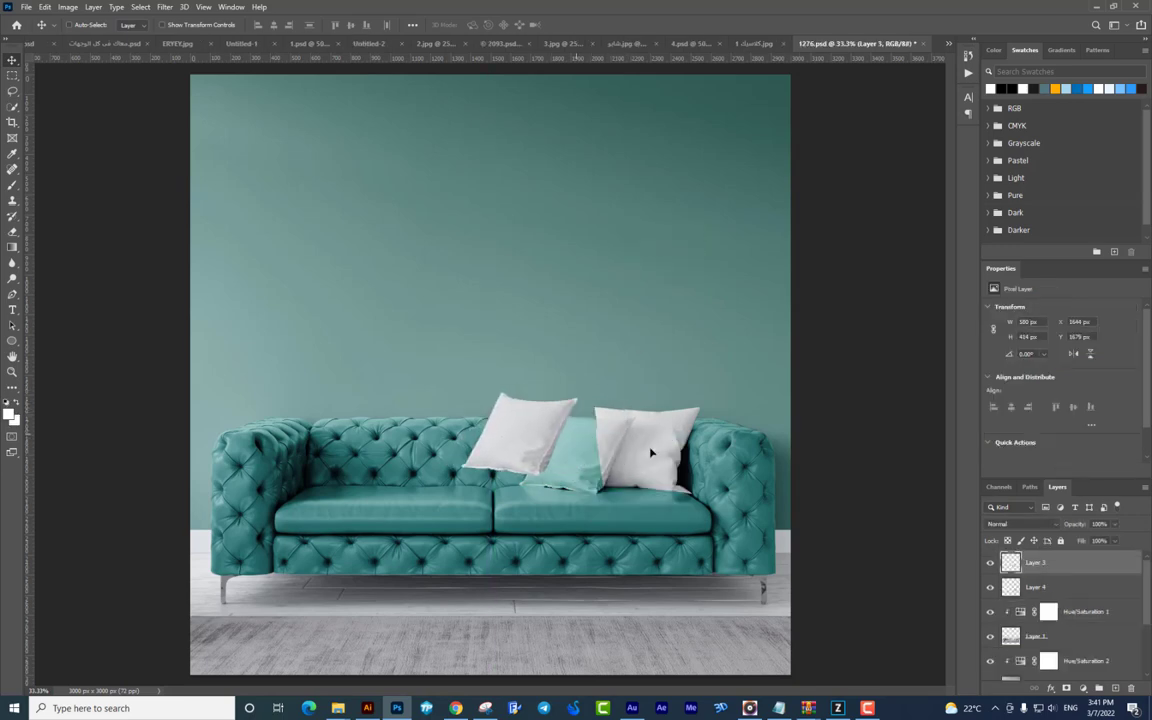
{"action": "key", "text": "ctrl+z"}
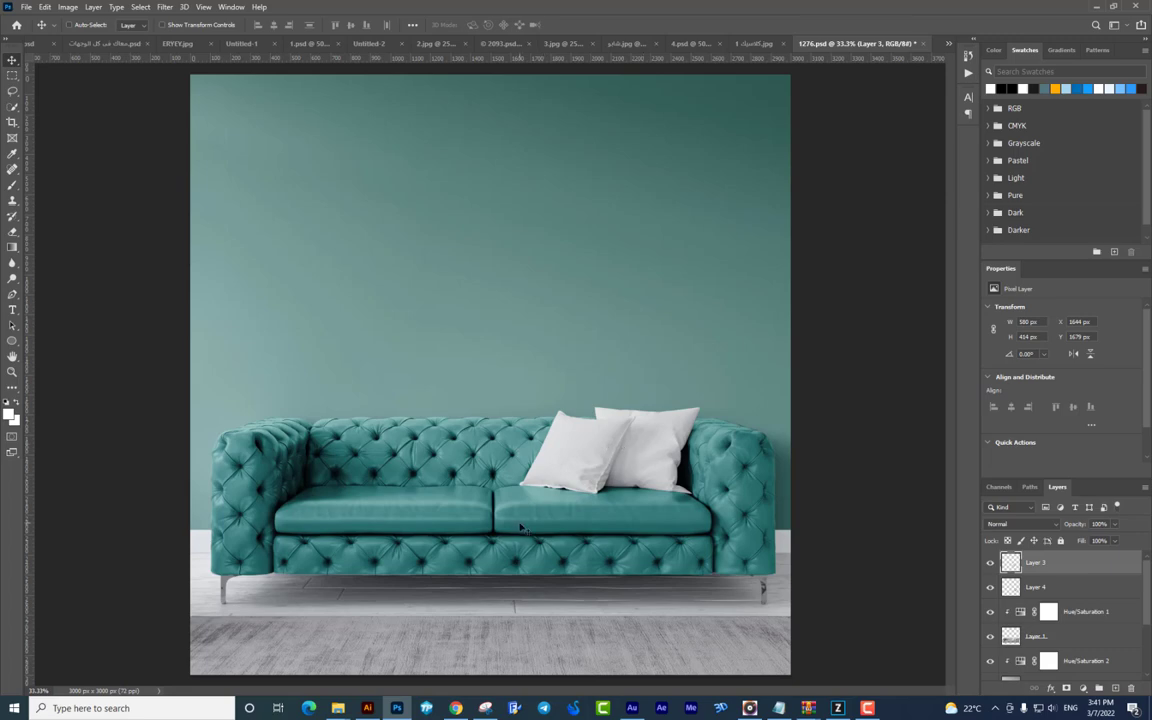
- Try moving the front cushion up above the sofa's backrest and undo the move
{"action": "right_click", "coordinate": [566, 459]}
{"action": "left_click", "coordinate": [570, 468]}
{"action": "left_click_drag", "start_coordinate": [570, 465], "coordinate": [525, 398]}
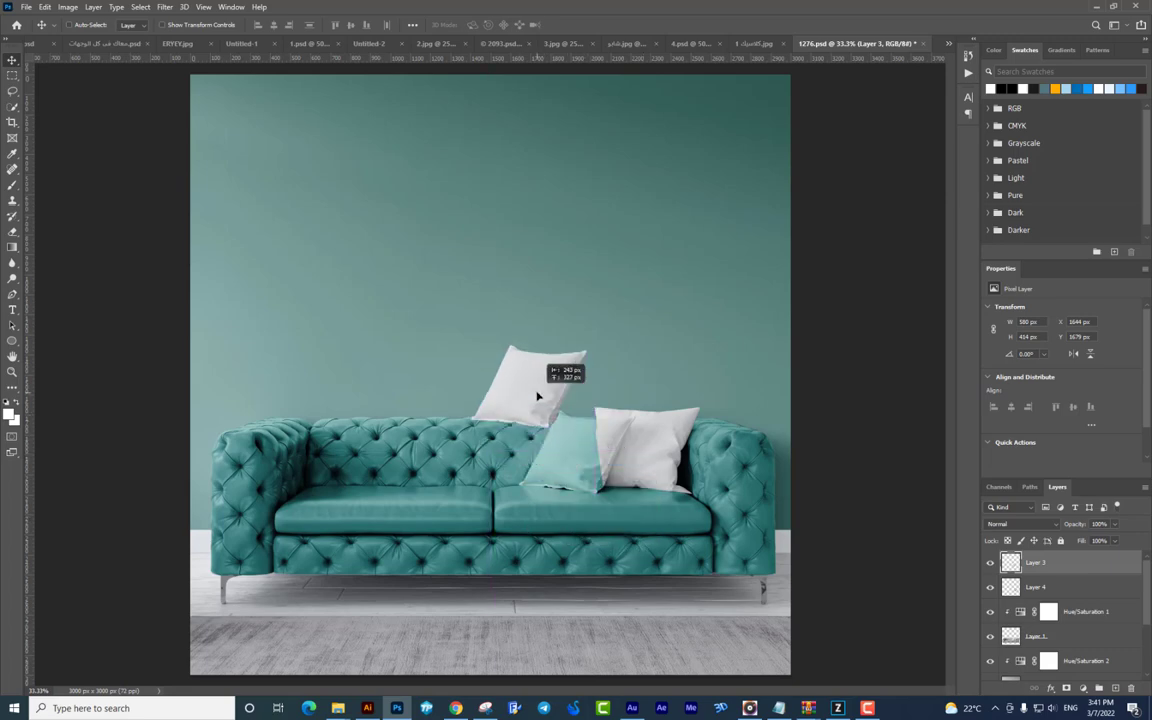
{"action": "key", "text": "ctrl+z"}
- Switch to Chrome and search Freepik for "pattern"
{"action": "left_click", "coordinate": [455, 708]}
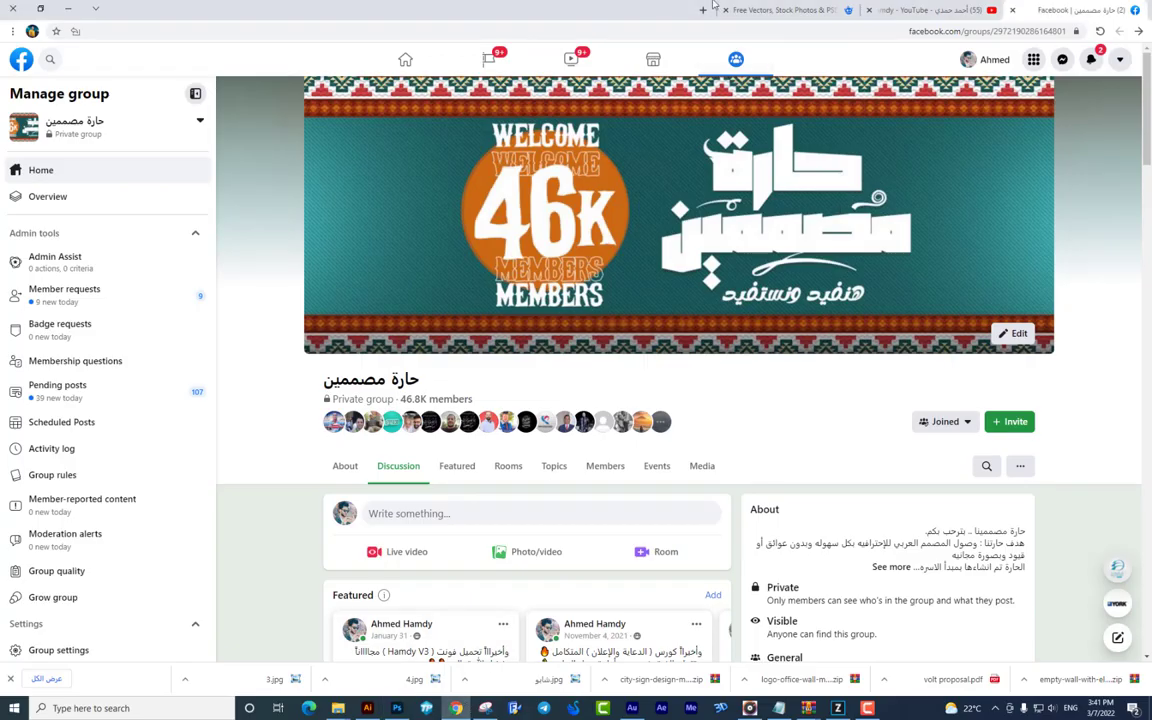
{"action": "left_click", "coordinate": [780, 10]}
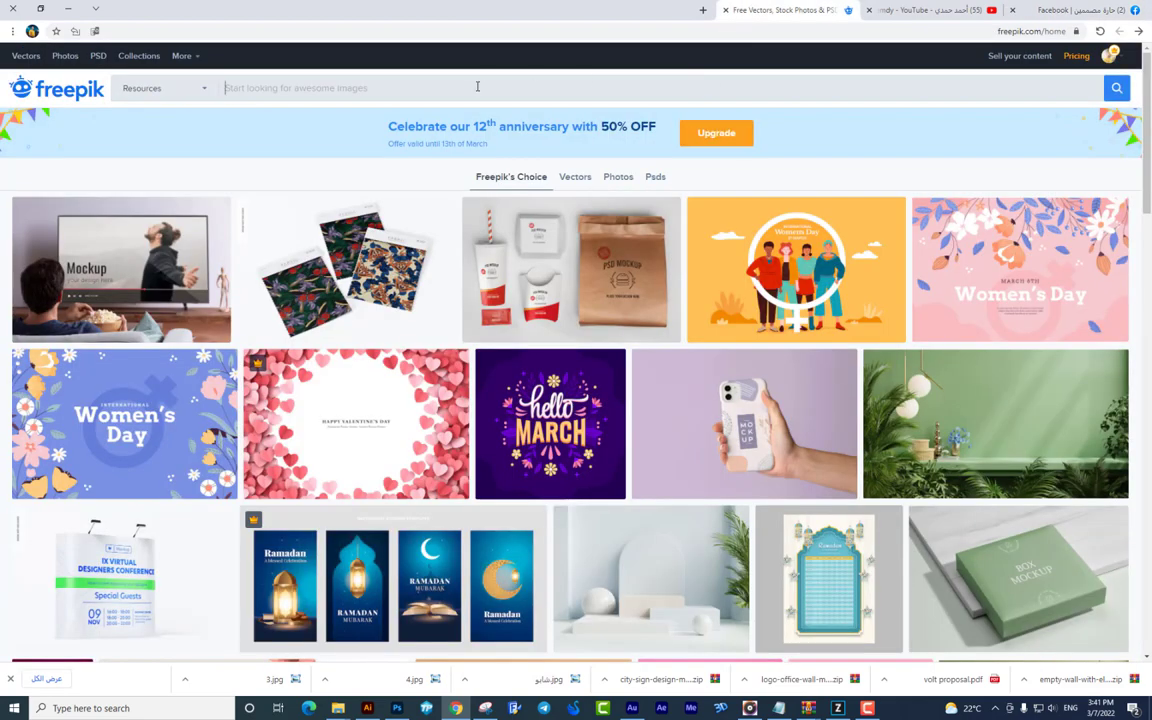
{"action": "type", "text": "p"}
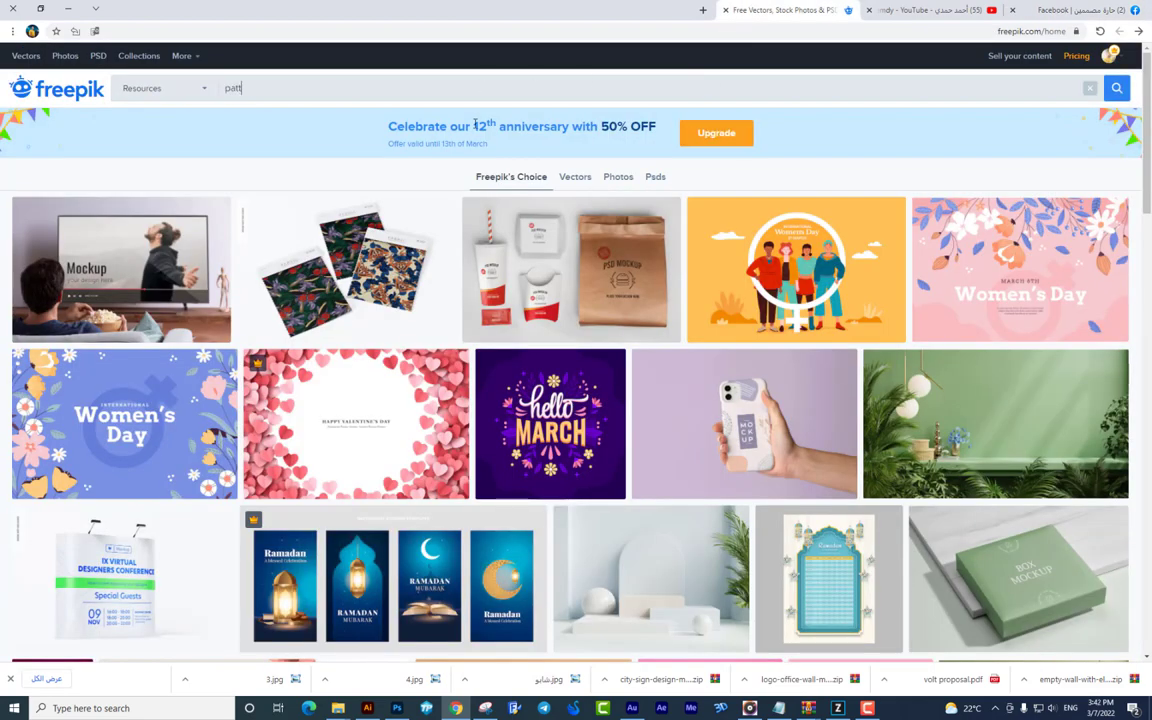
{"action": "type", "text": "att"}
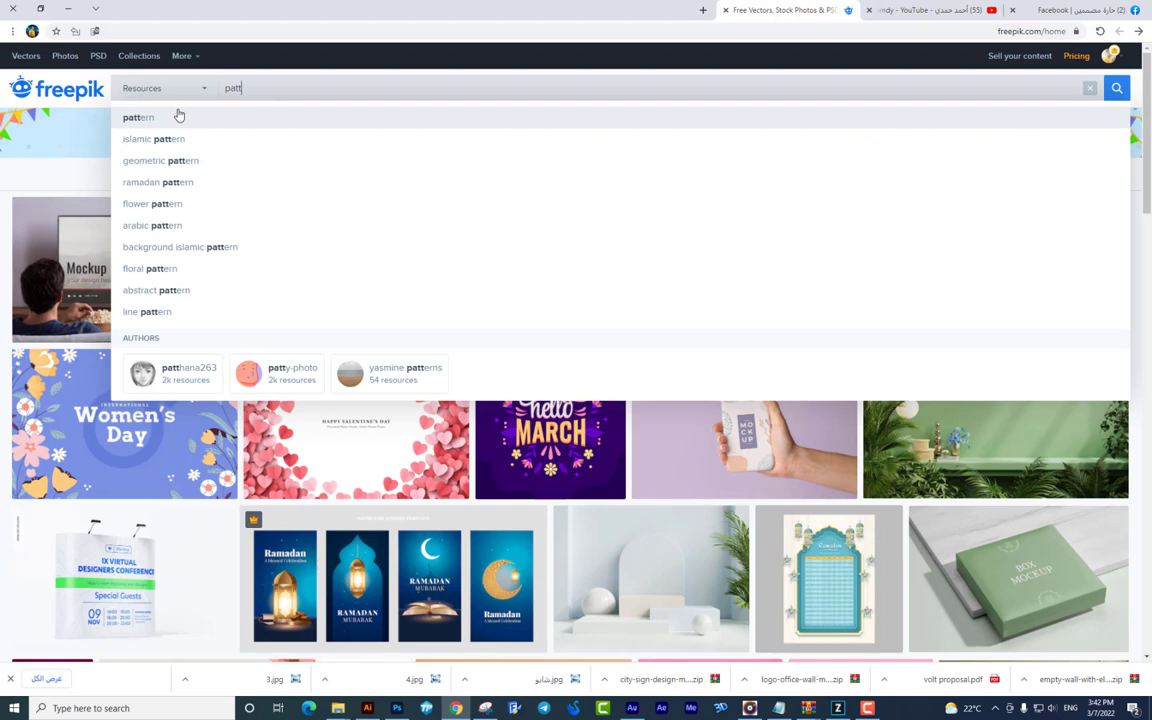
{"action": "type", "text": "ern"}
{"action": "key", "text": "Return"}
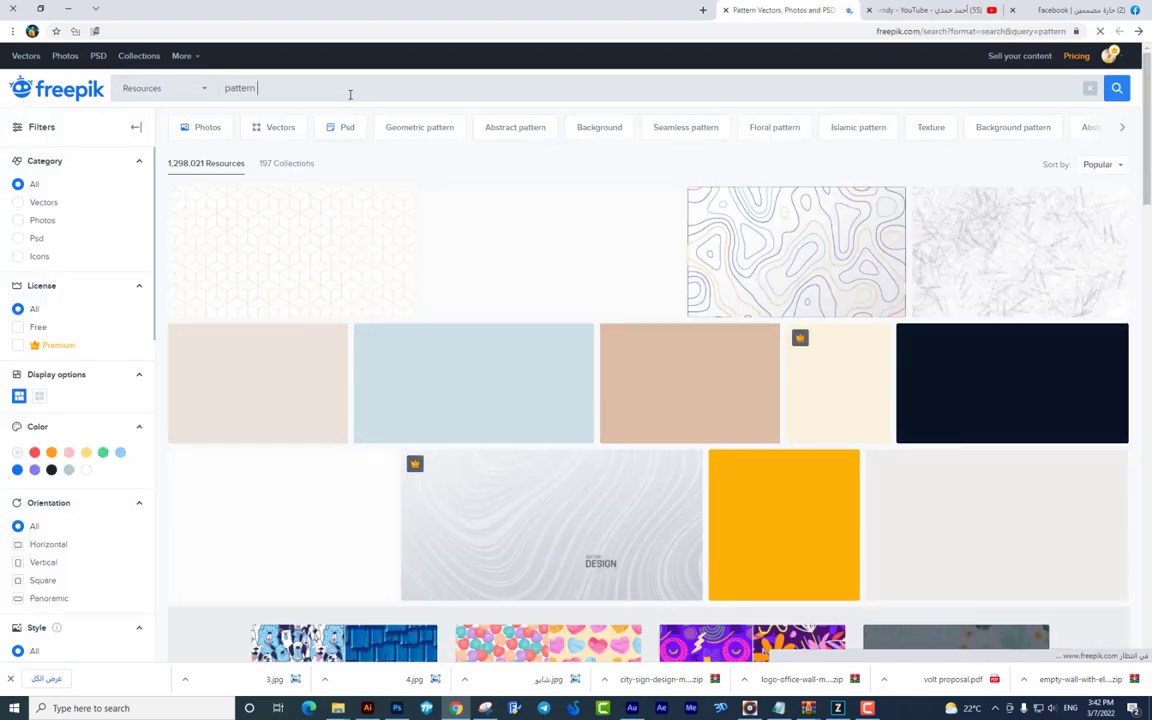
- Search Freepik for "pattern ramadan"
{"action": "type", "text": "ra"}
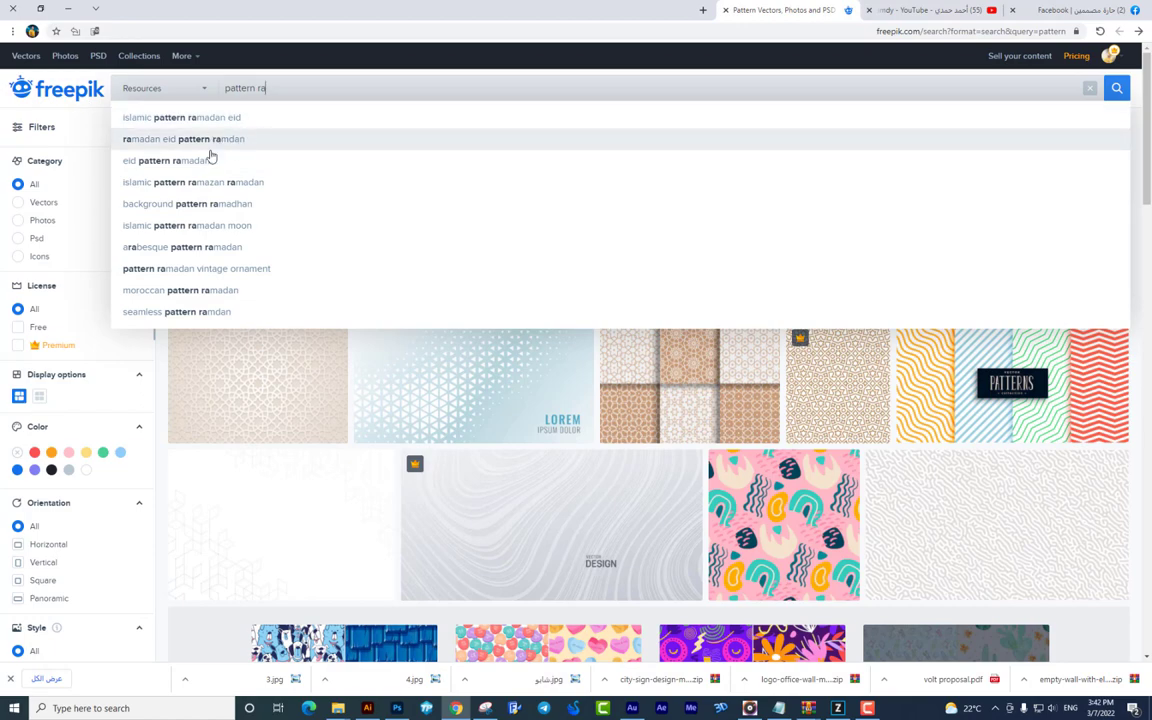
{"action": "left_click", "coordinate": [211, 159]}
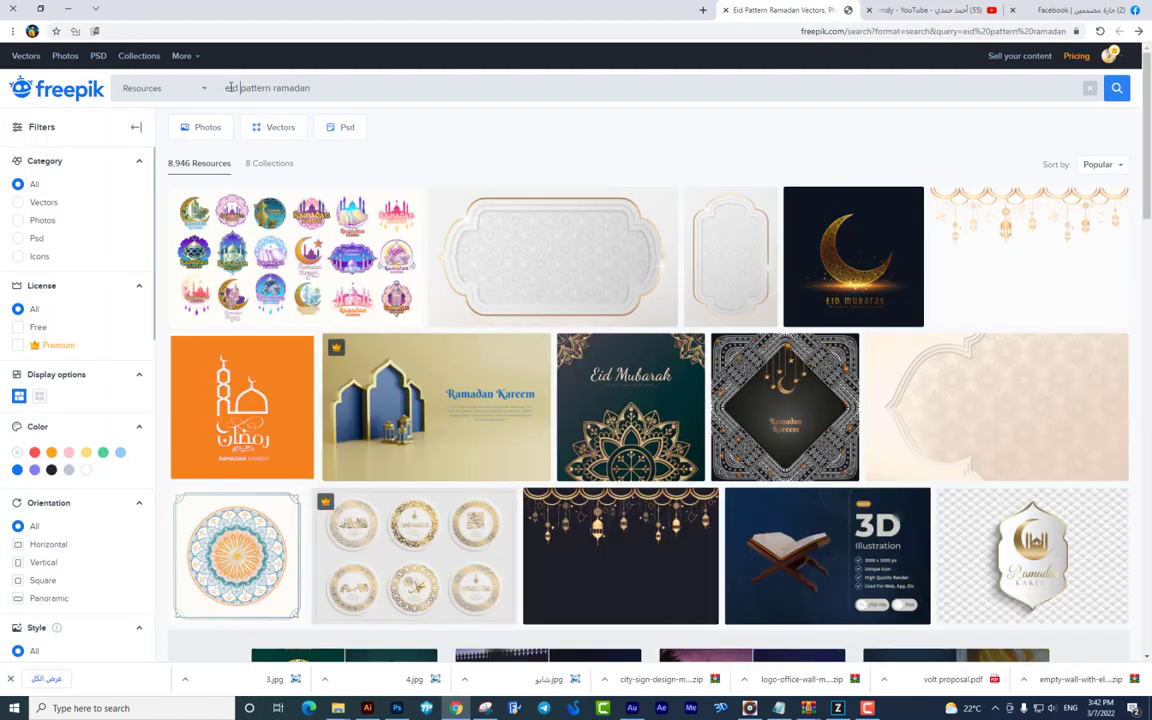
{"action": "double_click", "coordinate": [229, 88]}
{"action": "key", "text": "BackSpace"}
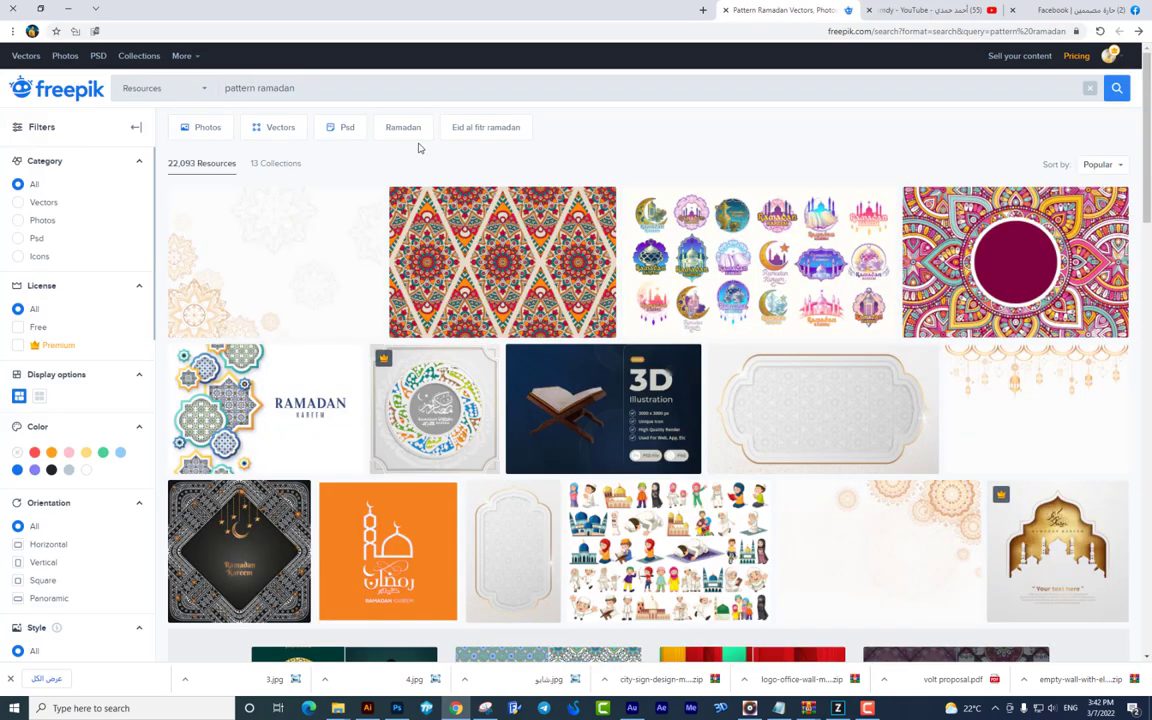
{"action": "scroll", "coordinate": [540, 290], "scroll_direction": "down", "scroll_amount": 1}
{"action": "scroll", "coordinate": [517, 258], "scroll_direction": "up", "scroll_amount": 1}
- Browse the "pattern ramadan" results, including the second page, for a design that suits the cushion
{"action": "left_click", "coordinate": [397, 708]}
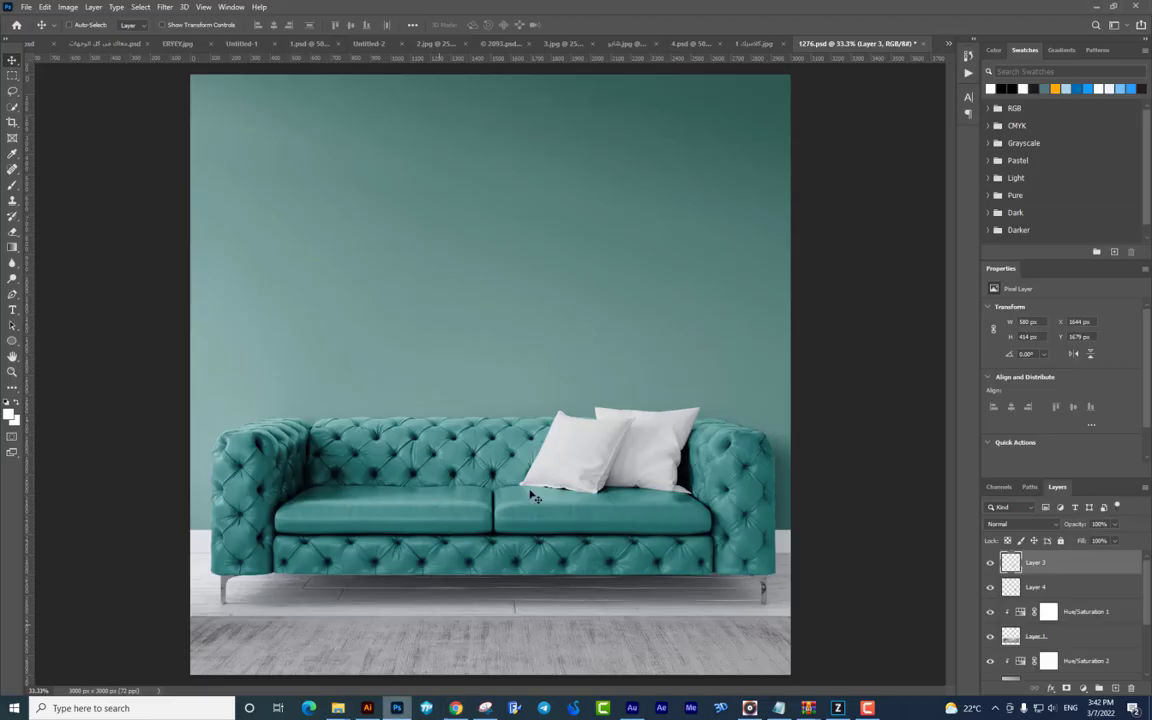
{"action": "left_click", "coordinate": [1094, 8]}
{"action": "scroll", "coordinate": [400, 370], "scroll_direction": "down", "scroll_amount": 5}
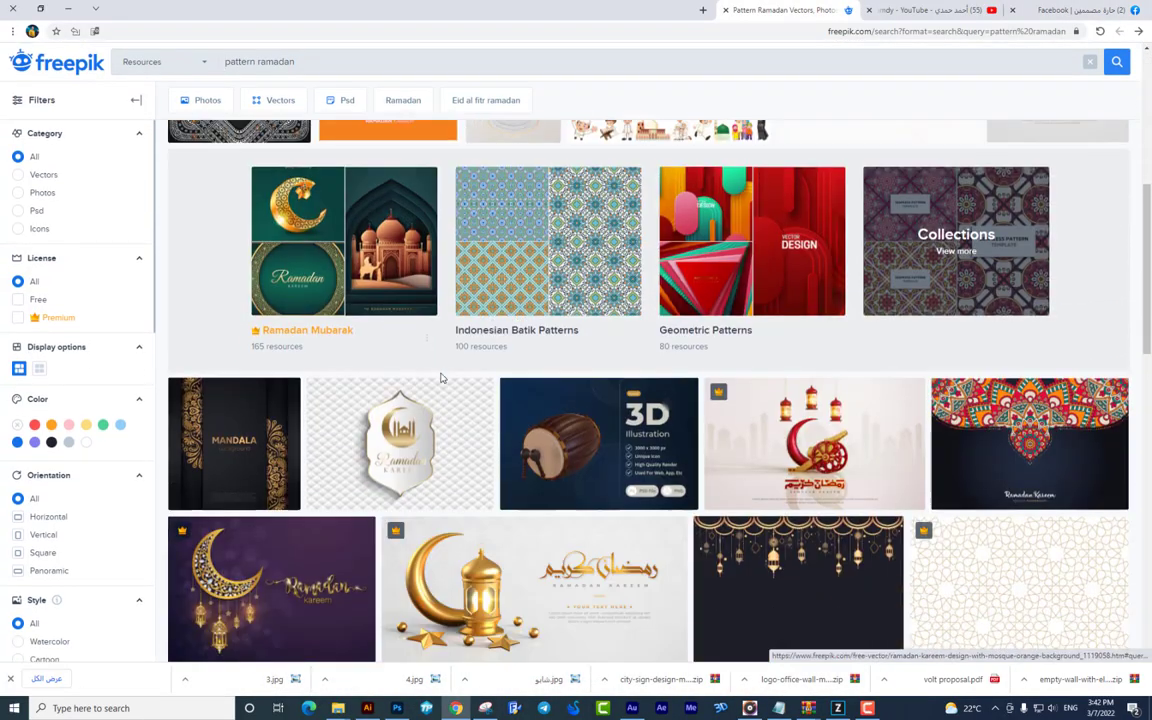
{"action": "scroll", "coordinate": [440, 378], "scroll_direction": "down", "scroll_amount": 5}
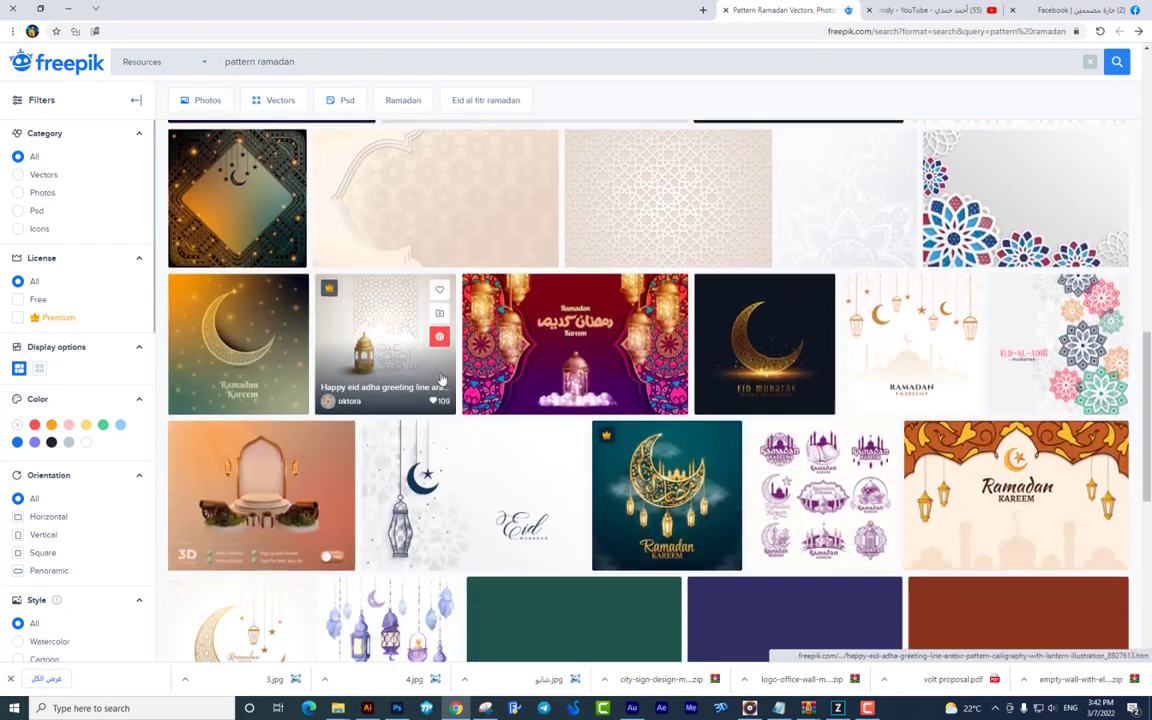
{"action": "scroll", "coordinate": [441, 378], "scroll_direction": "down", "scroll_amount": 3}
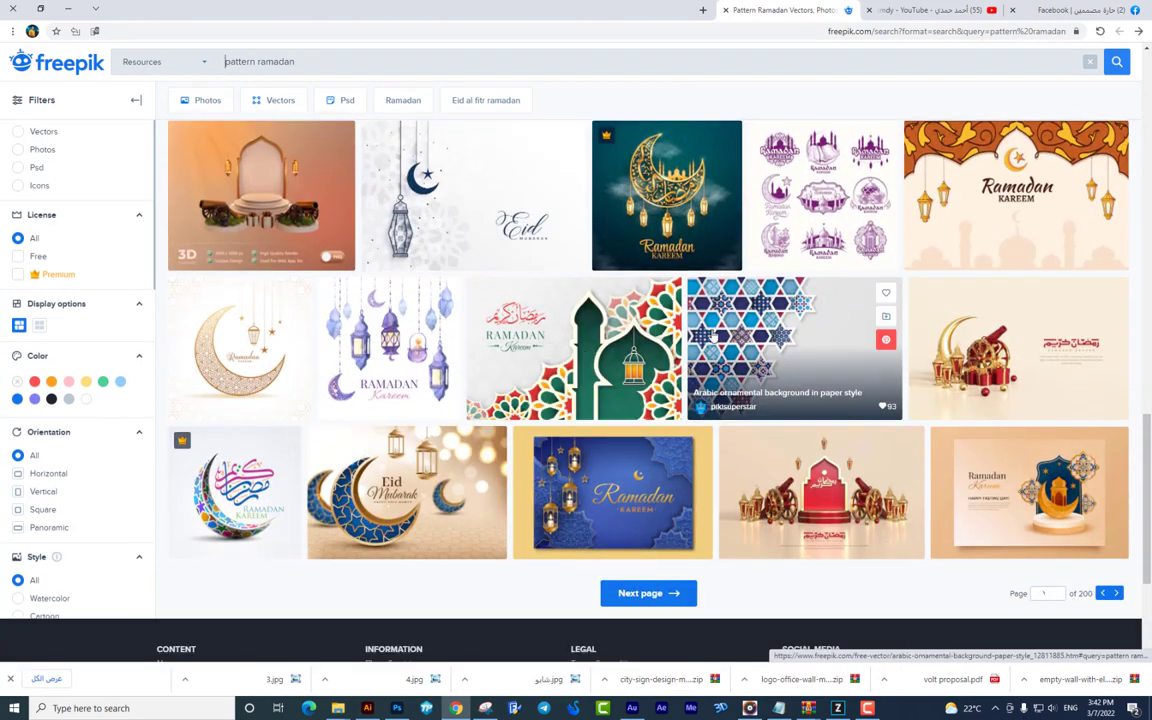
{"action": "scroll", "coordinate": [768, 521], "scroll_direction": "up", "scroll_amount": 8}
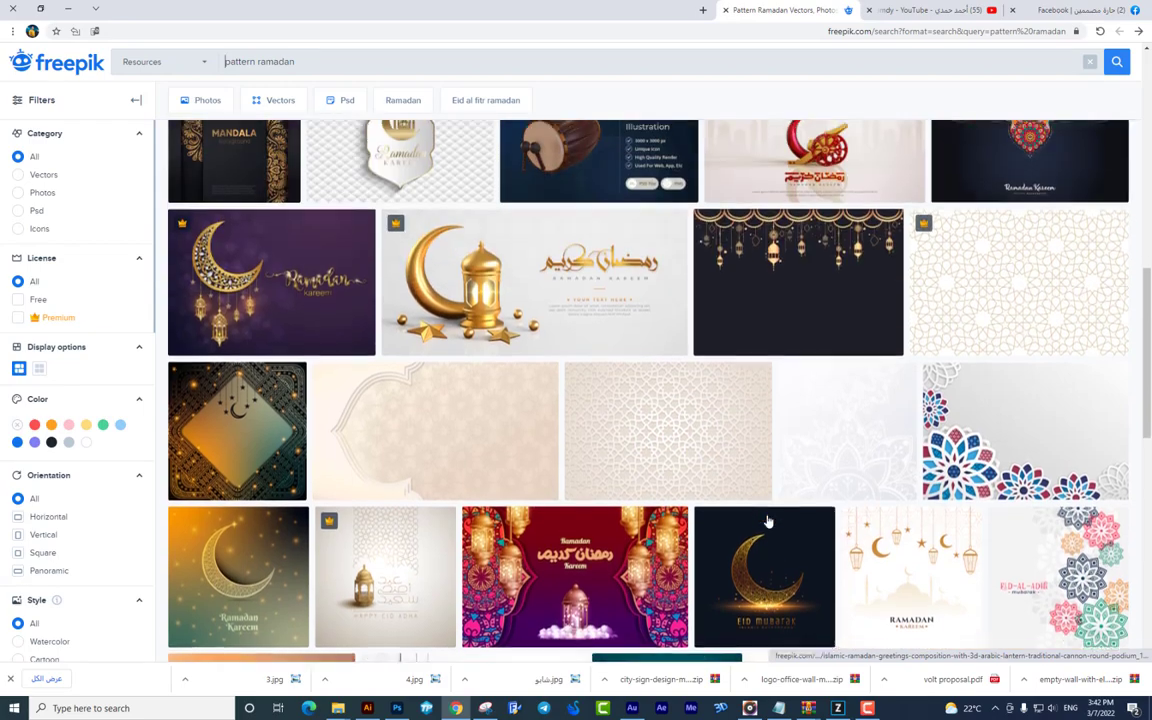
{"action": "scroll", "coordinate": [767, 525], "scroll_direction": "up", "scroll_amount": 4}
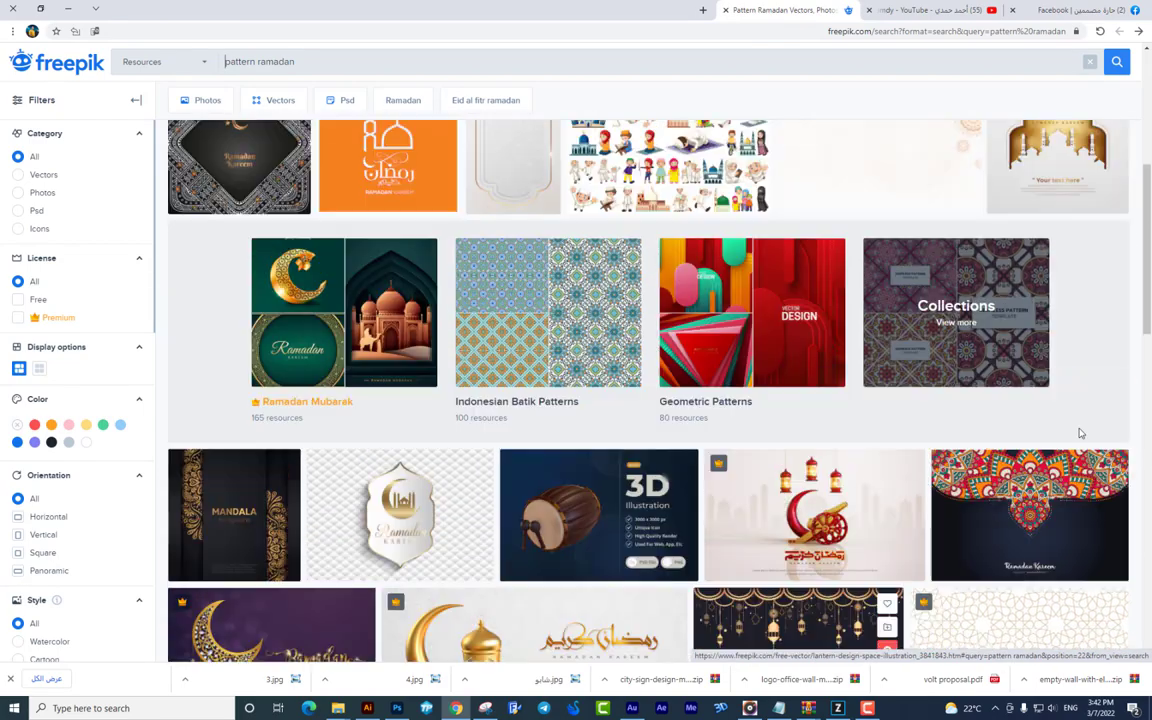
{"action": "scroll", "coordinate": [797, 531], "scroll_direction": "down", "scroll_amount": 10}
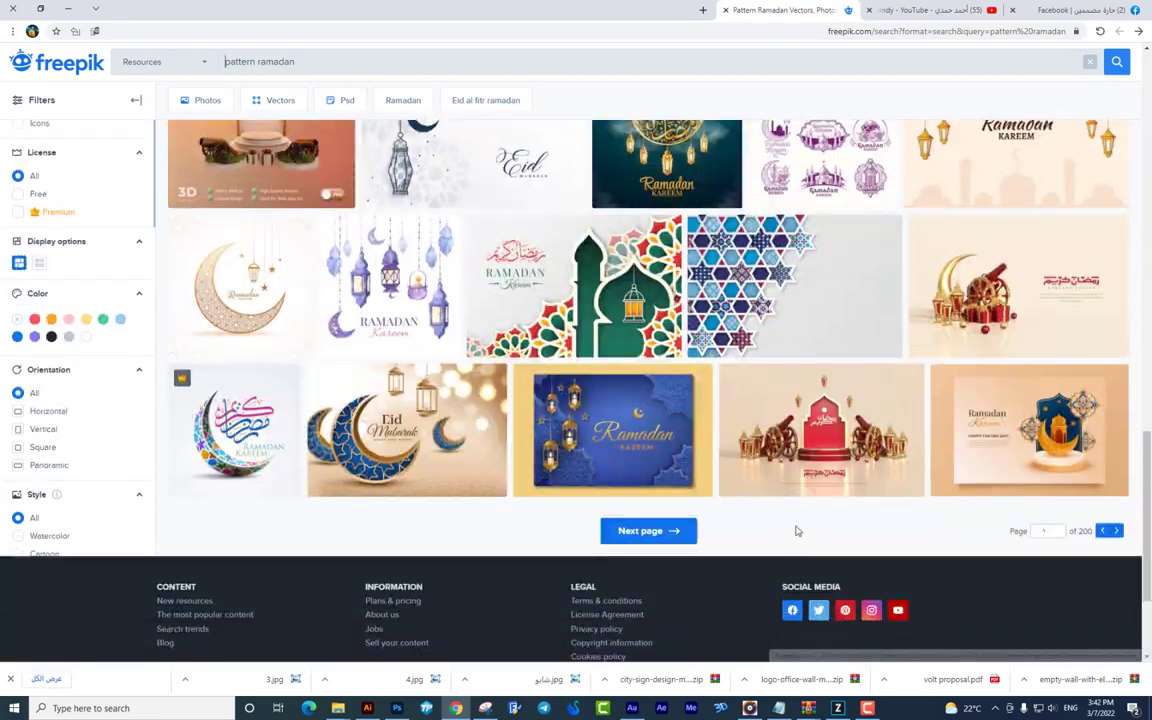
{"action": "left_click", "coordinate": [660, 531]}
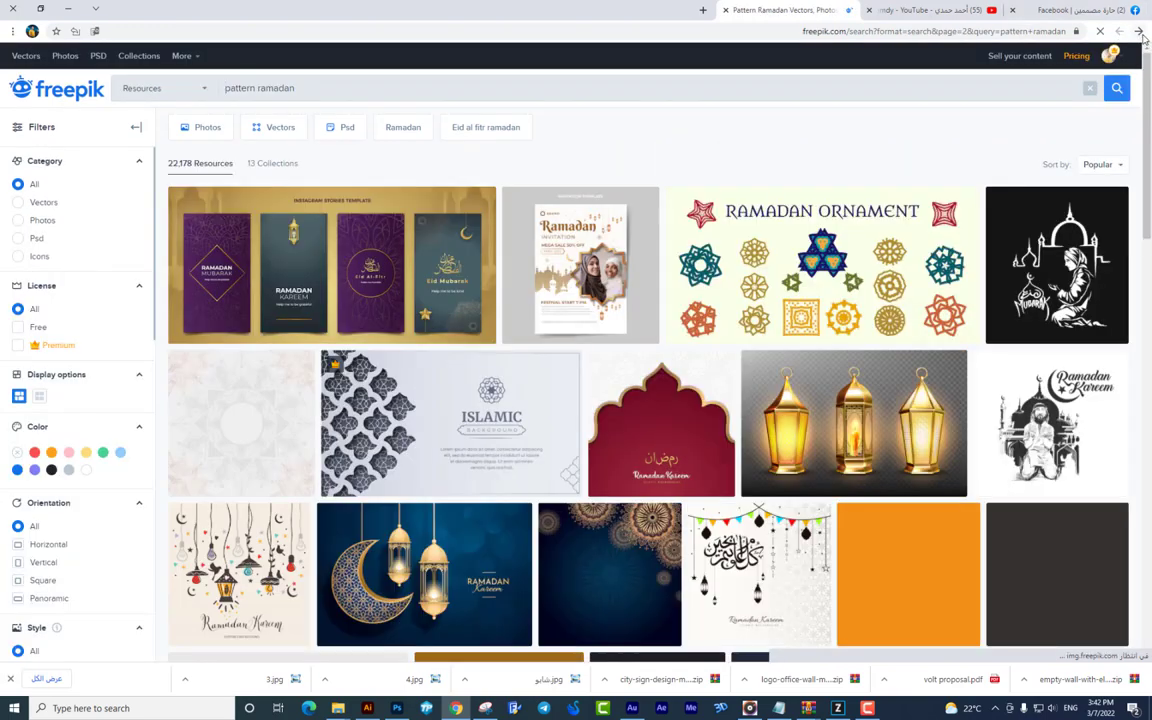
{"action": "scroll", "coordinate": [640, 400], "scroll_direction": "down", "scroll_amount": 10}
- Open the Ramadan Kareem calligraphy vector with the colourful crescent, copy its image and switch to Photoshop
{"action": "left_click", "coordinate": [863, 373]}
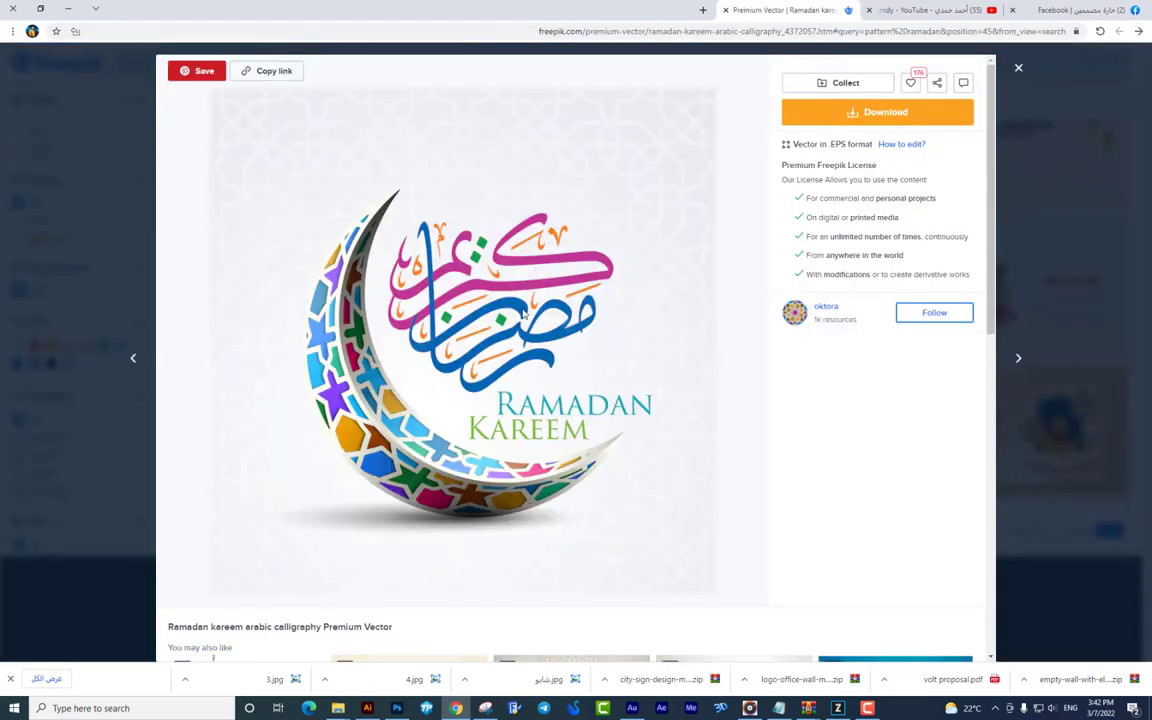
{"action": "right_click", "coordinate": [523, 313]}
{"action": "left_click", "coordinate": [478, 348]}
{"action": "key", "text": "alt+Tab"}
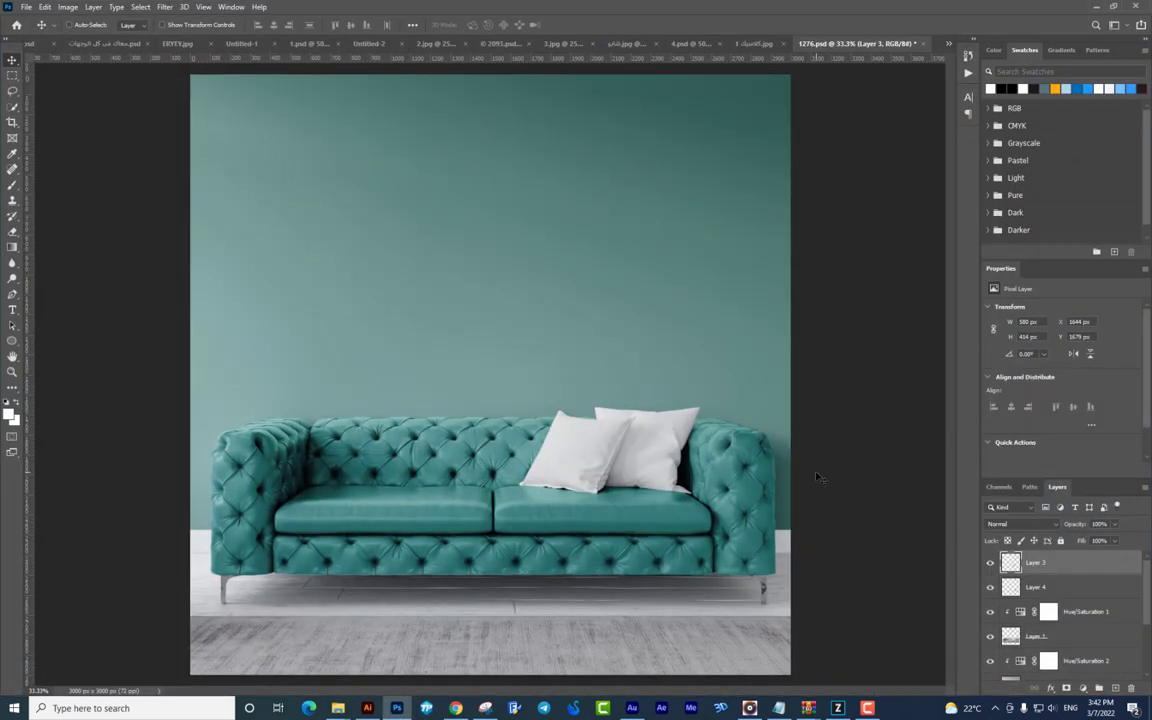
- Try moving the front cushion slightly and undo the move
{"action": "scroll", "coordinate": [818, 477], "scroll_direction": "up", "scroll_amount": 2}
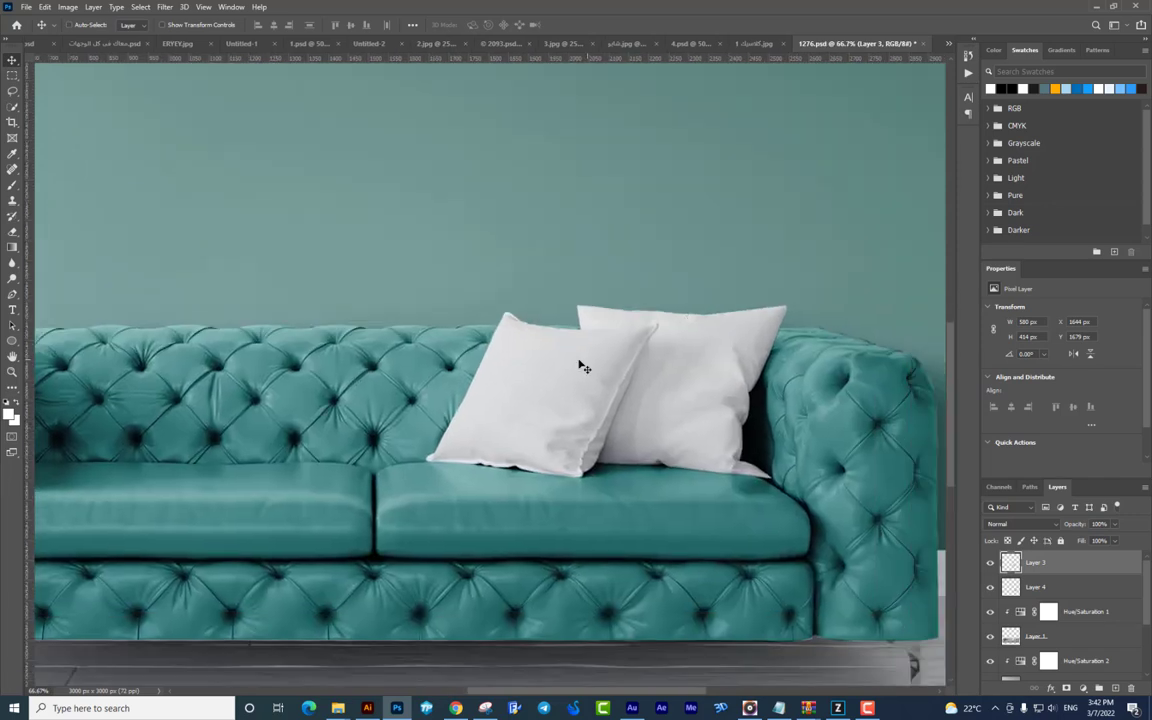
{"action": "right_click", "coordinate": [584, 367]}
{"action": "left_click", "coordinate": [590, 368]}
{"action": "mouse_move", "coordinate": [590, 368]}
{"action": "left_mouse_down"}
{"action": "mouse_move", "coordinate": [589, 321]}
{"action": "mouse_move", "coordinate": [552, 392]}
{"action": "mouse_move", "coordinate": [540, 385]}
{"action": "mouse_move", "coordinate": [568, 397]}
{"action": "mouse_move", "coordinate": [541, 416]}
{"action": "mouse_move", "coordinate": [605, 386]}
{"action": "left_mouse_up"}
{"action": "key", "text": "ctrl+z"}
- Paste the copied Ramadan Kareem image above the front cushion's layer and convert it to a smart object
{"action": "right_click", "coordinate": [535, 370]}
{"action": "left_click", "coordinate": [579, 367]}
{"action": "key", "text": "ctrl"}
{"action": "key", "text": "ctrl+v"}
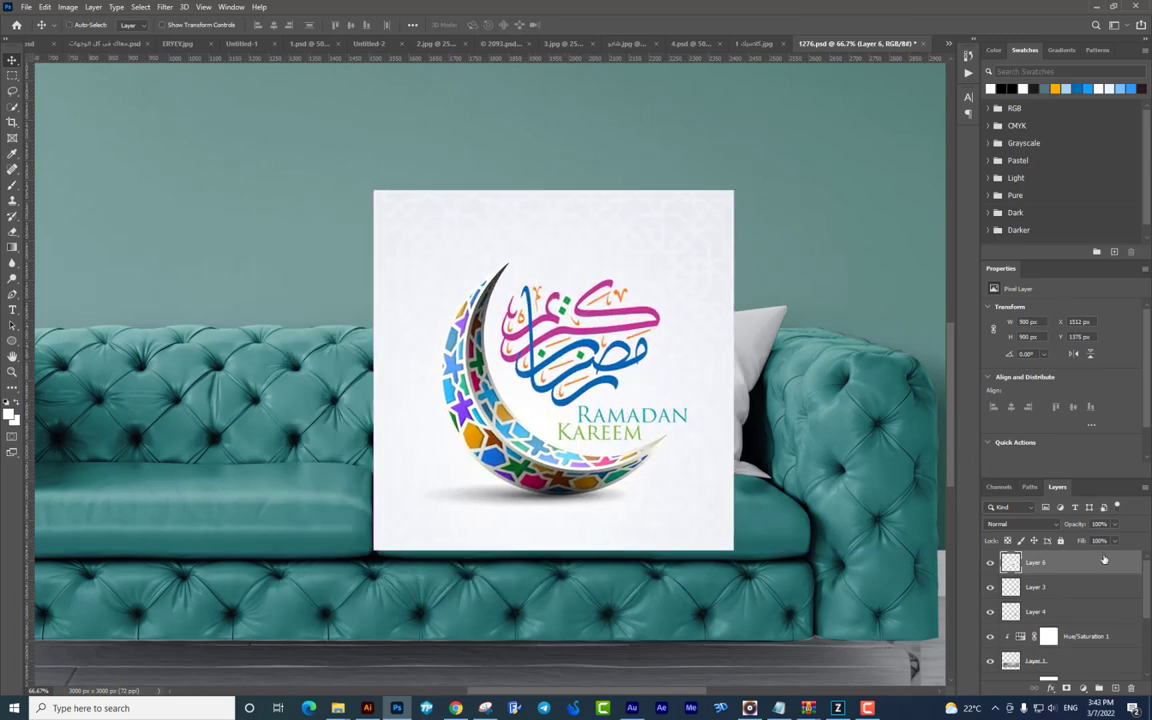
{"action": "right_click", "coordinate": [1043, 566]}
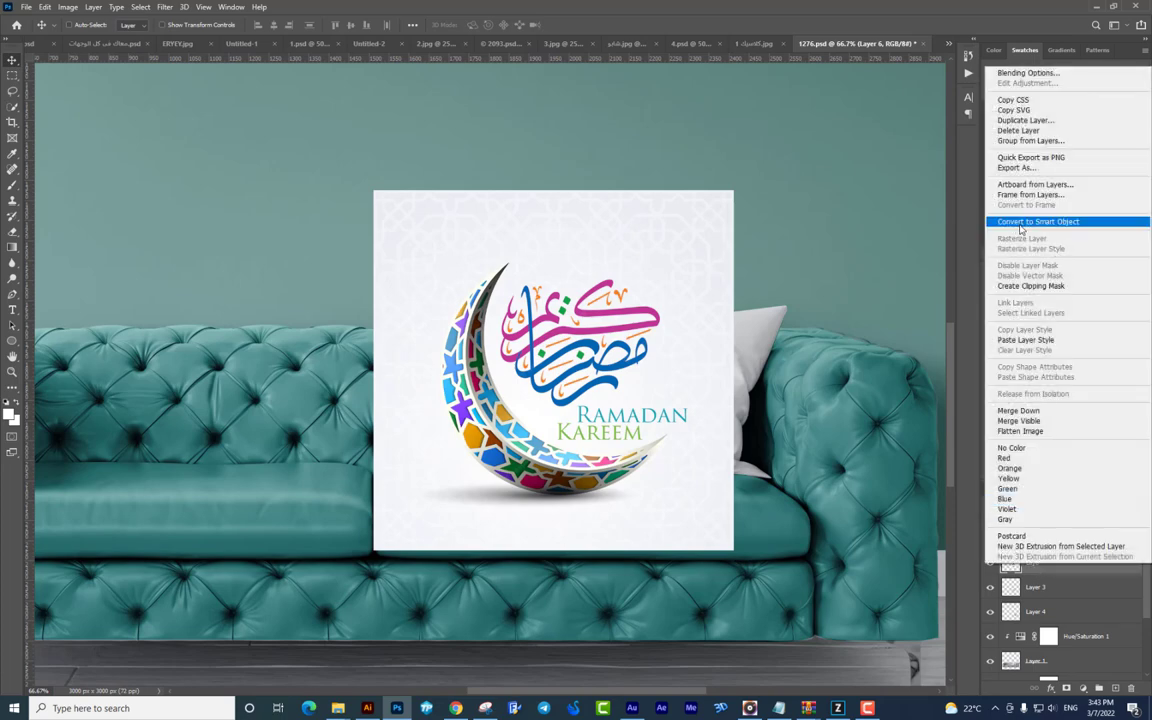
{"action": "left_click", "coordinate": [1028, 228]}
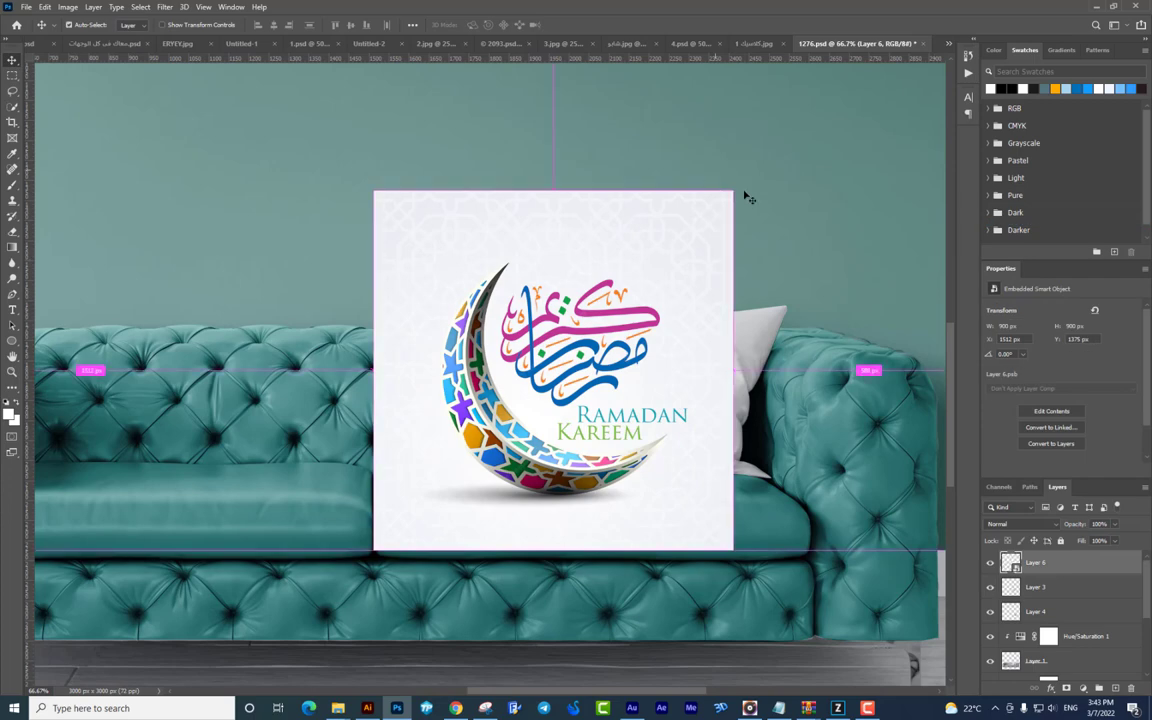
- Enlarge the Ramadan Kareem smart object to about 1042 px square
{"action": "key", "text": "ctrl+t"}
{"action": "left_click_drag", "start_coordinate": [733, 191], "coordinate": [808, 193]}
{"action": "key", "text": "Escape"}
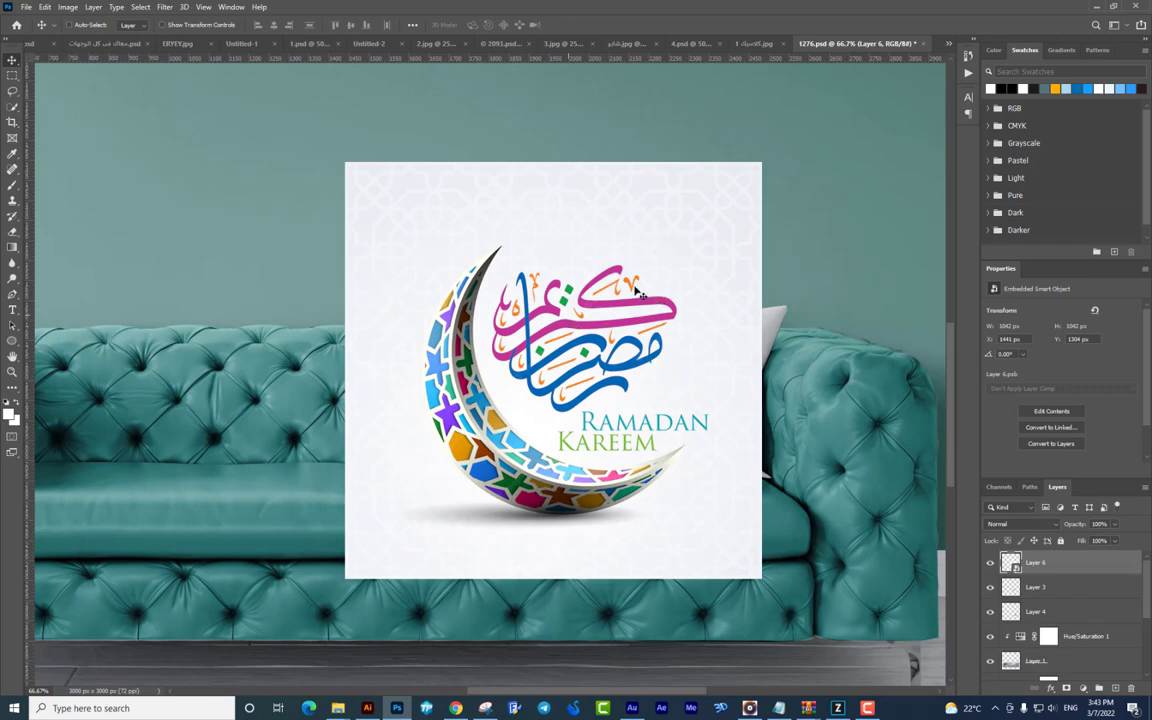
- Clip the Ramadan Kareem image to the front cushion's layer and shift it so the calligraphy lies over the cushion
{"action": "left_click_drag", "start_coordinate": [703, 244], "coordinate": [747, 252]}
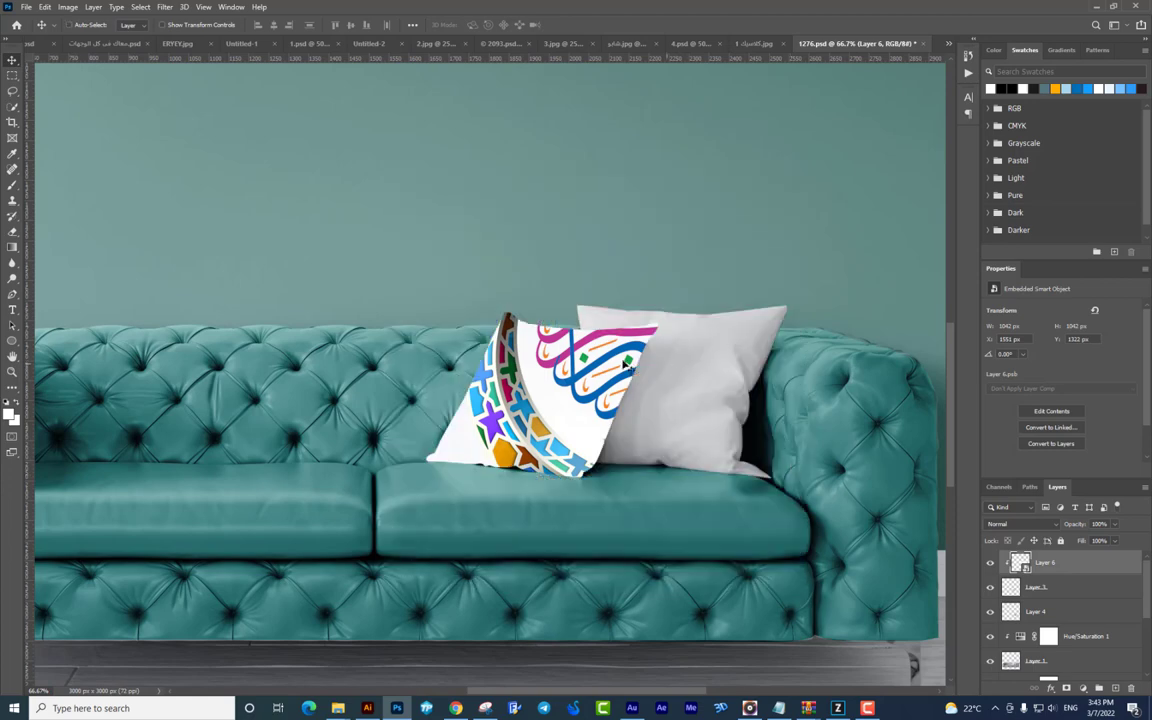
{"action": "mouse_move", "coordinate": [531, 341]}
{"action": "left_mouse_down"}
{"action": "mouse_move", "coordinate": [597, 380]}
{"action": "mouse_move", "coordinate": [571, 419]}
{"action": "mouse_move", "coordinate": [550, 343]}
{"action": "left_mouse_up"}
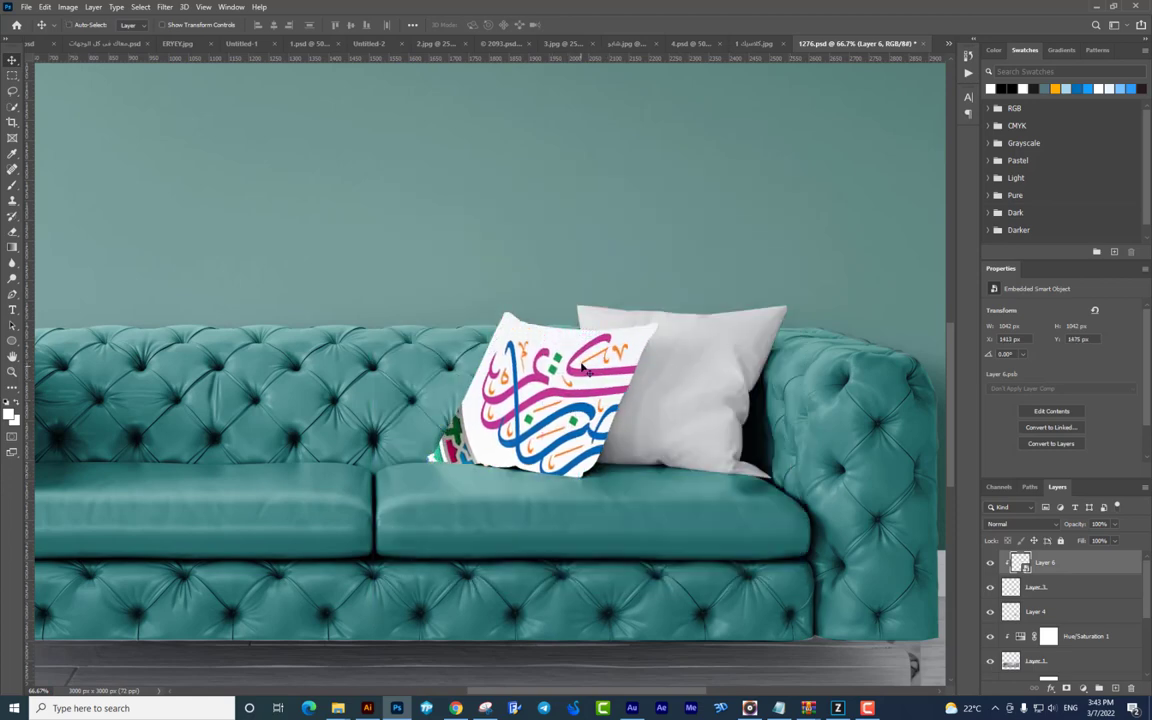
{"action": "key", "text": "ctrl+t"}
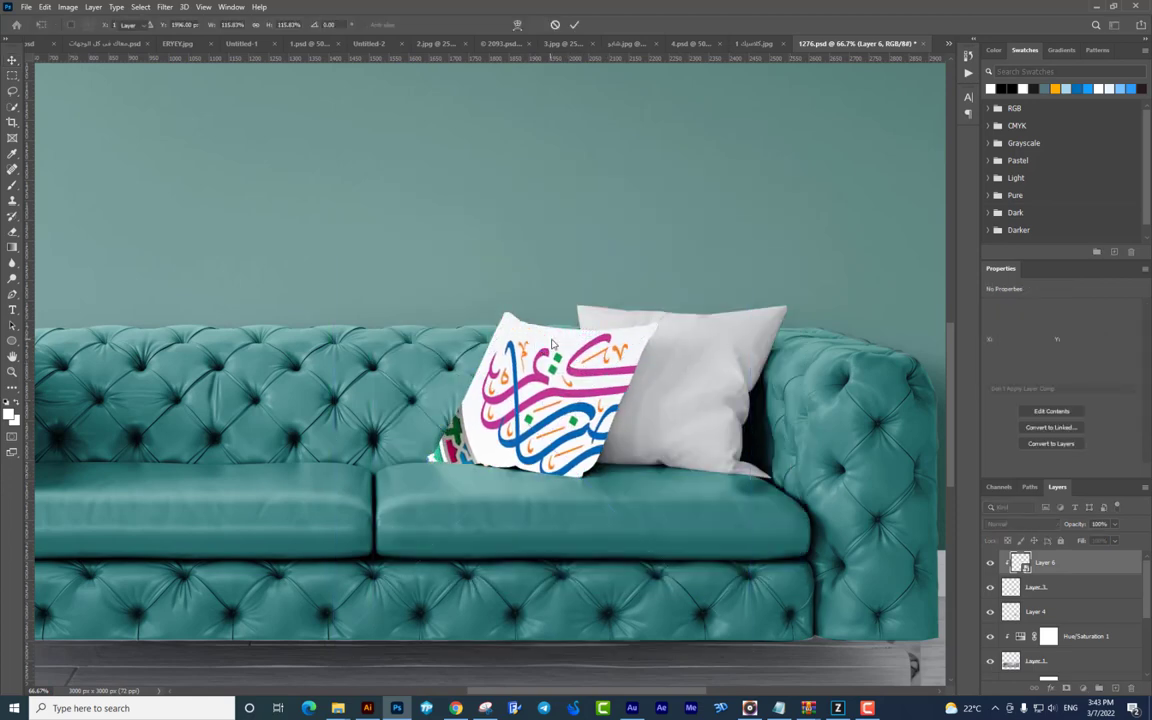
{"action": "key", "text": "Return"}
{"action": "key", "text": "ctrl"}
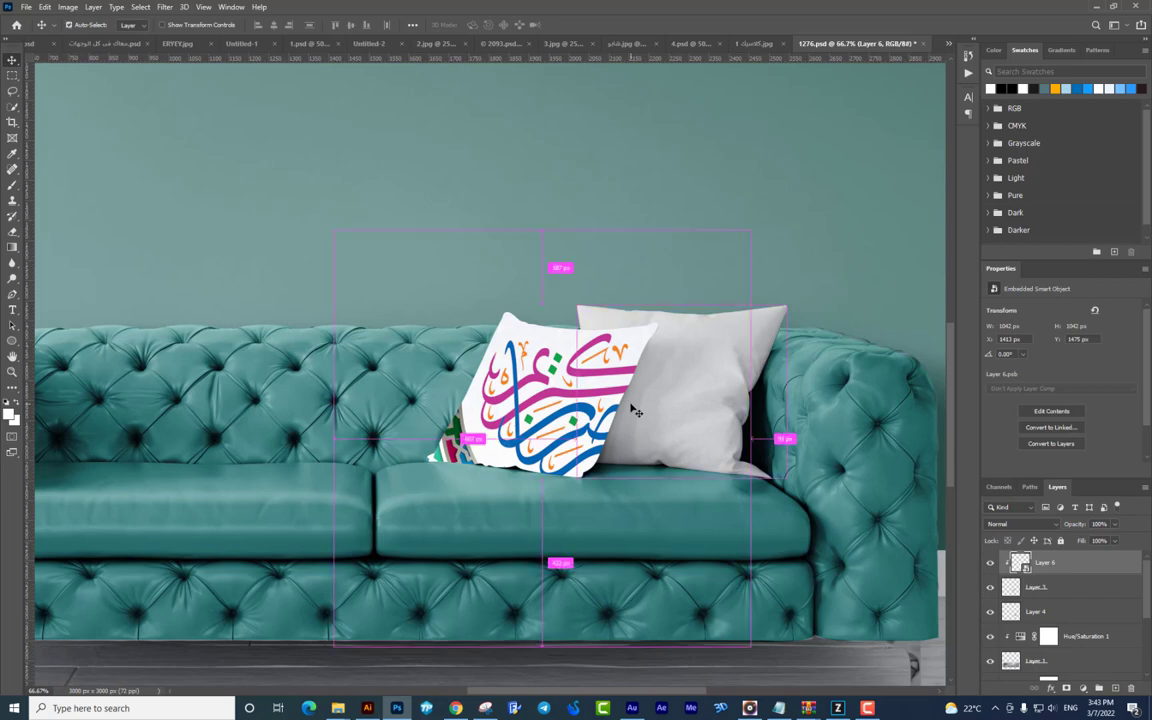
- Distort the clipped image so its four corners match the corners of the front cushion
{"action": "key", "text": "ctrl+t"}
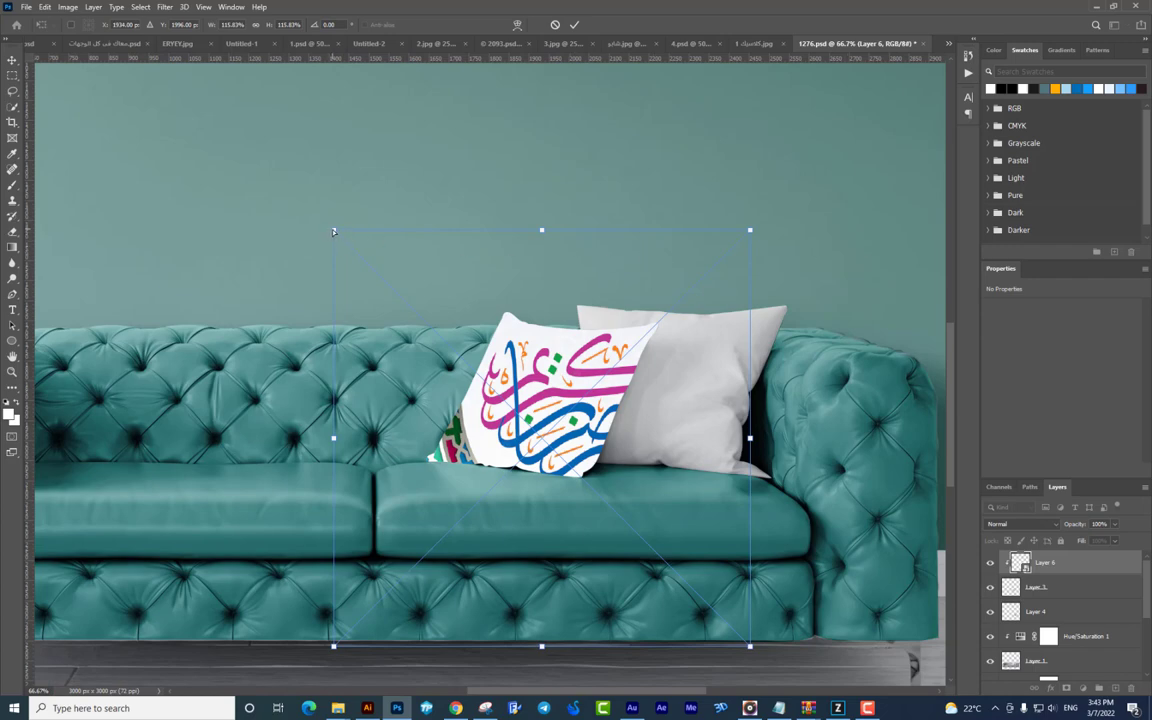
{"action": "left_click_drag", "start_coordinate": [334, 232], "coordinate": [504, 313]}
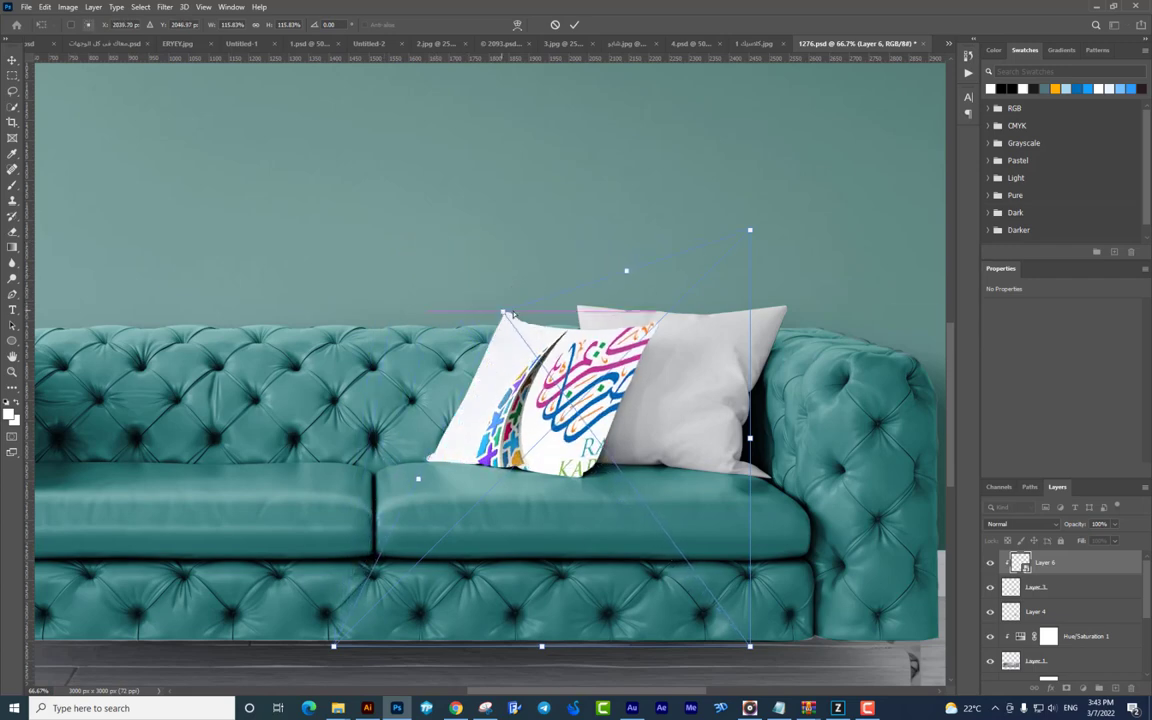
{"action": "left_click_drag", "start_coordinate": [749, 232], "coordinate": [658, 327]}
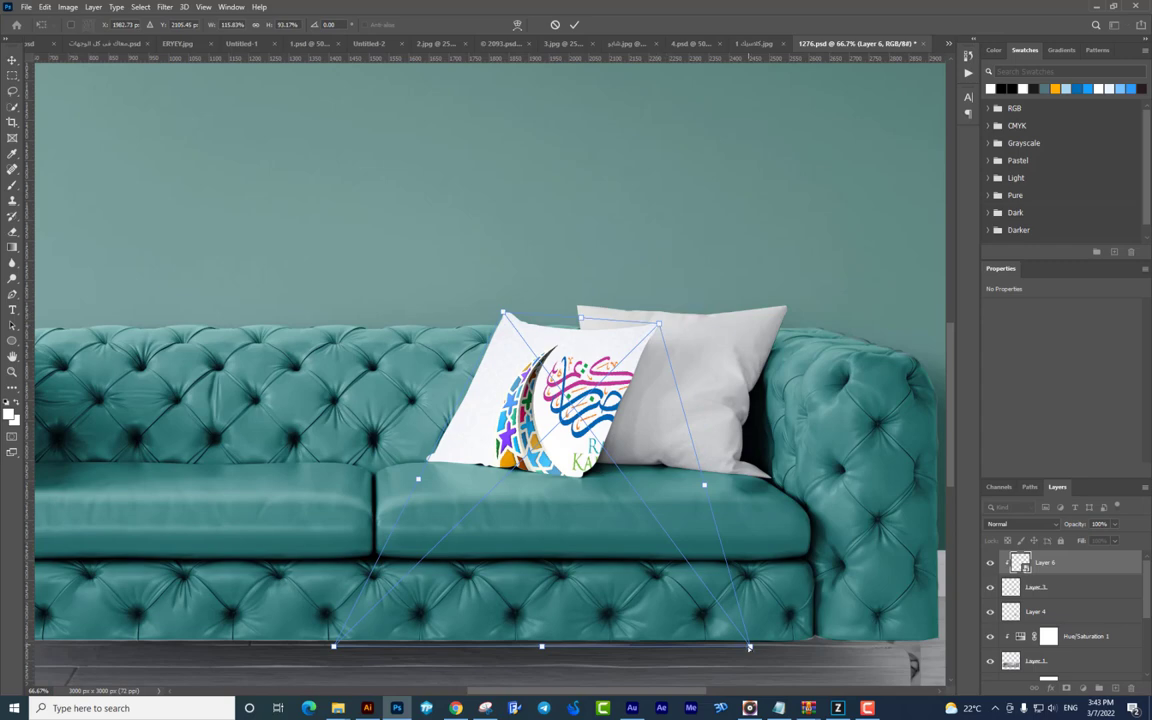
{"action": "left_click_drag", "start_coordinate": [749, 646], "coordinate": [589, 478]}
{"action": "left_click_drag", "start_coordinate": [334, 647], "coordinate": [425, 461]}
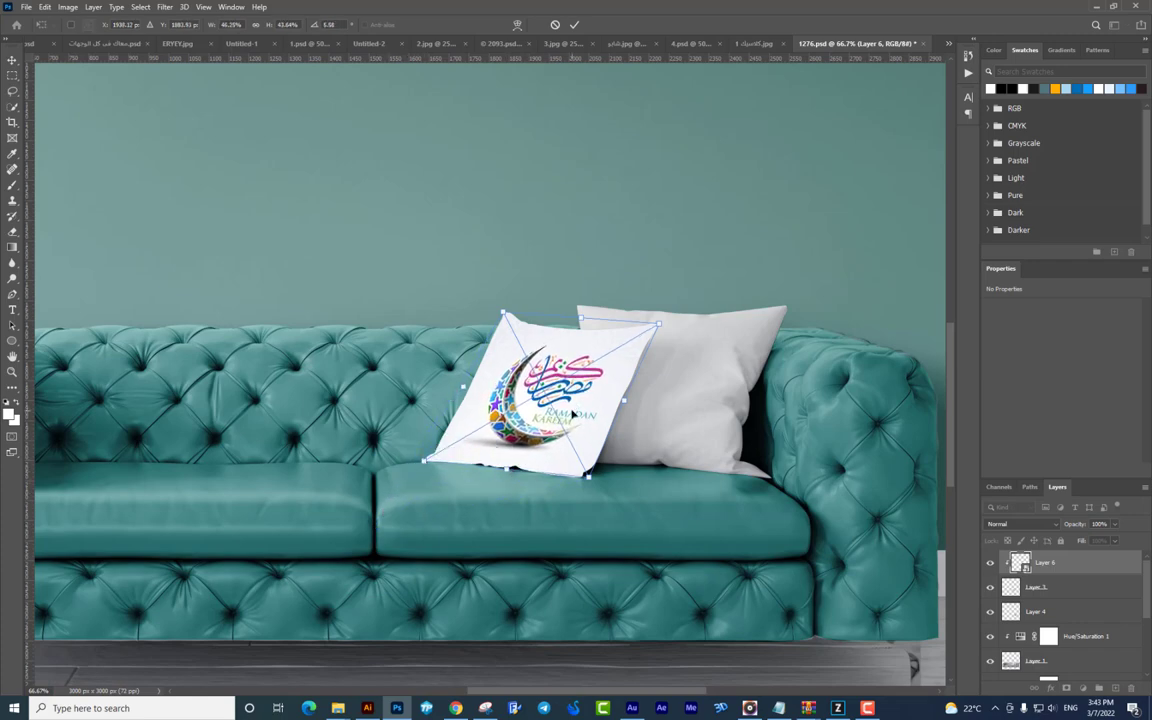
- Stretch the distorted image's bottom, right and left edges slightly past the cushion's outline and apply the transform
{"action": "left_click_drag", "start_coordinate": [511, 474], "coordinate": [510, 478]}
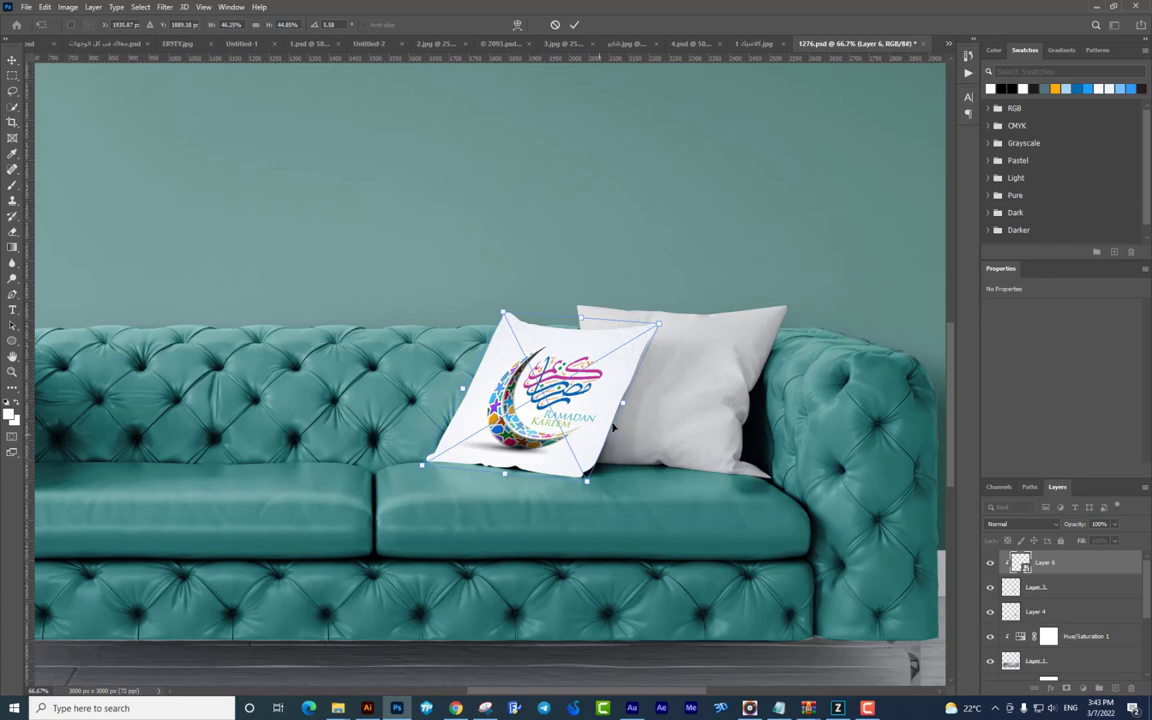
{"action": "left_click_drag", "start_coordinate": [622, 406], "coordinate": [627, 403]}
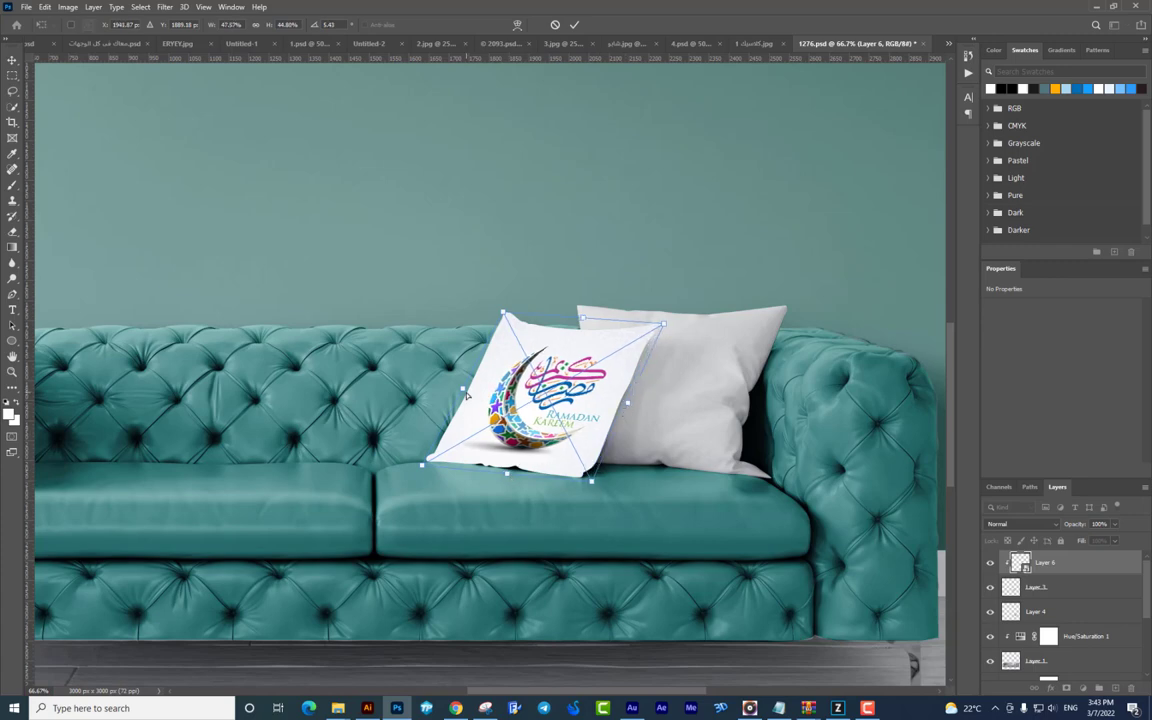
{"action": "left_click_drag", "start_coordinate": [466, 396], "coordinate": [462, 396]}
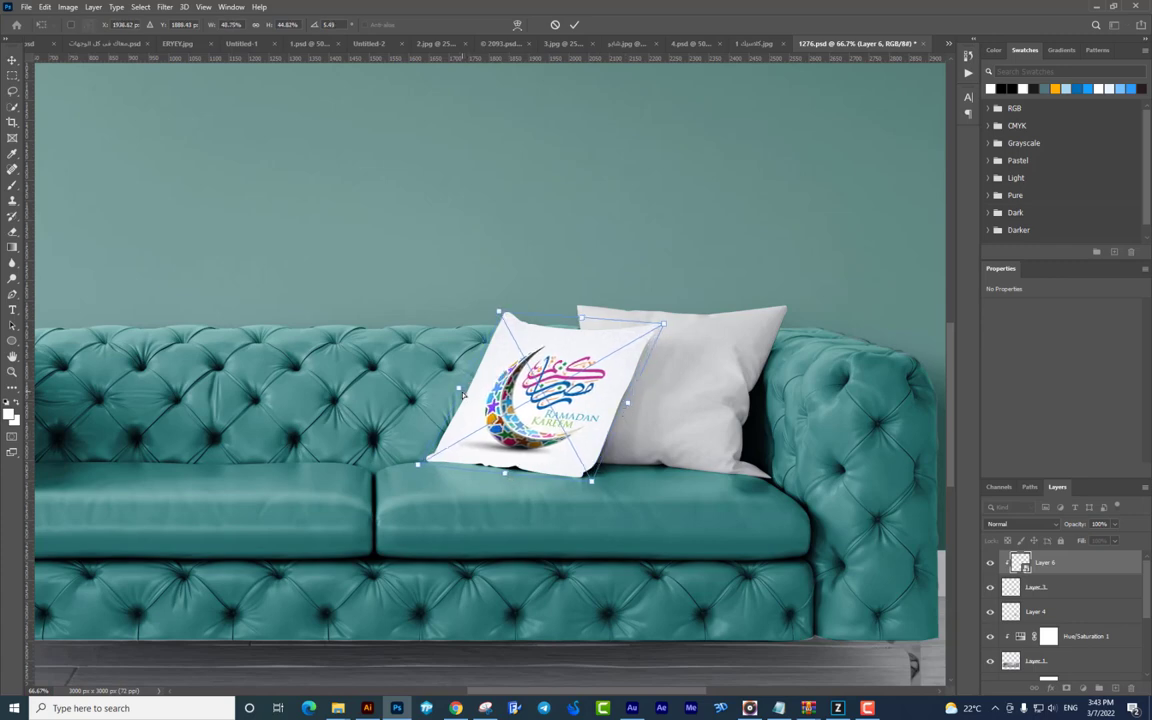
{"action": "key", "text": "Return"}
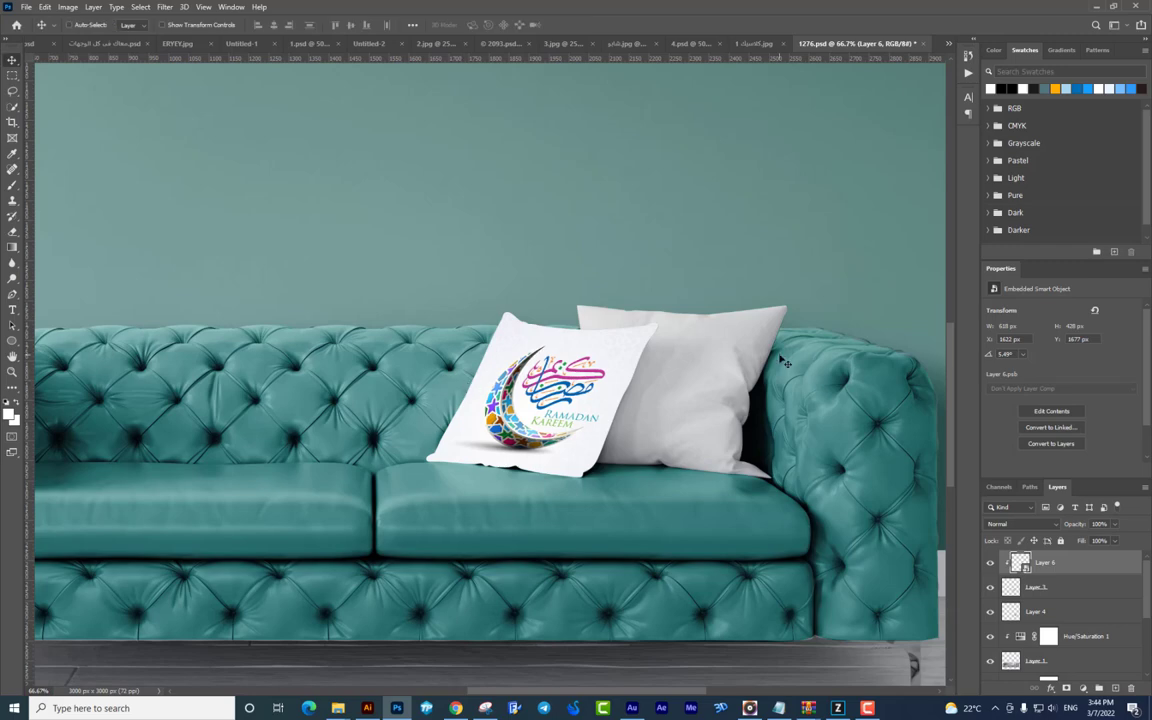
- Set the clipped image's blend mode to Multiply and compare the cushion with the image hidden and shown
{"action": "left_click", "coordinate": [1008, 525]}
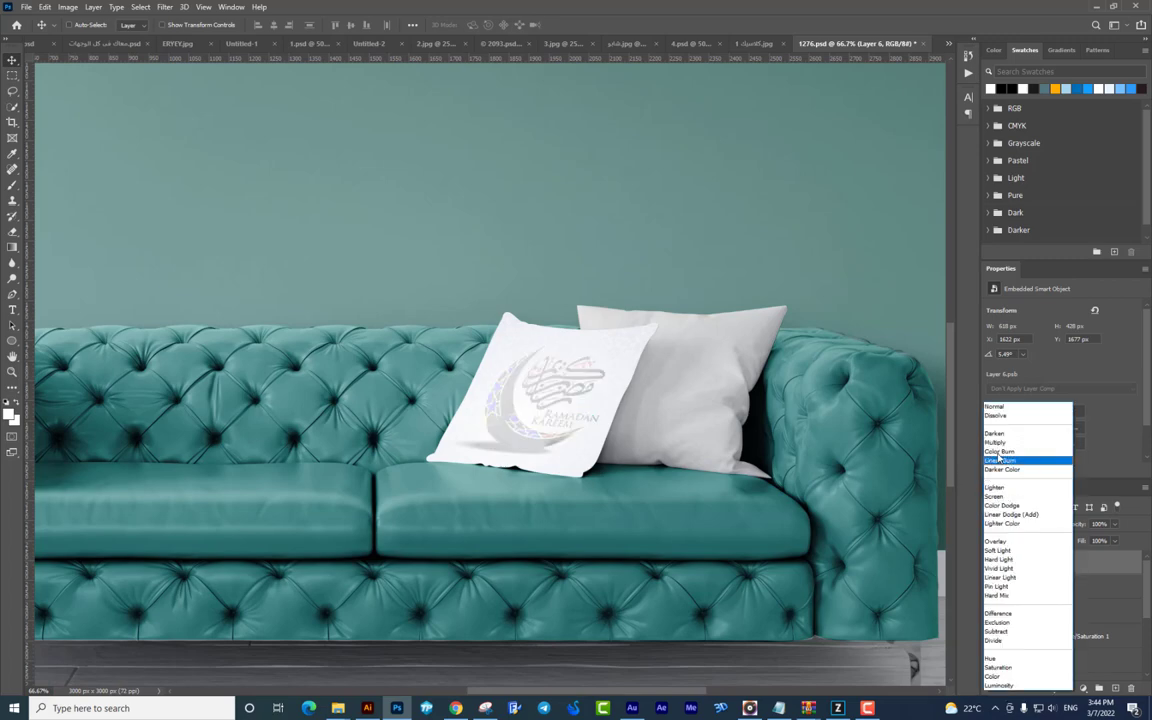
{"action": "left_click", "coordinate": [1000, 450]}
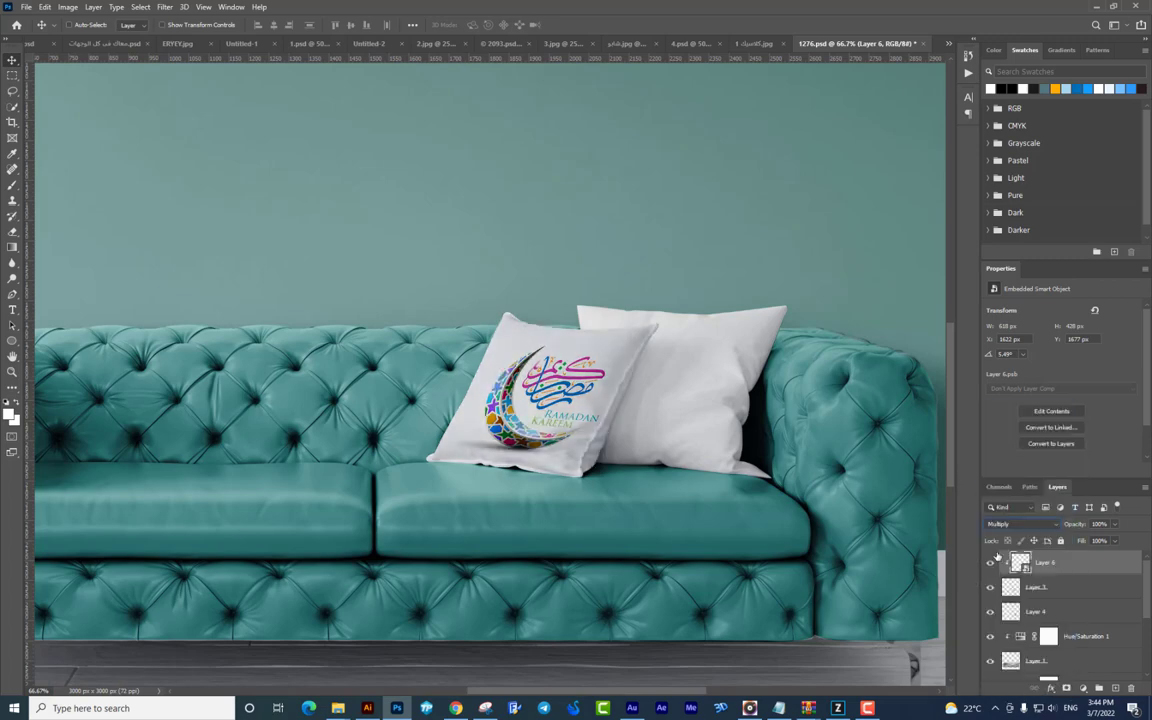
{"action": "left_click", "coordinate": [990, 563]}
{"action": "left_click", "coordinate": [990, 563]}
{"action": "left_click", "coordinate": [990, 563]}
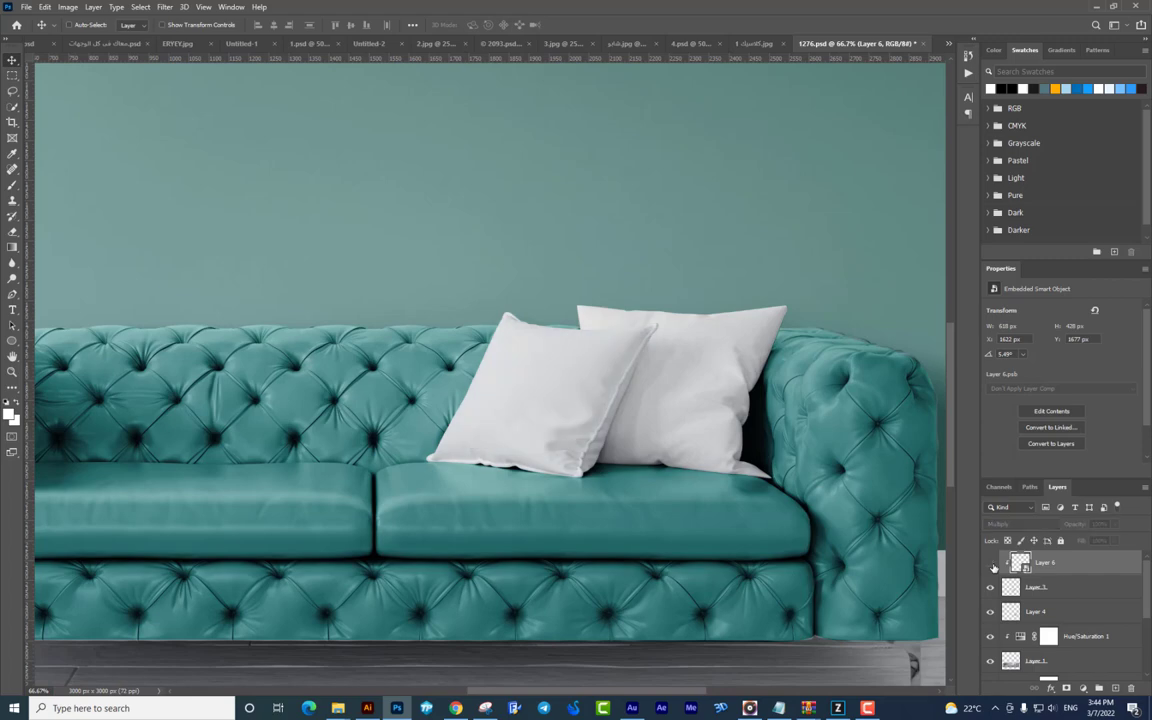
{"action": "left_click", "coordinate": [990, 563]}
{"action": "left_click", "coordinate": [990, 563]}
{"action": "left_click", "coordinate": [990, 563]}
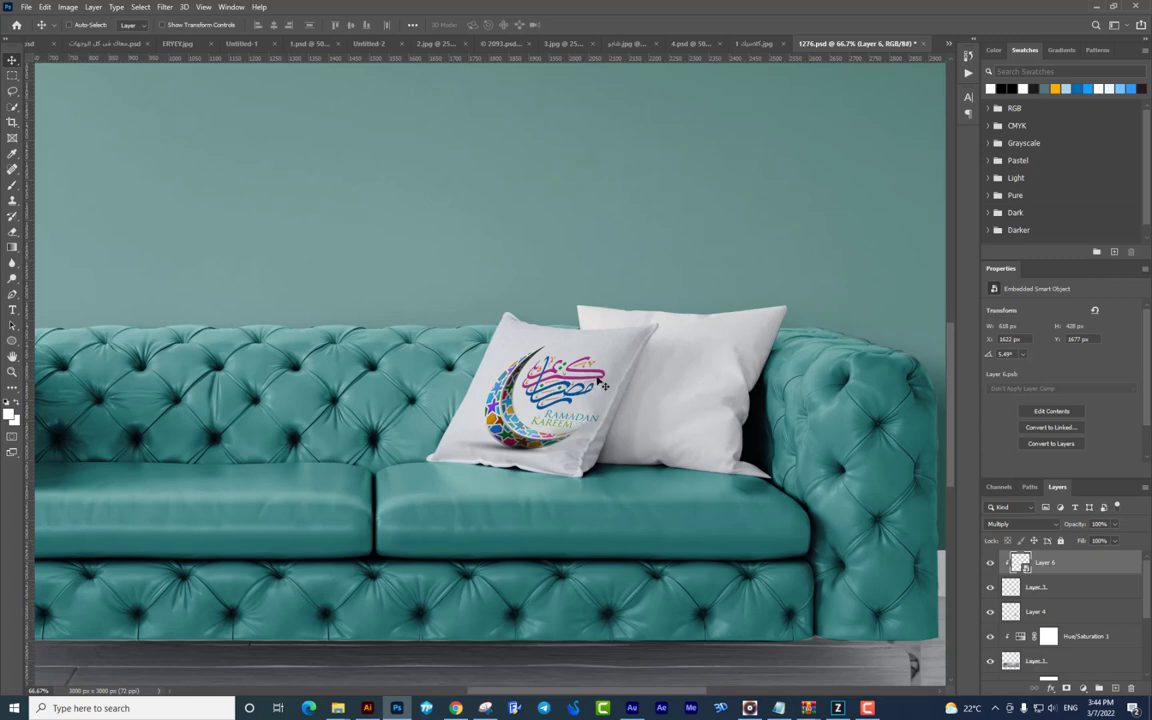
- Warp the Ramadan Kareem design on the front cushion slightly so it follows the fabric's curvature, and apply the transform
{"action": "key", "text": "ctrl+t"}
{"action": "right_click", "coordinate": [589, 371]}
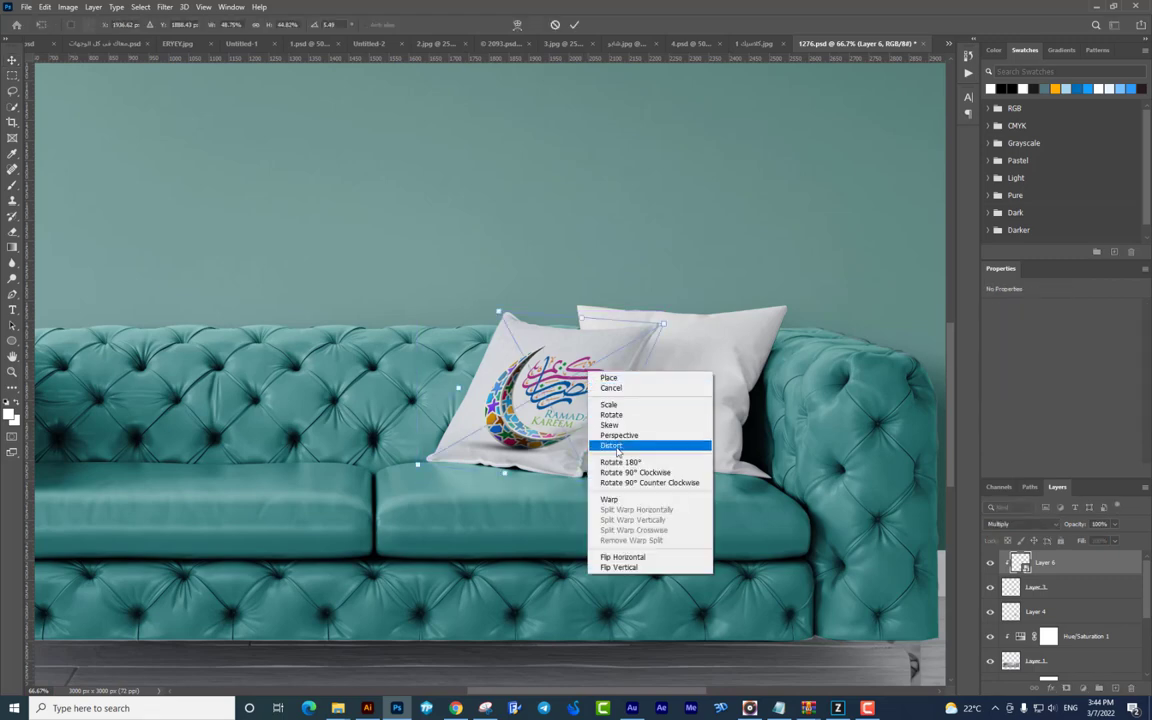
{"action": "left_click", "coordinate": [610, 499]}
{"action": "left_click_drag", "start_coordinate": [561, 424], "coordinate": [530, 369]}
{"action": "left_click_drag", "start_coordinate": [480, 400], "coordinate": [487, 409]}
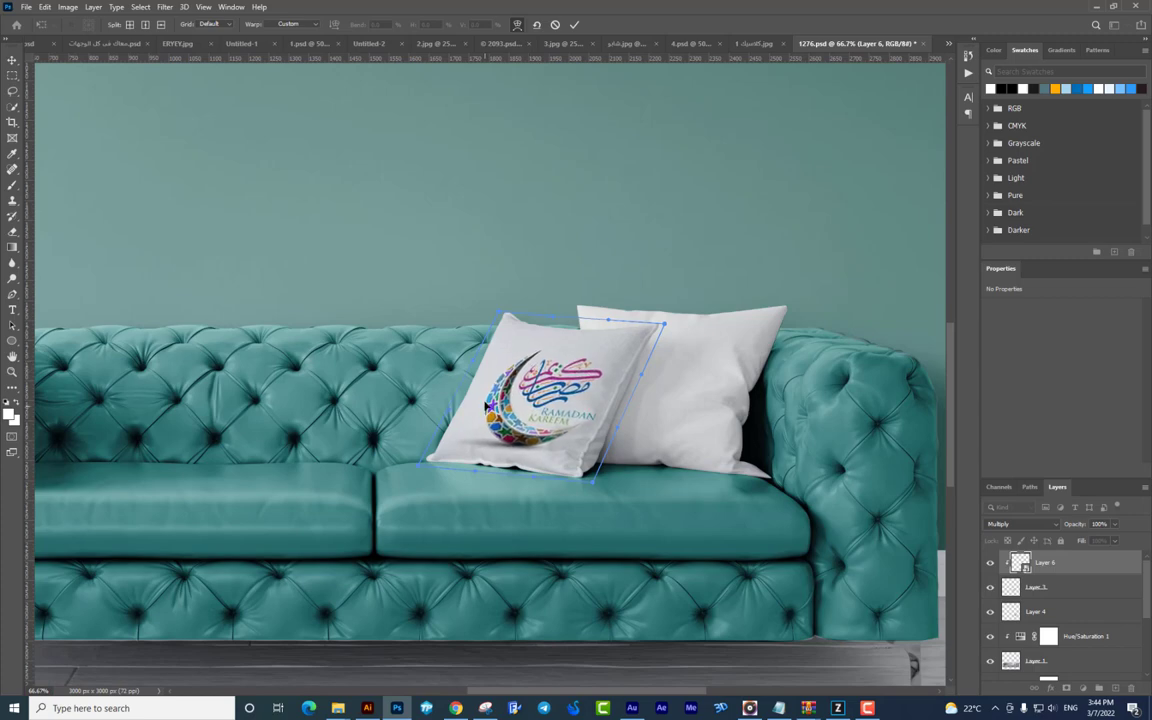
{"action": "key", "text": "Return"}
{"action": "key", "text": "ctrl+minus"}
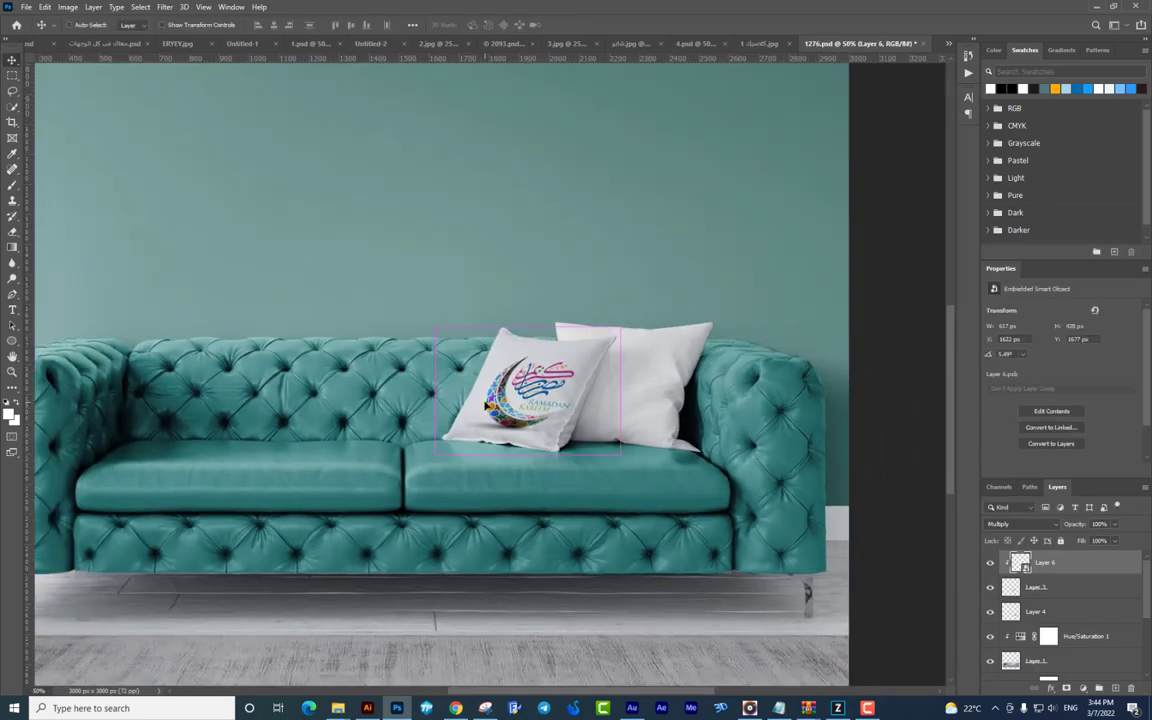
{"action": "key", "text": "ctrl+plus"}
{"action": "key", "text": "ctrl+minus"}
- Select the back cushion's layer, Layer 4, as the place for a second design
{"action": "right_click", "coordinate": [607, 358]}
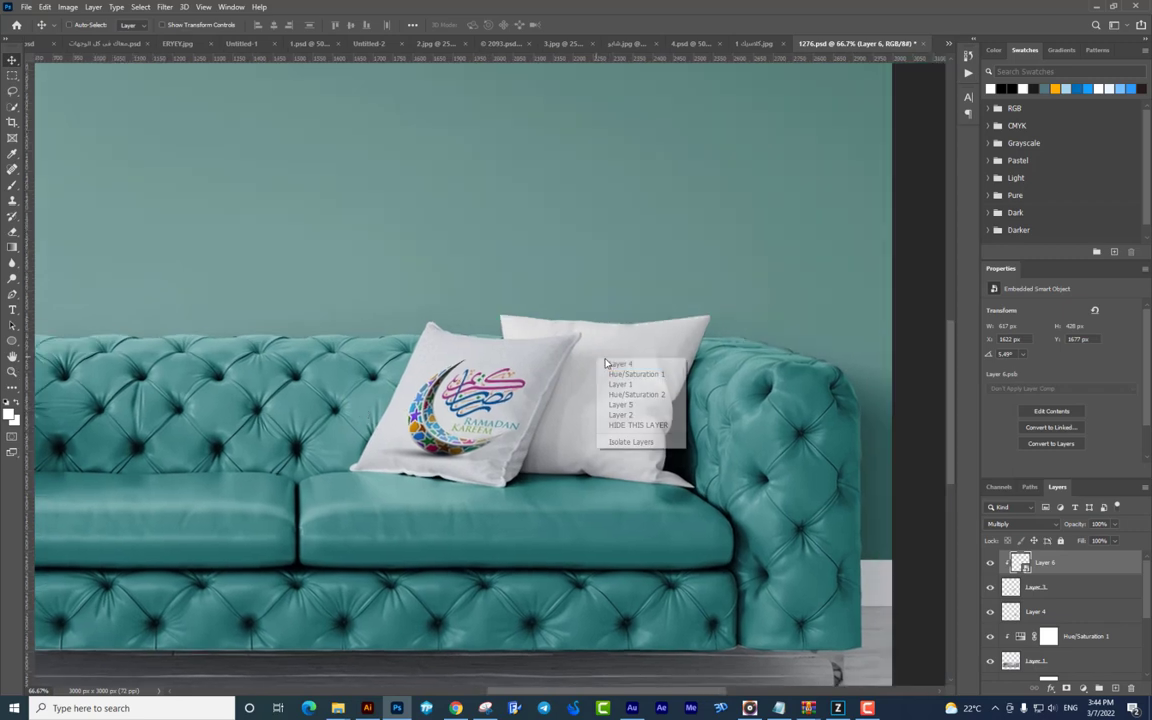
{"action": "left_click", "coordinate": [617, 362]}
{"action": "key", "text": "ctrl+plus"}
{"action": "left_click_drag", "start_coordinate": [620, 365], "coordinate": [571, 396]}
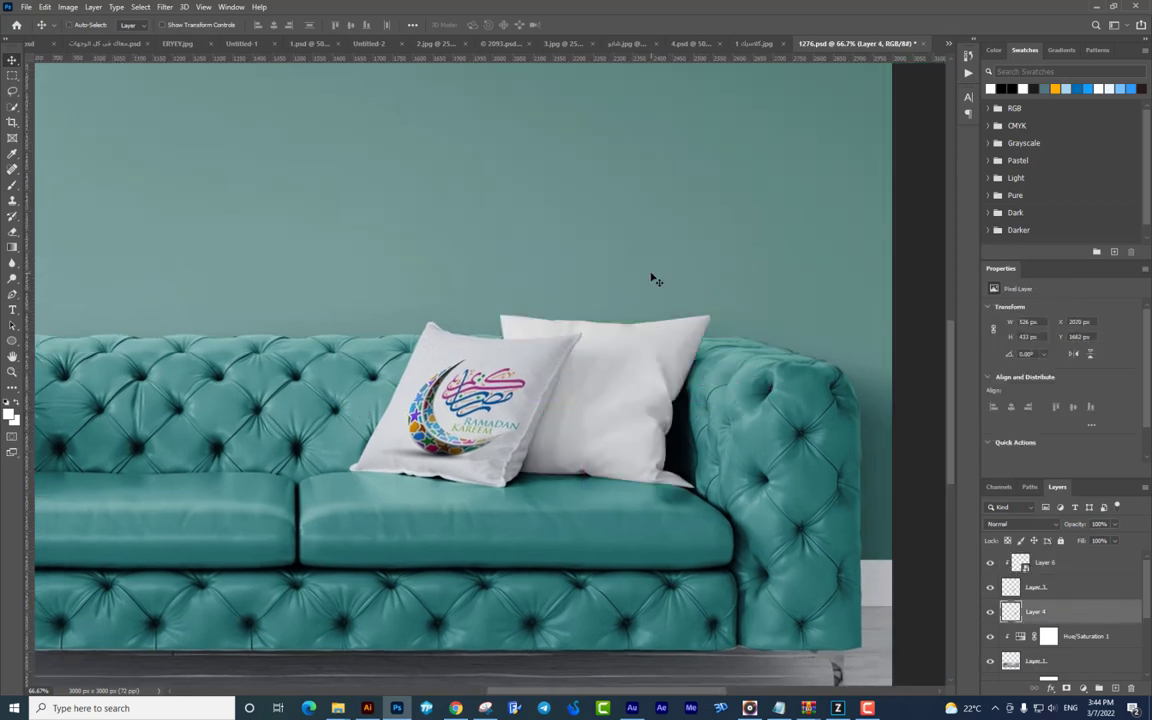
- Switch to Freepik in Chrome, close the open preview and look through the second page of "pattern ramadan" results
{"action": "key", "text": "alt+Tab"}
{"action": "left_click", "coordinate": [1018, 70]}
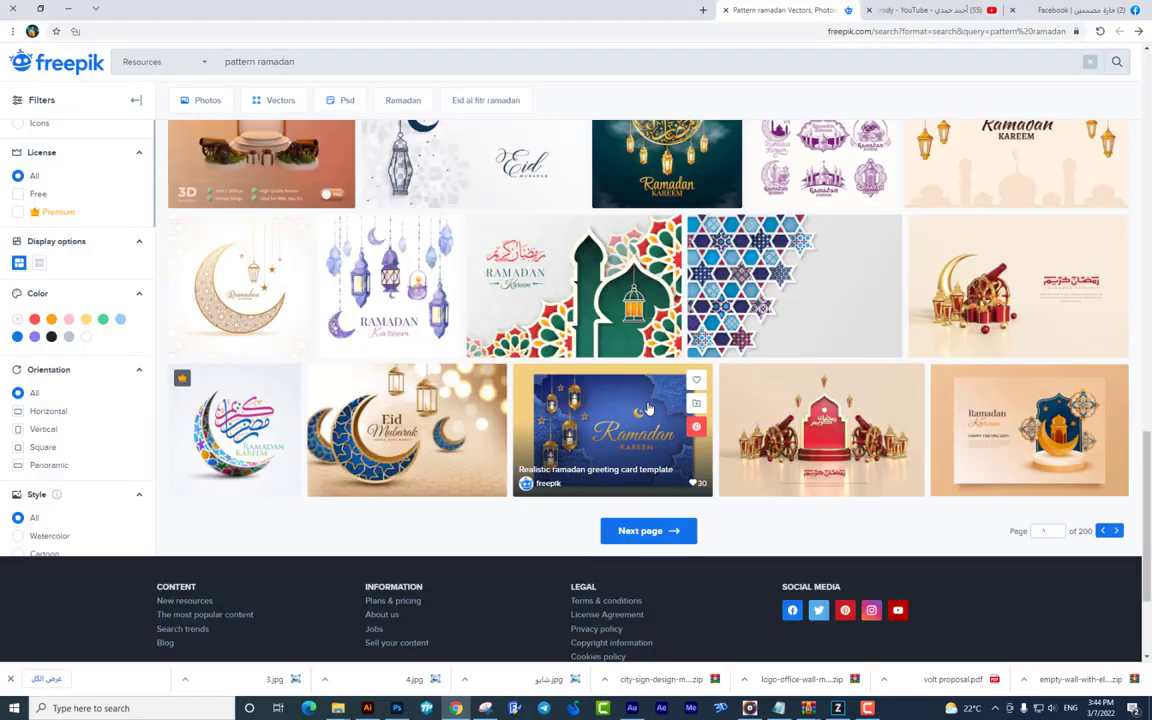
{"action": "scroll", "coordinate": [585, 368], "scroll_direction": "down", "scroll_amount": 1}
{"action": "left_click", "coordinate": [648, 470]}
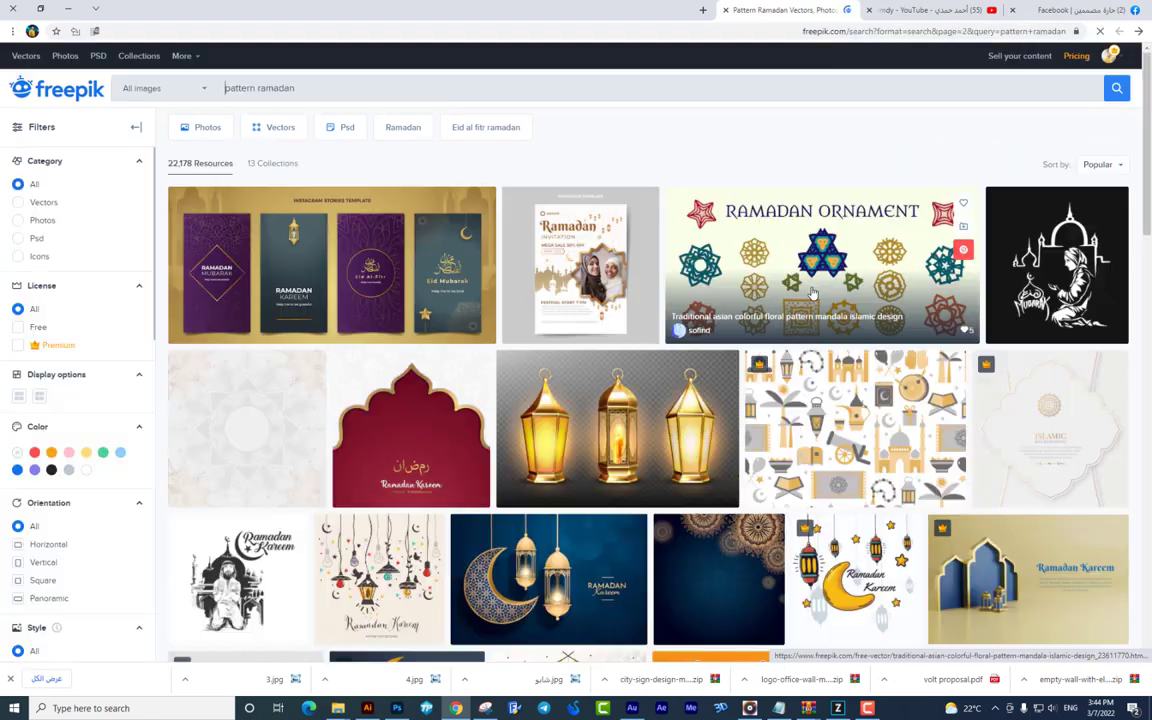
{"action": "scroll", "coordinate": [724, 316], "scroll_direction": "down", "scroll_amount": 3}
{"action": "scroll", "coordinate": [724, 316], "scroll_direction": "down", "scroll_amount": 5}
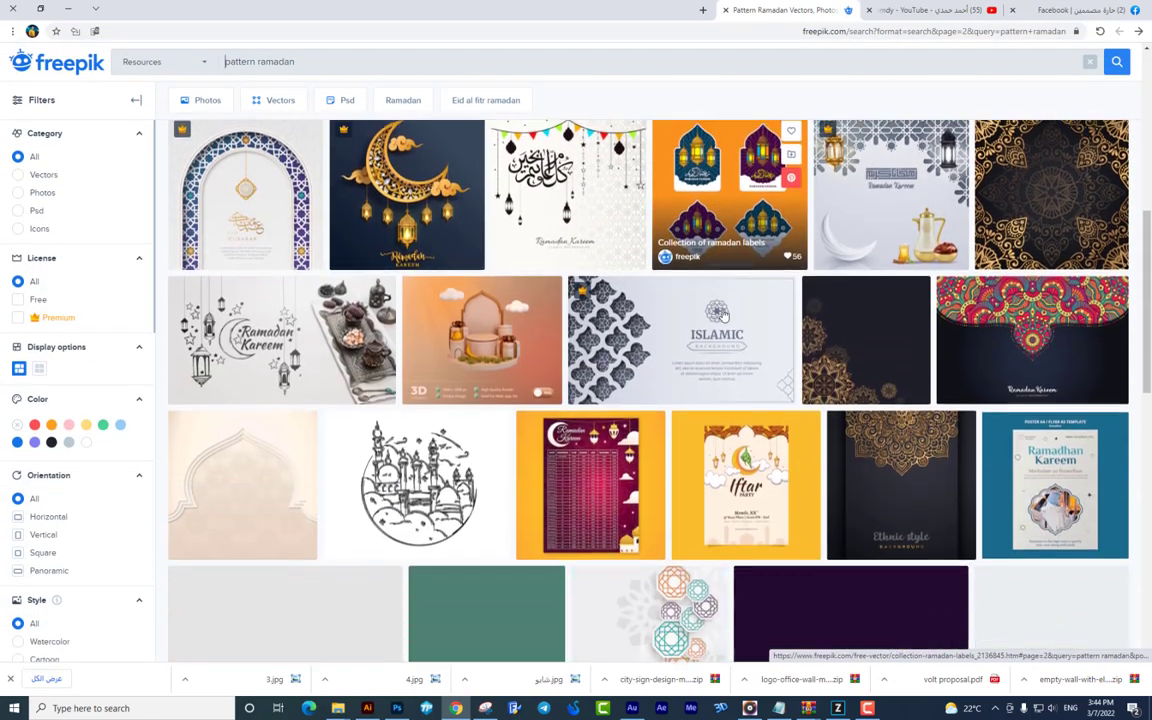
{"action": "scroll", "coordinate": [724, 316], "scroll_direction": "down", "scroll_amount": 1}
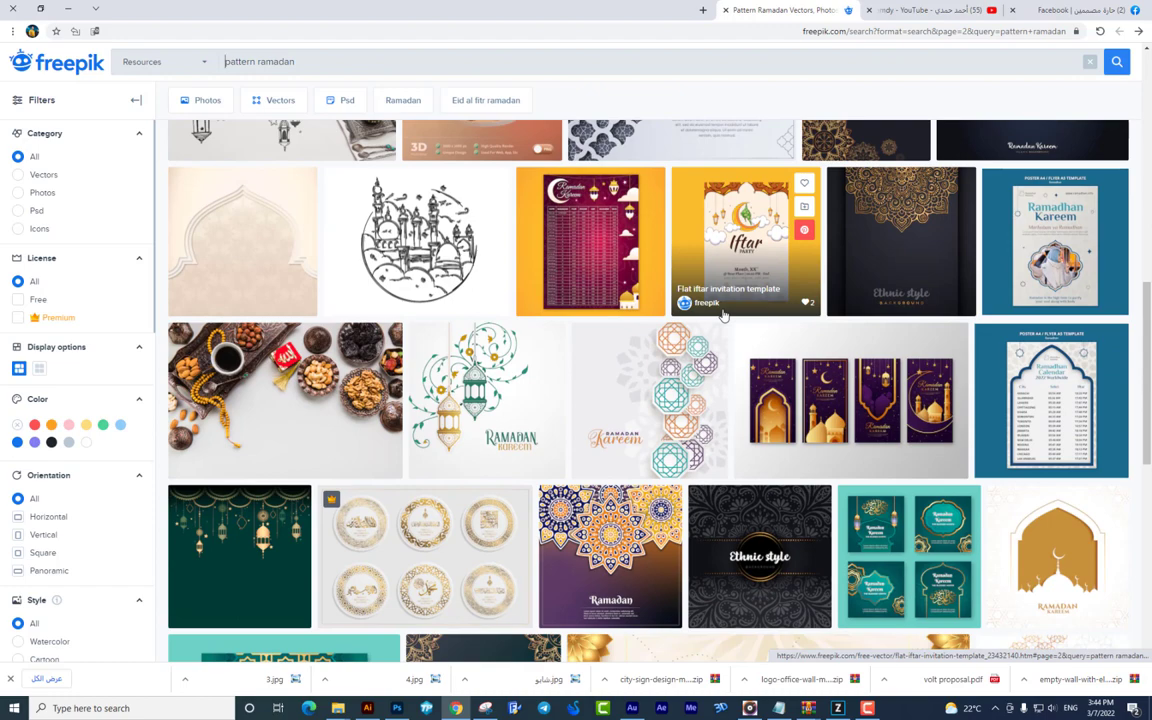
- Copy the Ramadan Kareem image with green and gold lanterns from Freepik and paste it into 1276.psd above the back cushion's layer
{"action": "left_click", "coordinate": [455, 365]}
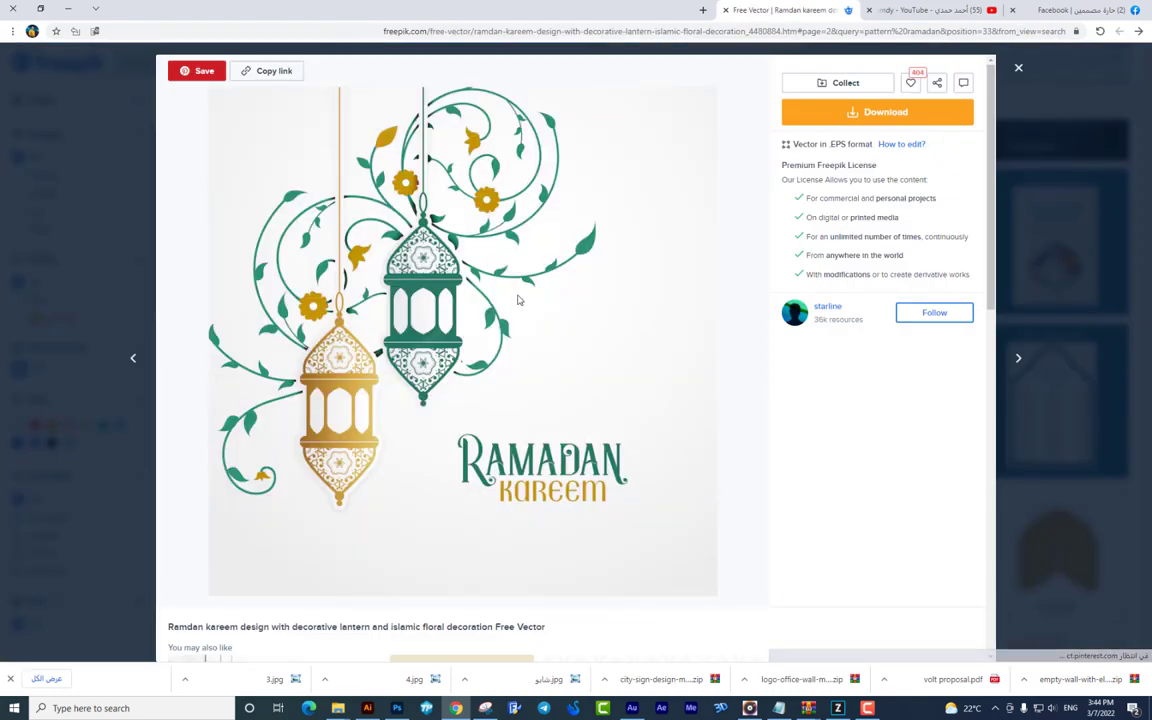
{"action": "right_click", "coordinate": [518, 300]}
{"action": "left_click", "coordinate": [456, 307]}
{"action": "key", "text": "alt+Tab"}
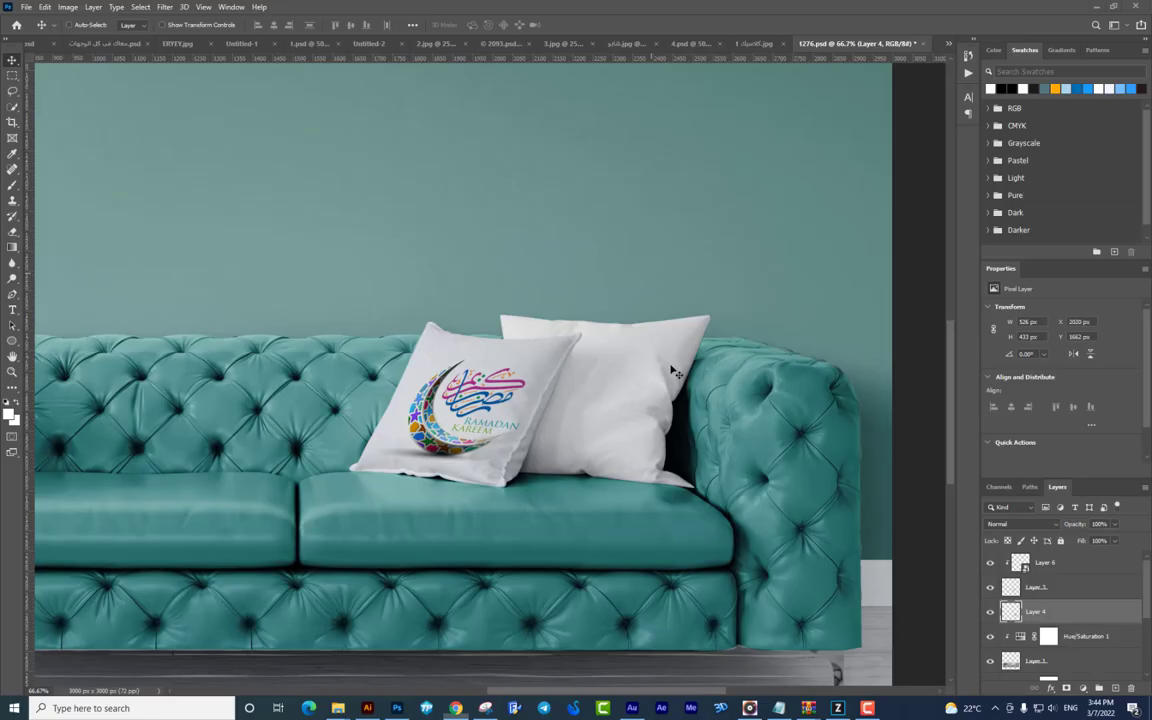
{"action": "key", "text": "ctrl+v"}
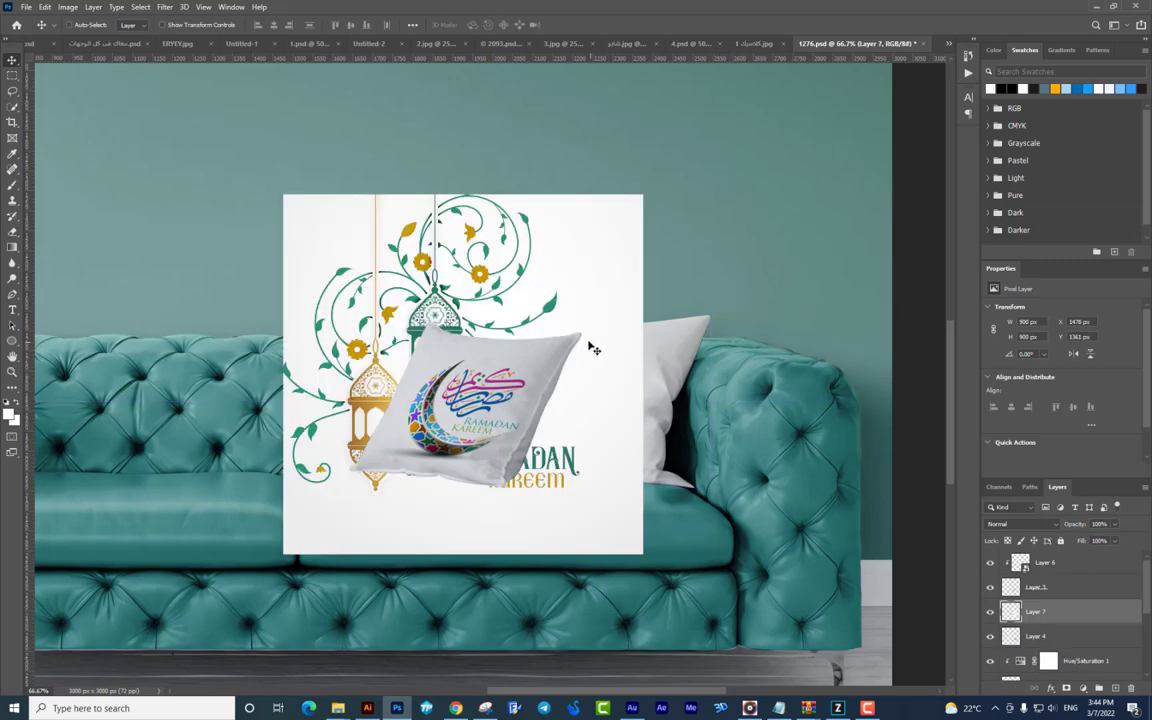
- Move the pasted lantern image over the back cushion and clip it to that cushion's layer
{"action": "left_click_drag", "start_coordinate": [597, 342], "coordinate": [748, 332]}
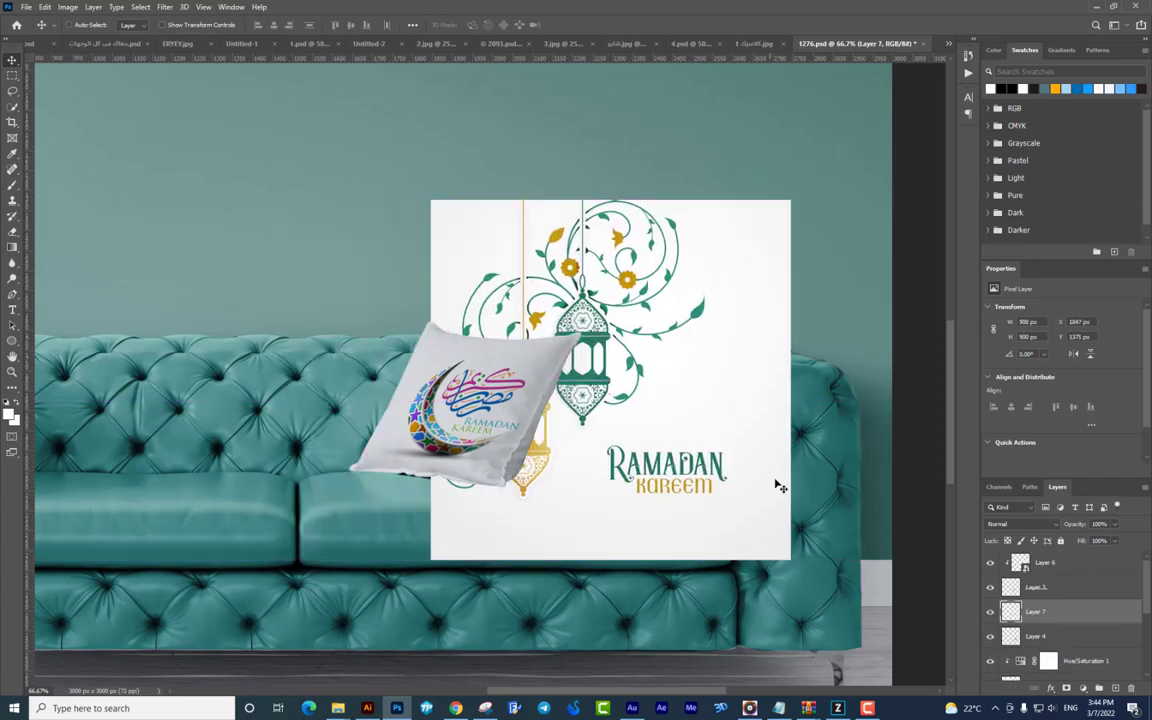
{"action": "left_click_drag", "start_coordinate": [780, 487], "coordinate": [733, 446]}
{"action": "left_click", "coordinate": [1044, 638]}
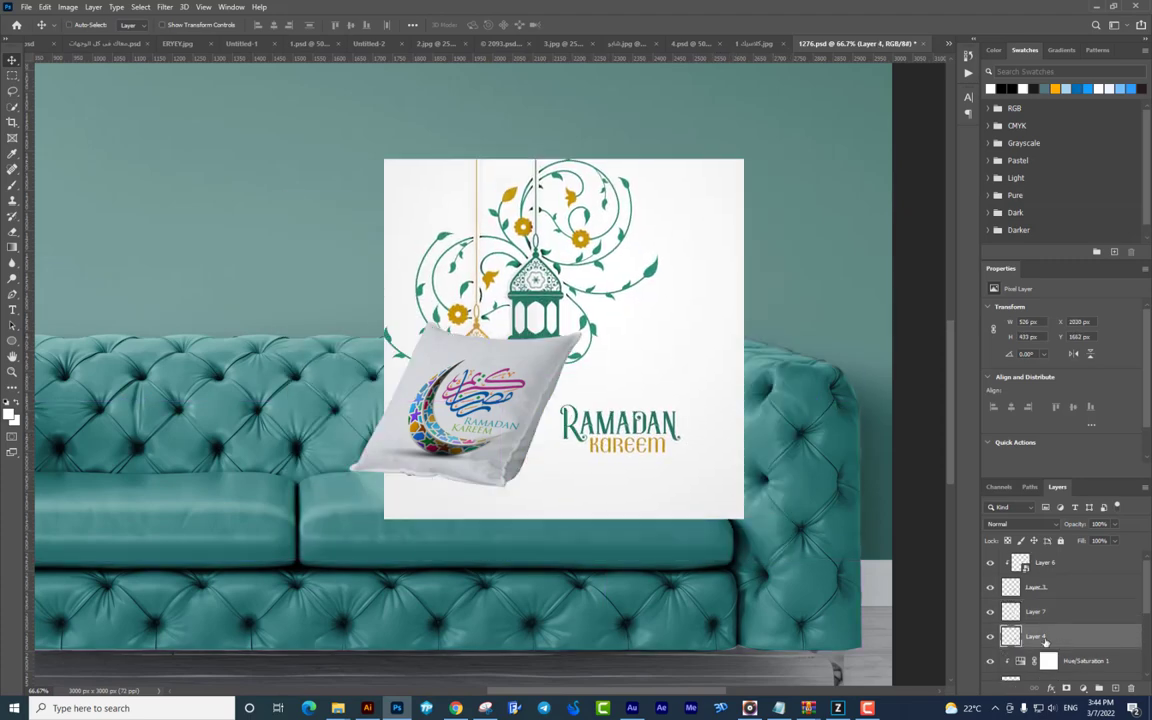
{"action": "left_click", "coordinate": [1040, 611]}
{"action": "left_click_drag", "start_coordinate": [508, 256], "coordinate": [549, 261]}
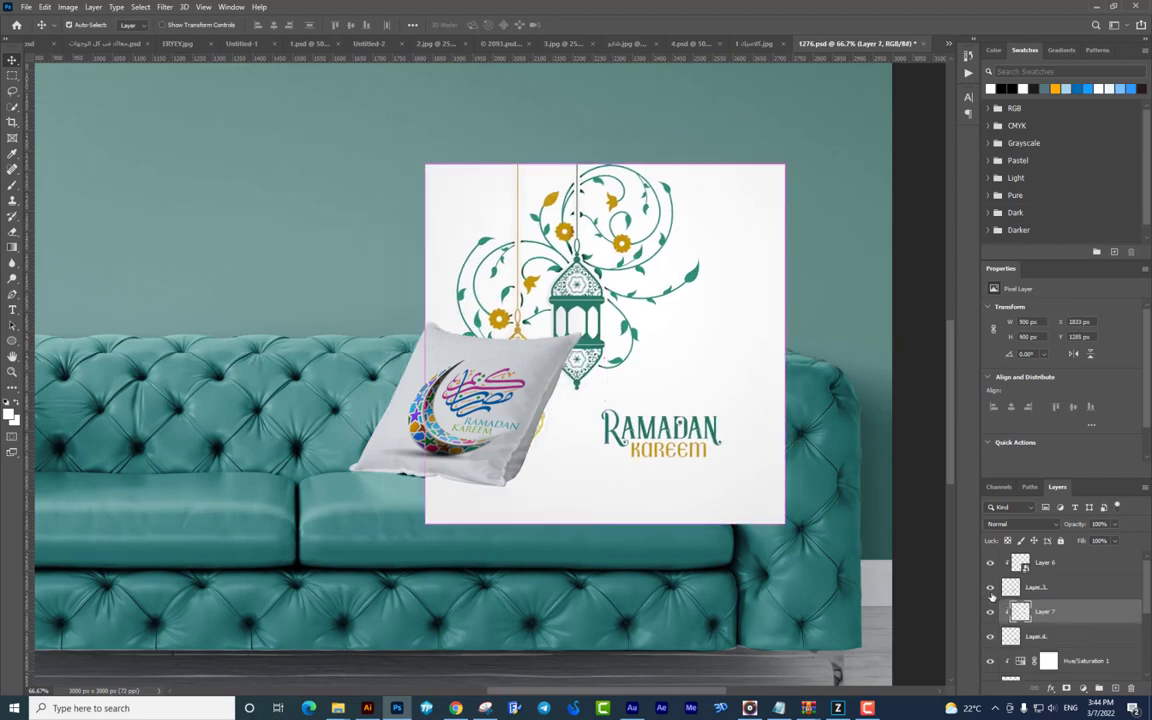
{"action": "key", "text": "ctrl+alt+g"}
- Convert the lantern image to a smart object and distort its four corners to match the back cushion's corners
{"action": "right_click", "coordinate": [986, 611]}
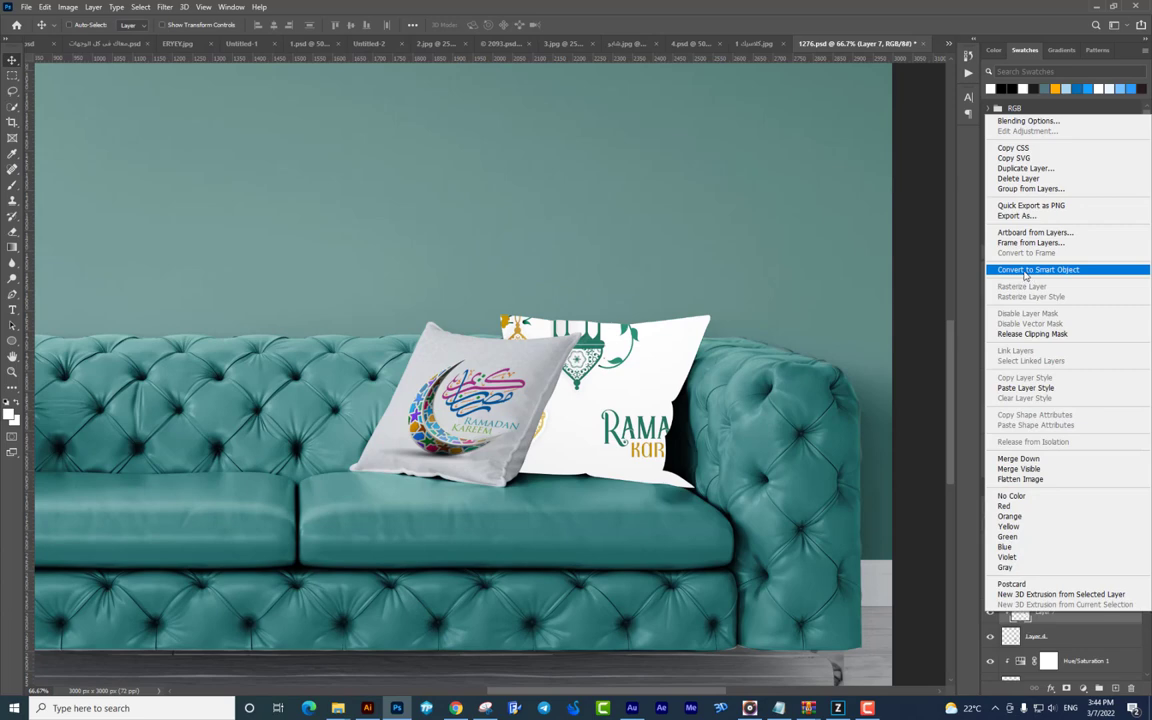
{"action": "left_click", "coordinate": [1024, 270]}
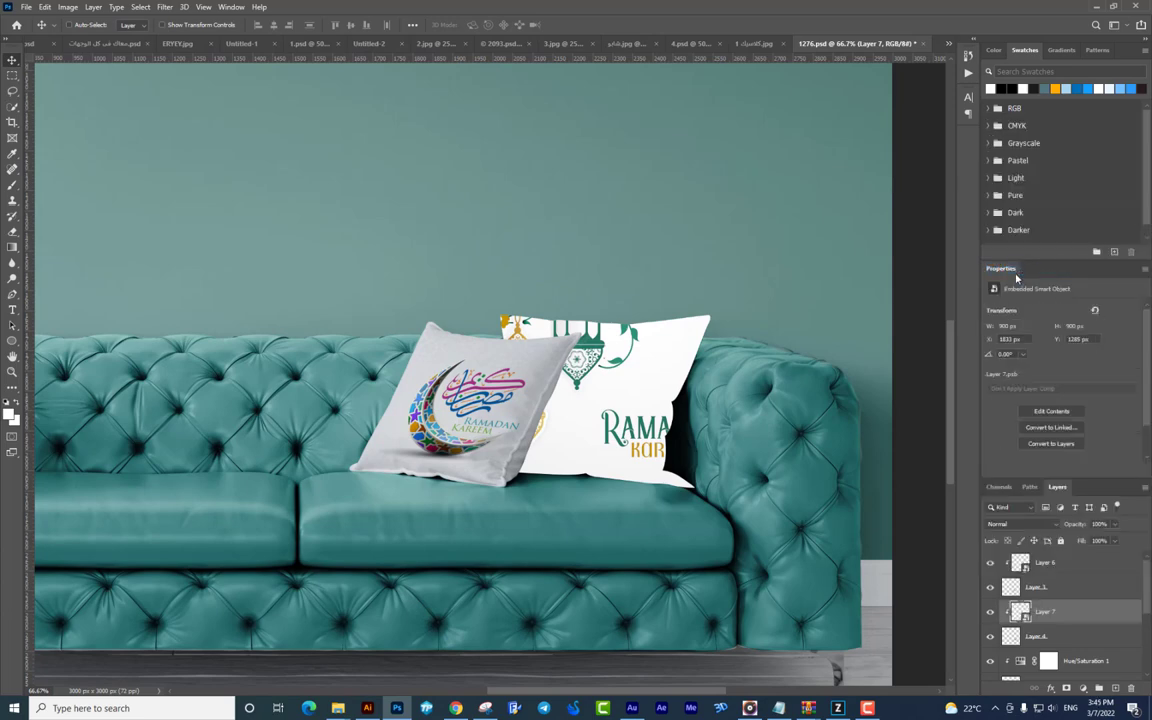
{"action": "key", "text": "ctrl+t"}
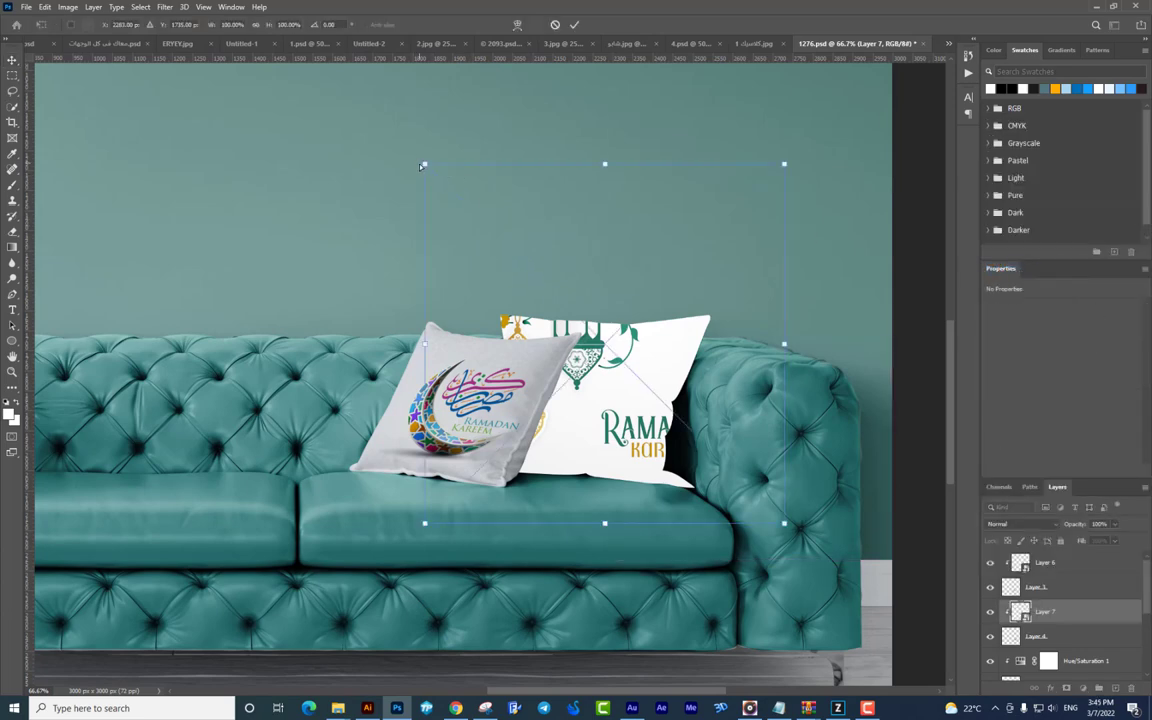
{"action": "left_click_drag", "start_coordinate": [425, 167], "coordinate": [500, 313]}
{"action": "left_click_drag", "start_coordinate": [784, 164], "coordinate": [716, 314]}
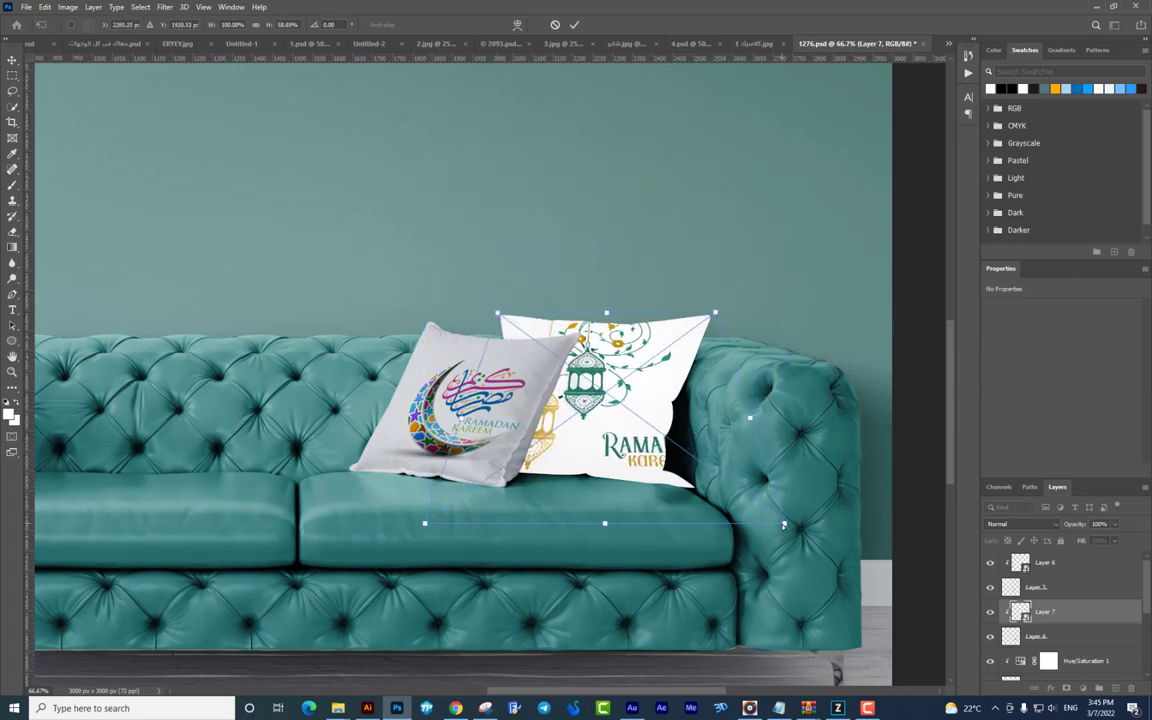
{"action": "left_click_drag", "start_coordinate": [784, 524], "coordinate": [699, 490]}
{"action": "left_click_drag", "start_coordinate": [425, 523], "coordinate": [486, 469]}
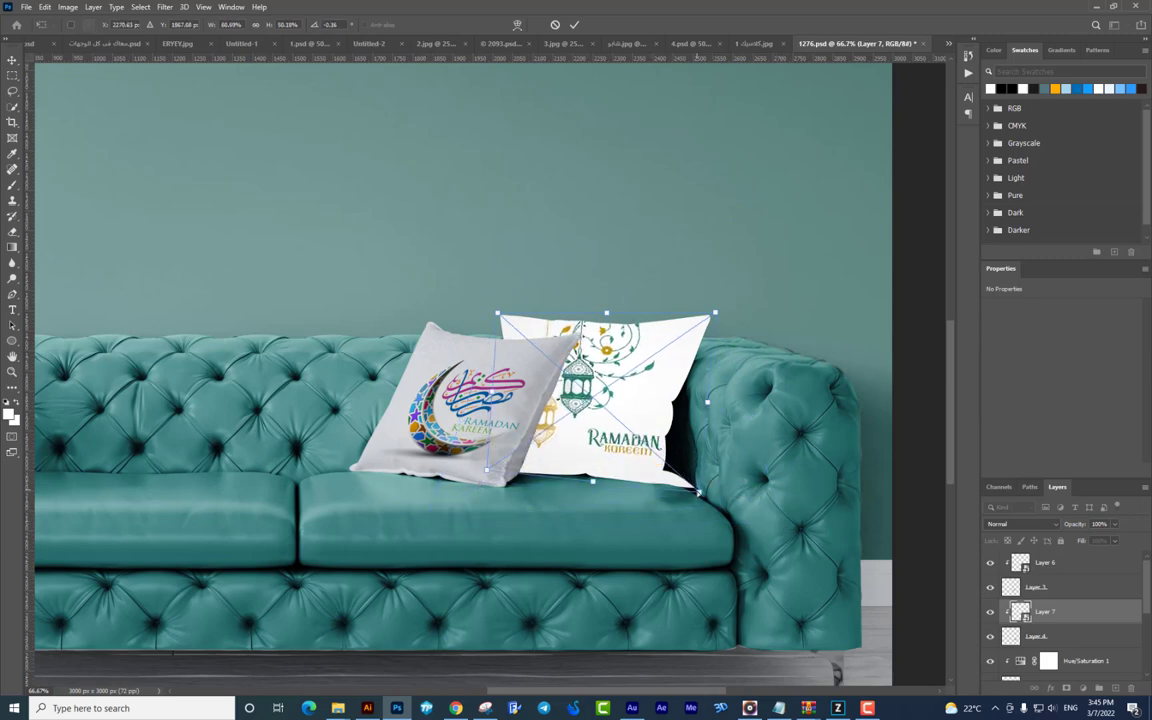
{"action": "left_click_drag", "start_coordinate": [698, 491], "coordinate": [699, 495]}
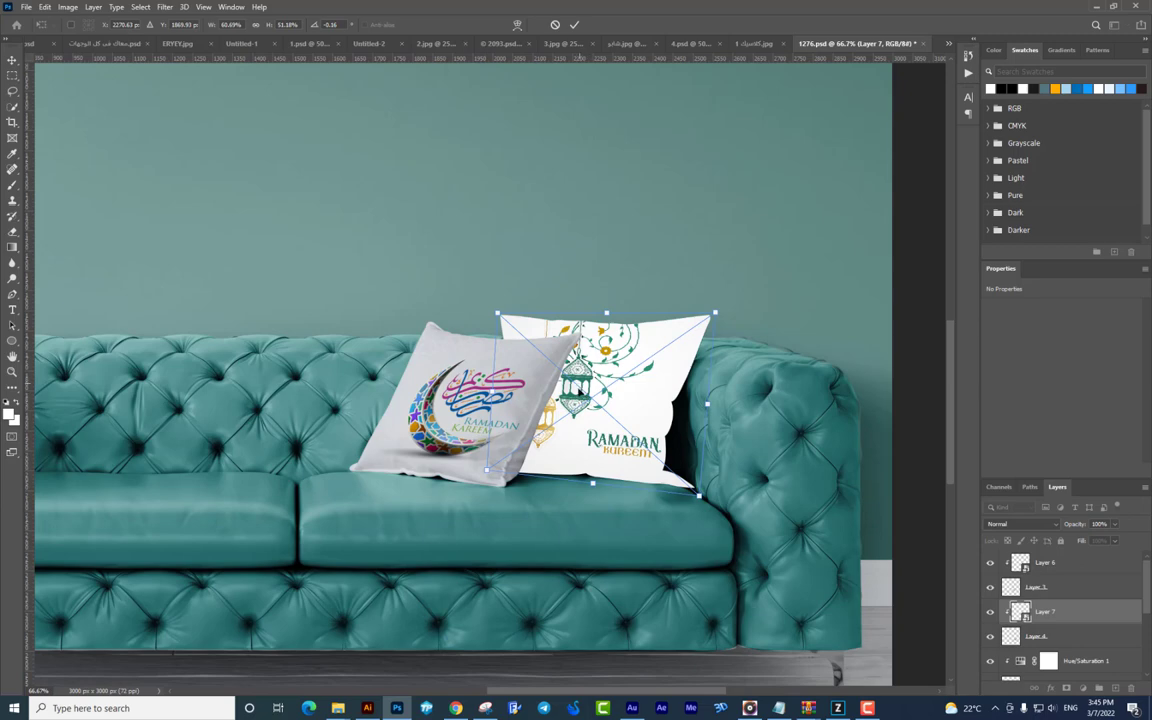
{"action": "key", "text": "Return"}
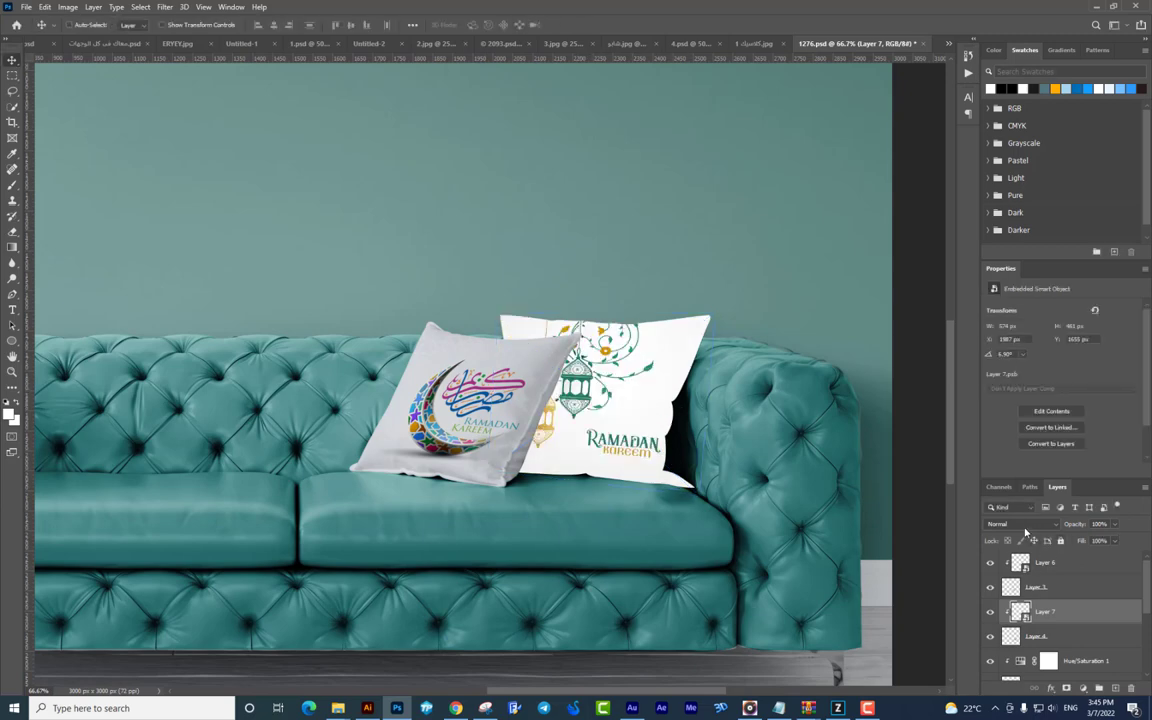
- Set the lantern image's blend mode to Multiply and stretch it slightly further past the back cushion's lower and right edges
{"action": "left_click", "coordinate": [1022, 525]}
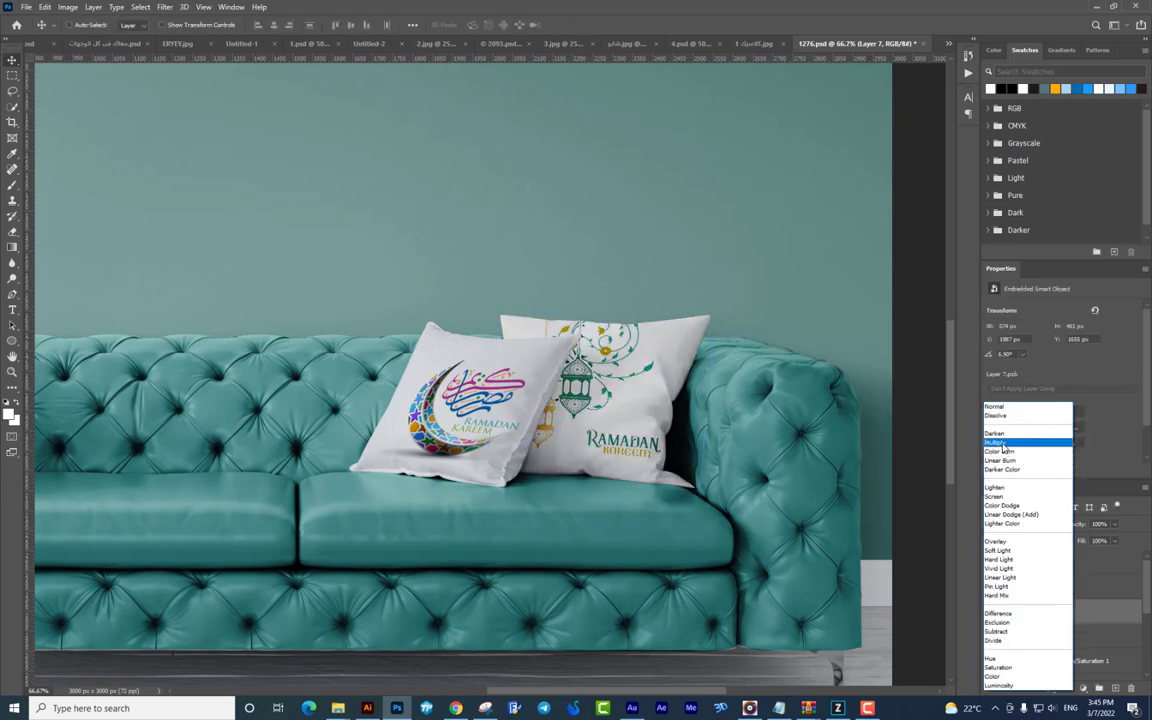
{"action": "left_click", "coordinate": [998, 442]}
{"action": "key", "text": "ctrl+t"}
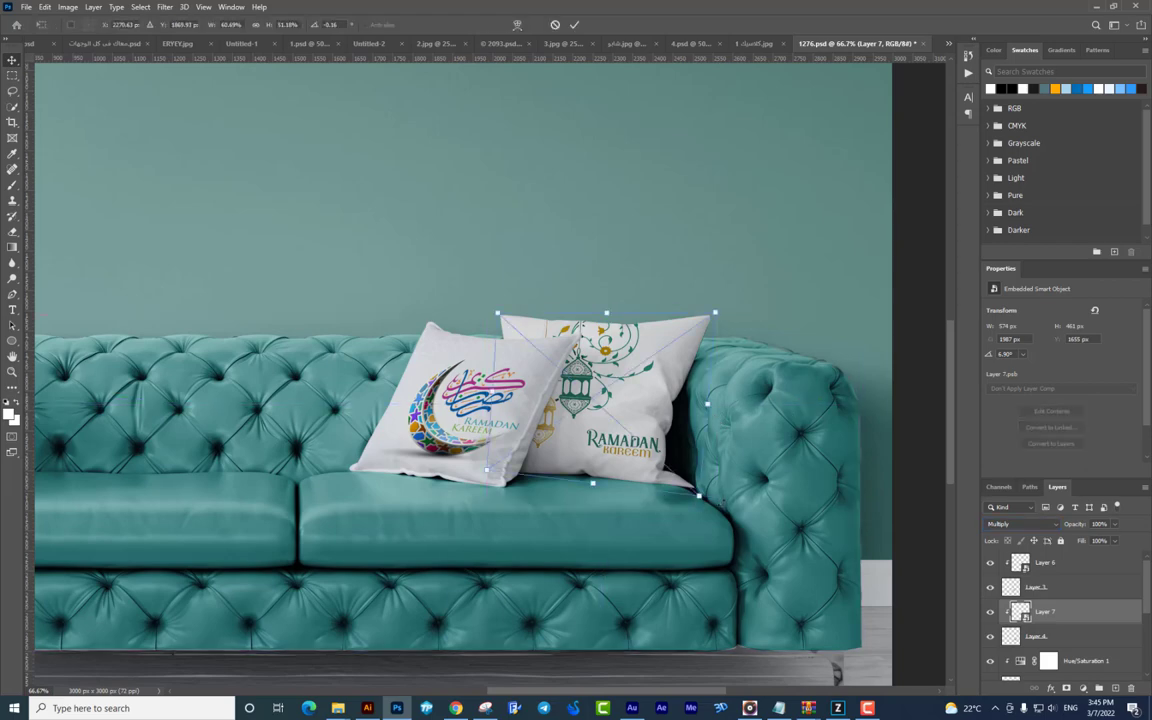
{"action": "left_click_drag", "start_coordinate": [689, 481], "coordinate": [708, 502]}
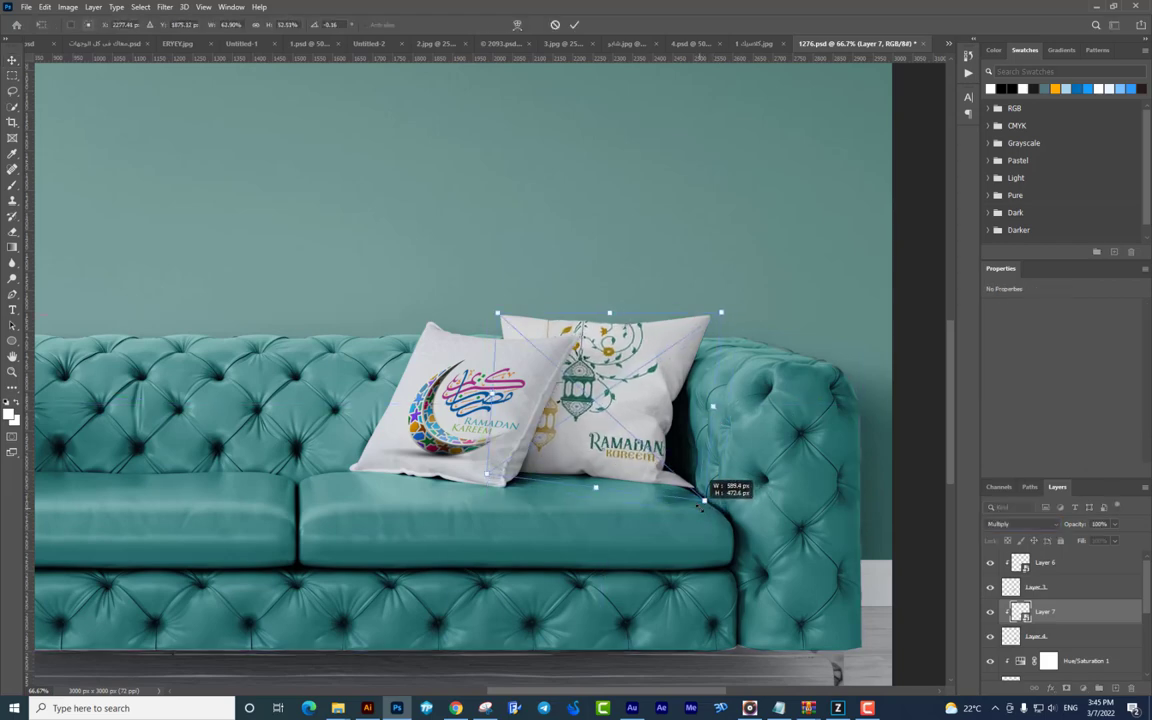
{"action": "key", "text": "Return"}
{"action": "key", "text": "ctrl+t"}
{"action": "left_click_drag", "start_coordinate": [612, 500], "coordinate": [590, 500]}
{"action": "key", "text": "Return"}
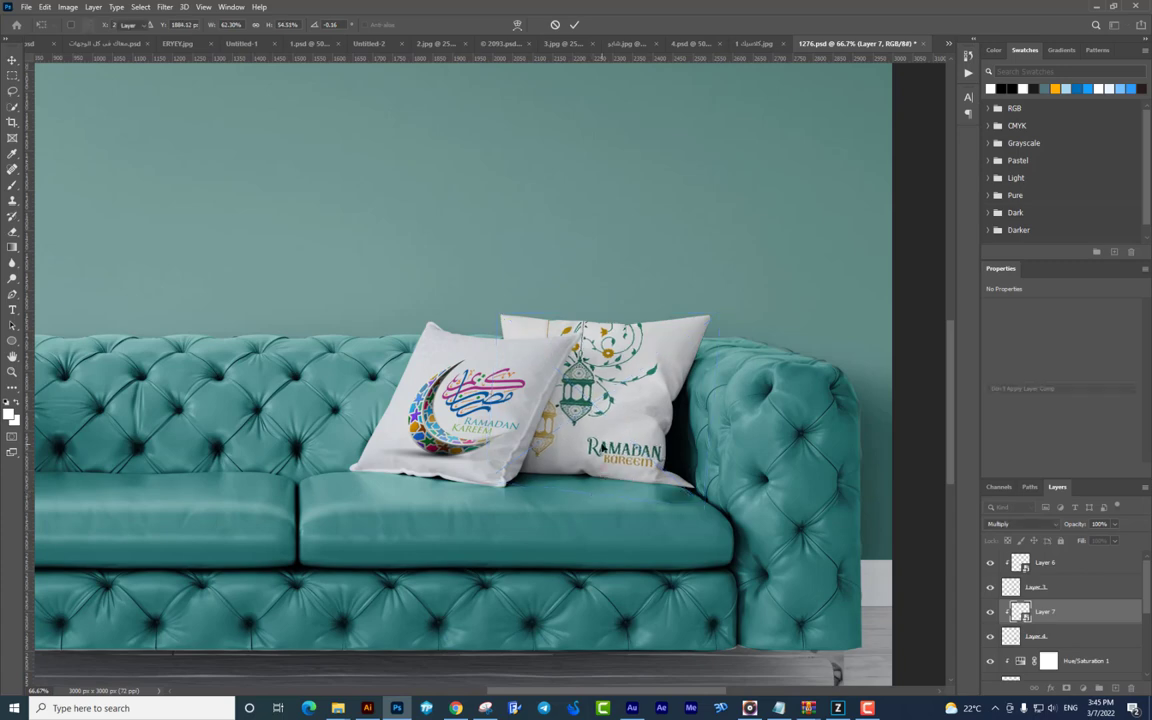
- Add a Hue/Saturation adjustment layer above all the layers and shift its hue slightly
{"action": "scroll", "coordinate": [585, 299], "scroll_direction": "down", "scroll_amount": 3, "text": "alt"}
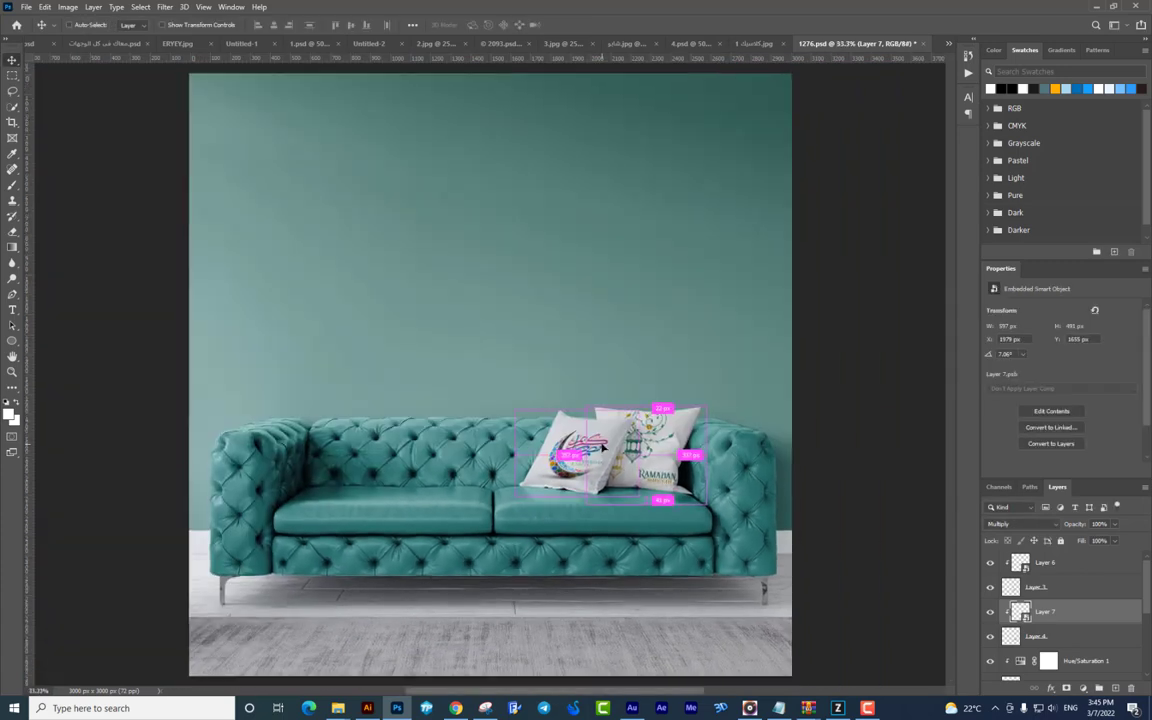
{"action": "scroll", "coordinate": [585, 299], "scroll_direction": "up", "scroll_amount": 4, "text": "alt"}
{"action": "scroll", "coordinate": [585, 299], "scroll_direction": "down", "scroll_amount": 2, "text": "alt"}
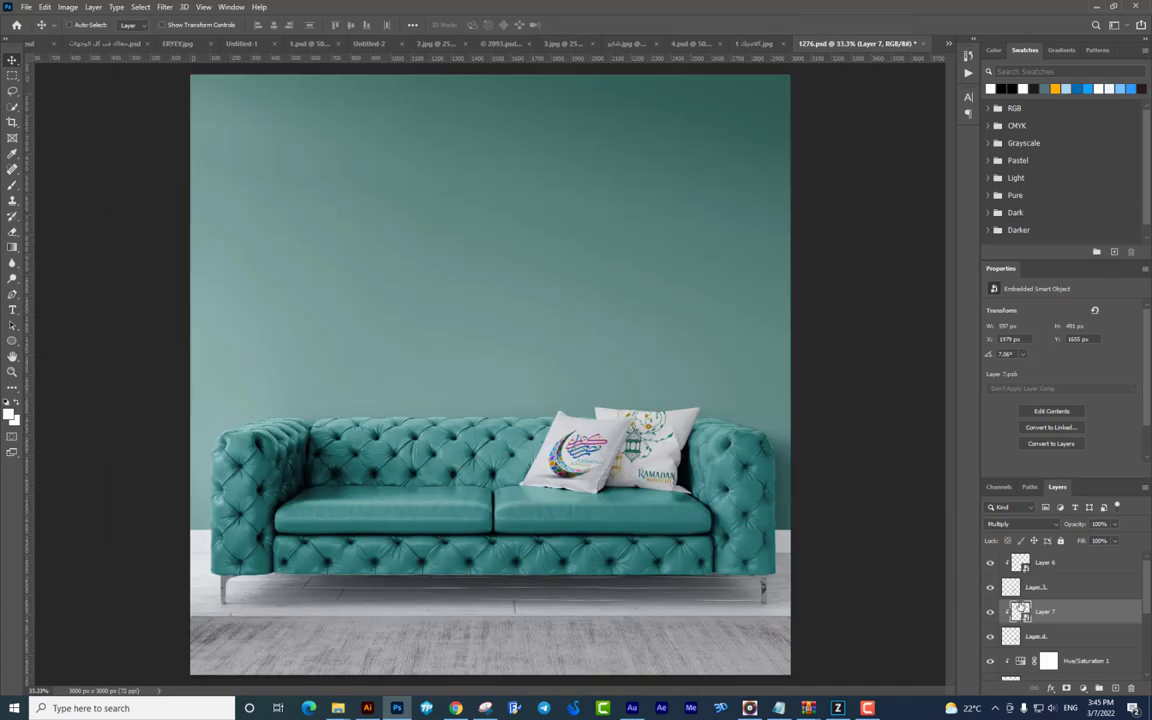
{"action": "left_click", "coordinate": [1056, 564]}
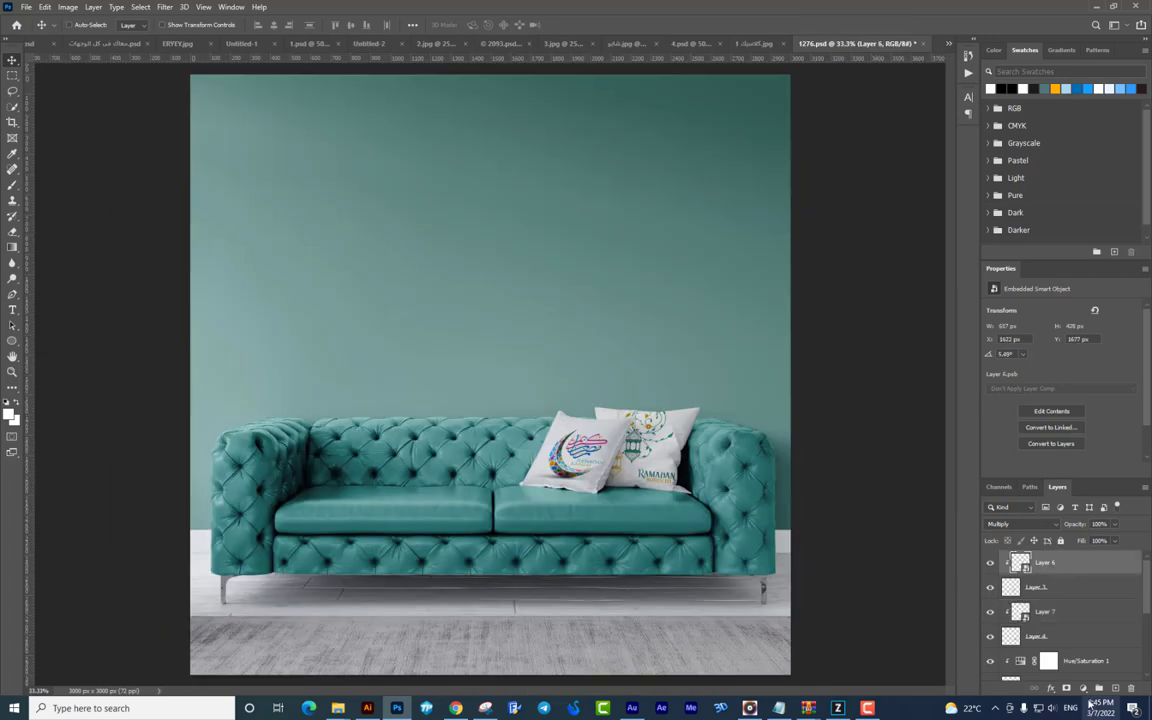
{"action": "left_click", "coordinate": [1099, 688]}
{"action": "left_click", "coordinate": [1088, 574]}
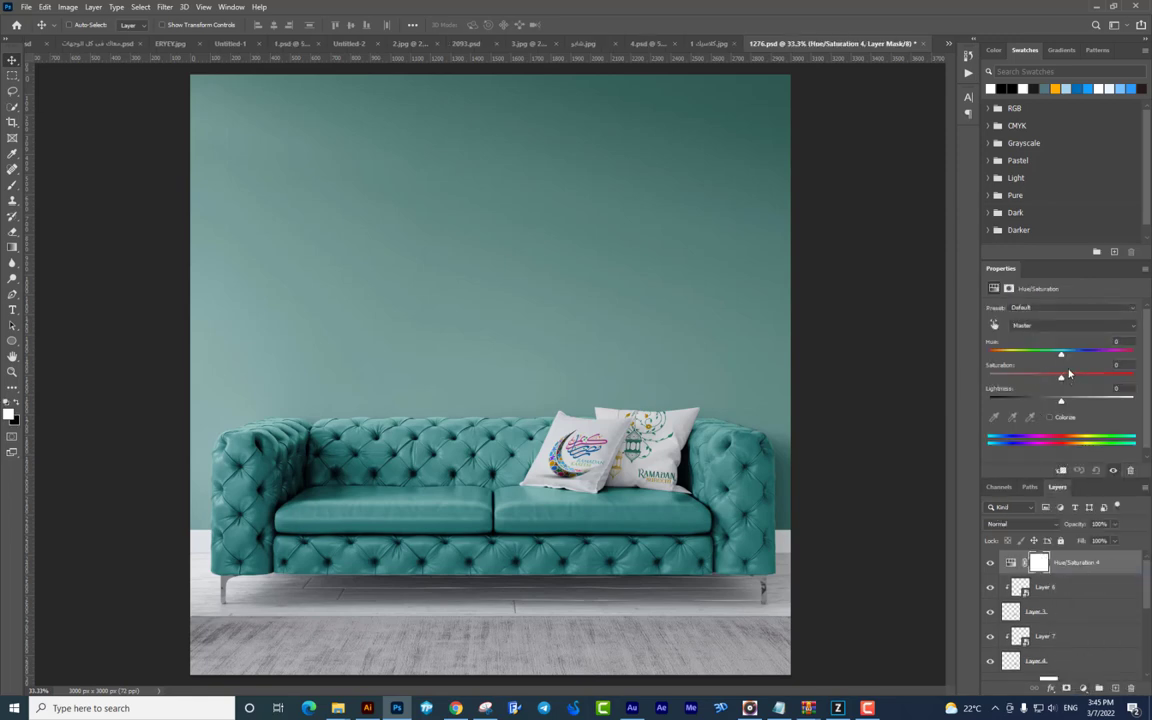
{"action": "mouse_move", "coordinate": [1063, 357]}
{"action": "left_mouse_down"}
{"action": "mouse_move", "coordinate": [1076, 356]}
{"action": "mouse_move", "coordinate": [1066, 357]}
{"action": "left_mouse_up"}
- Switch to Chrome, close the Freepik preview and search Google in a new tab for "مخطوطة رمضان كريم"
{"action": "left_click", "coordinate": [455, 706]}
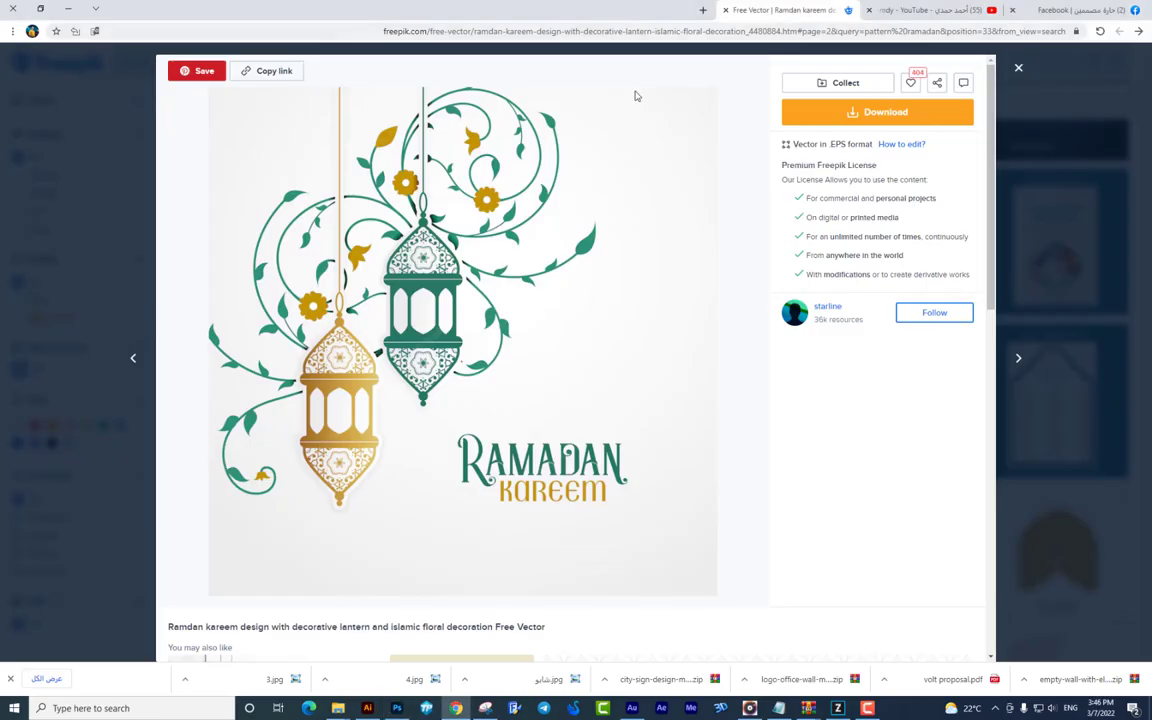
{"action": "left_click", "coordinate": [1018, 67]}
{"action": "left_click", "coordinate": [703, 10]}
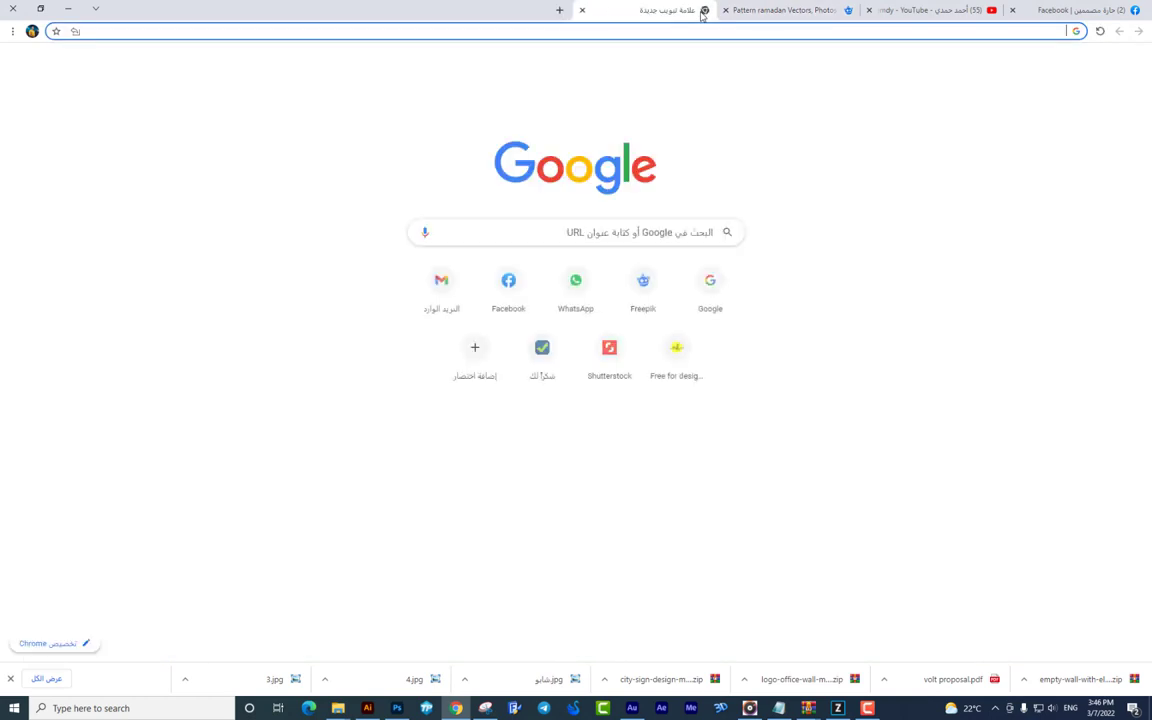
{"action": "type", "text": "مخ"}
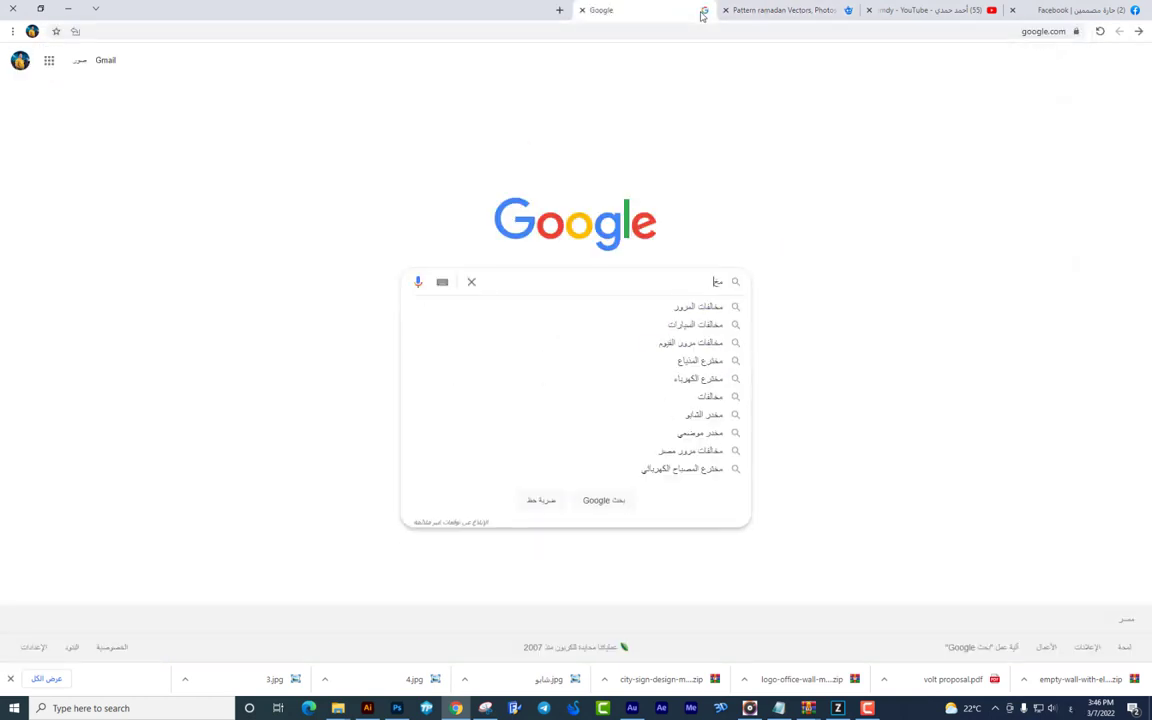
{"action": "type", "text": "طوطة رمضان كريم"}
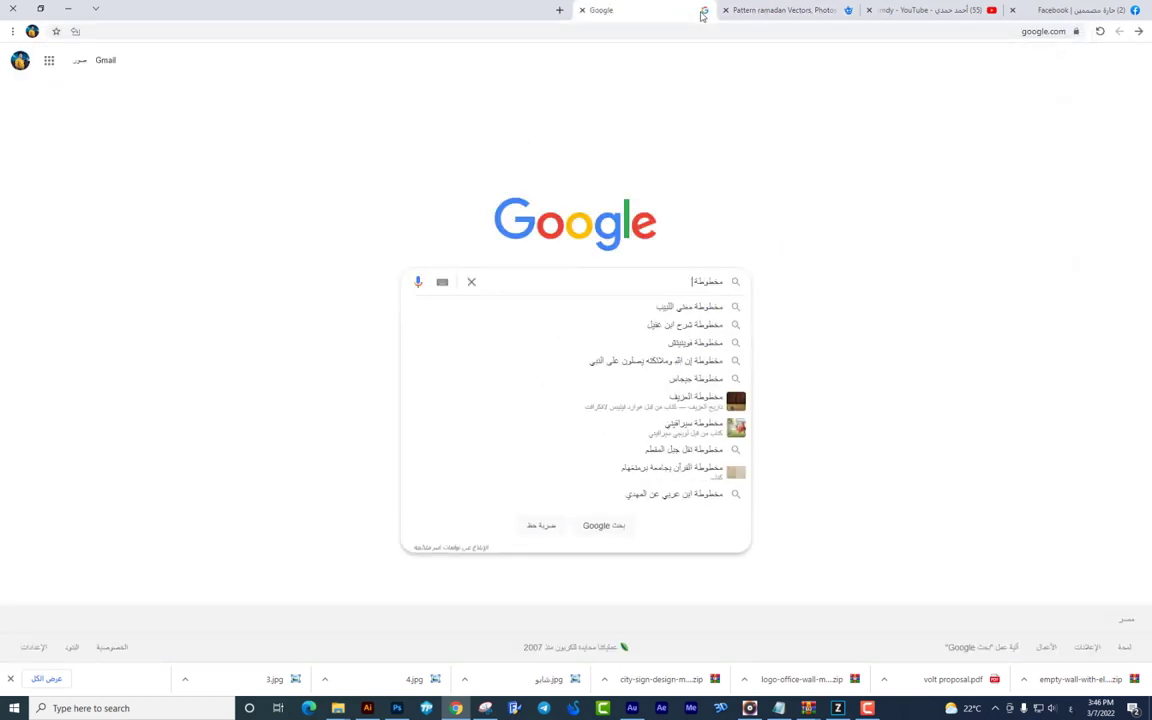
{"action": "key", "text": "Return"}
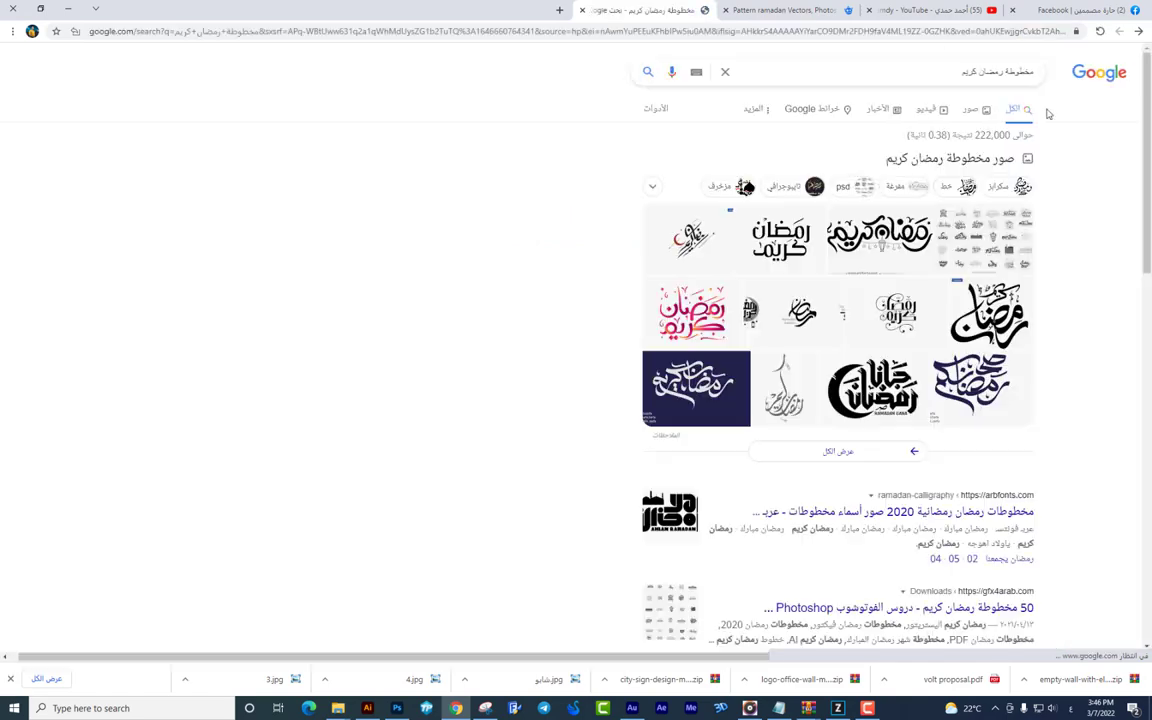
- Copy the black "Ramadan Gana" crescent calligraphy from the Google image results and paste it into 1276.psd in Photoshop
{"action": "left_click", "coordinate": [870, 385]}
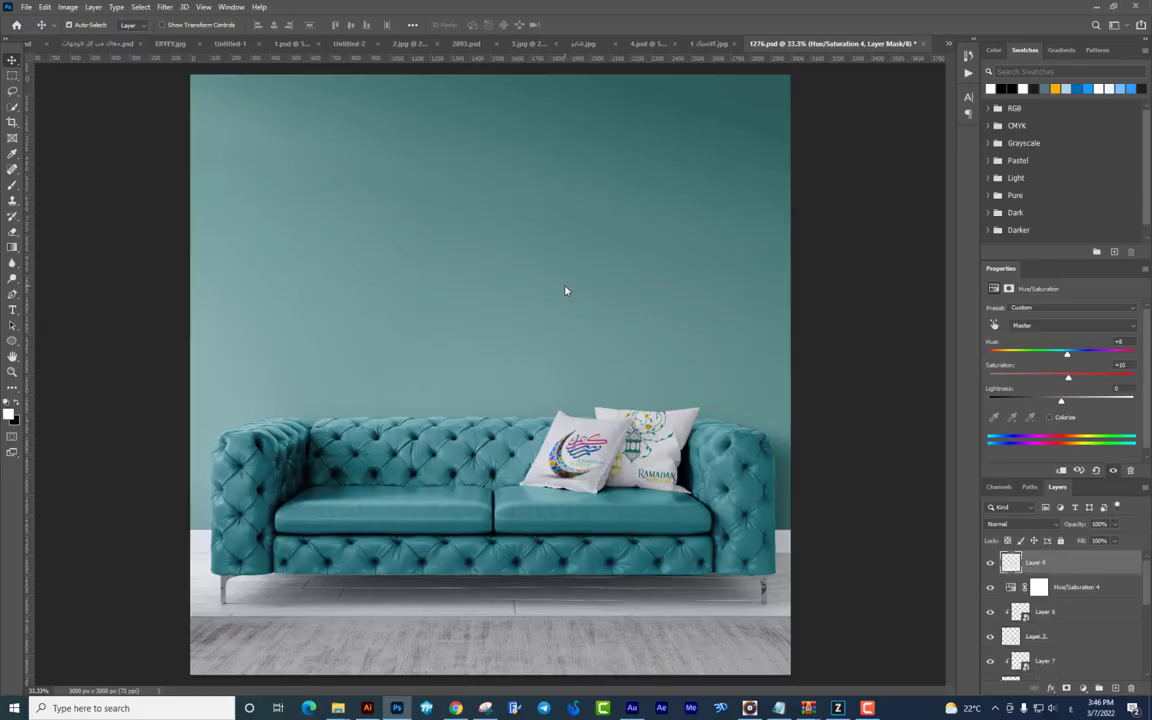
{"action": "key", "text": "ctrl+v"}
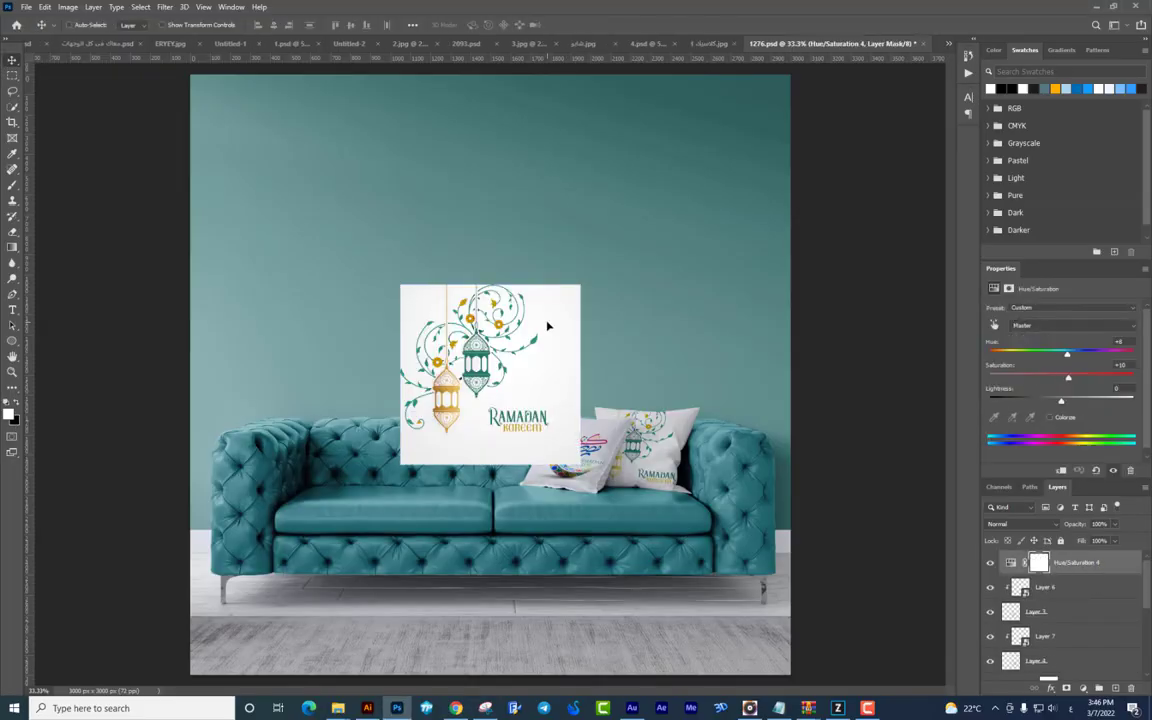
{"action": "key", "text": "alt+Tab"}
{"action": "right_click", "coordinate": [280, 241]}
{"action": "left_click", "coordinate": [240, 381]}
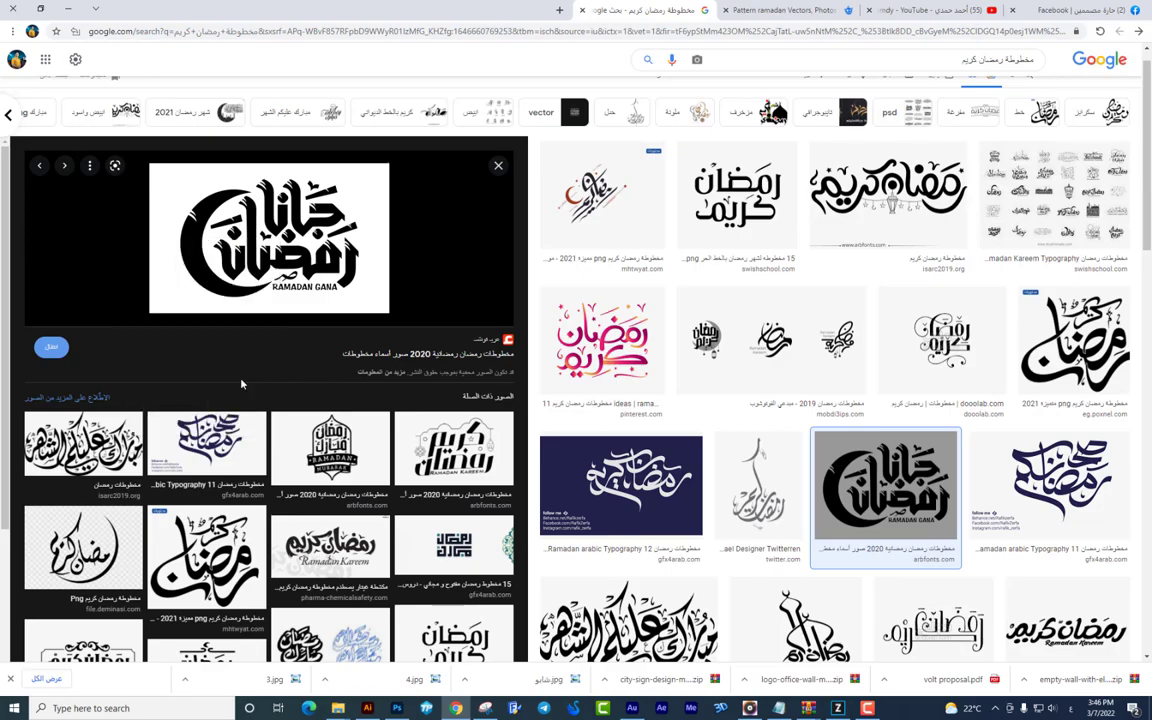
{"action": "key", "text": "alt+Tab"}
{"action": "key", "text": "ctrl+v"}
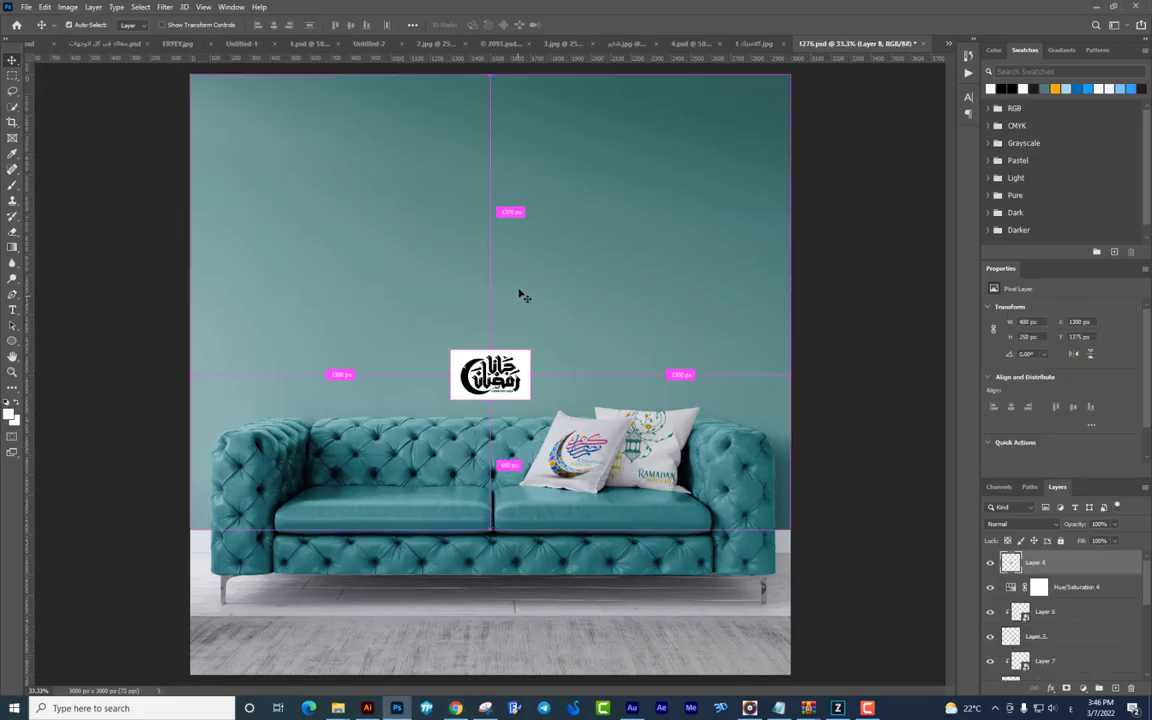
- Enlarge the pasted calligraphy to about 1337 px wide on the wall above the sofa and set its blend mode to Multiply
{"action": "key", "text": "ctrl+t"}
{"action": "left_click_drag", "start_coordinate": [527, 352], "coordinate": [524, 230]}
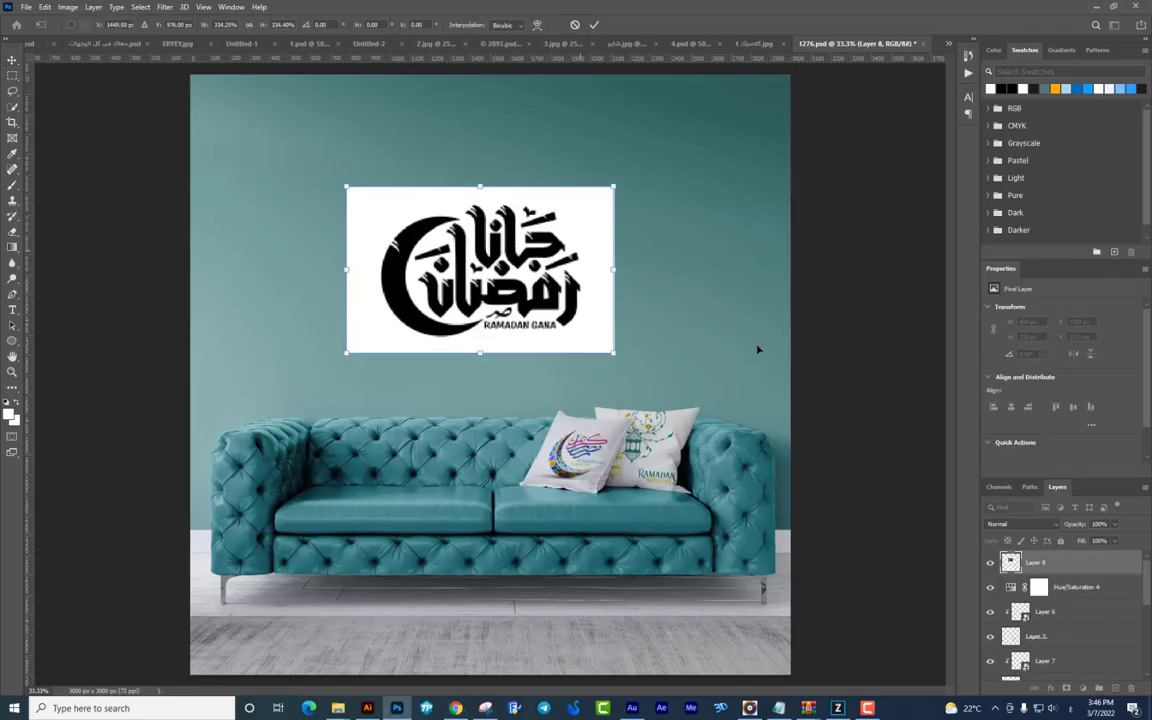
{"action": "key", "text": "Return"}
{"action": "left_click", "coordinate": [1020, 523]}
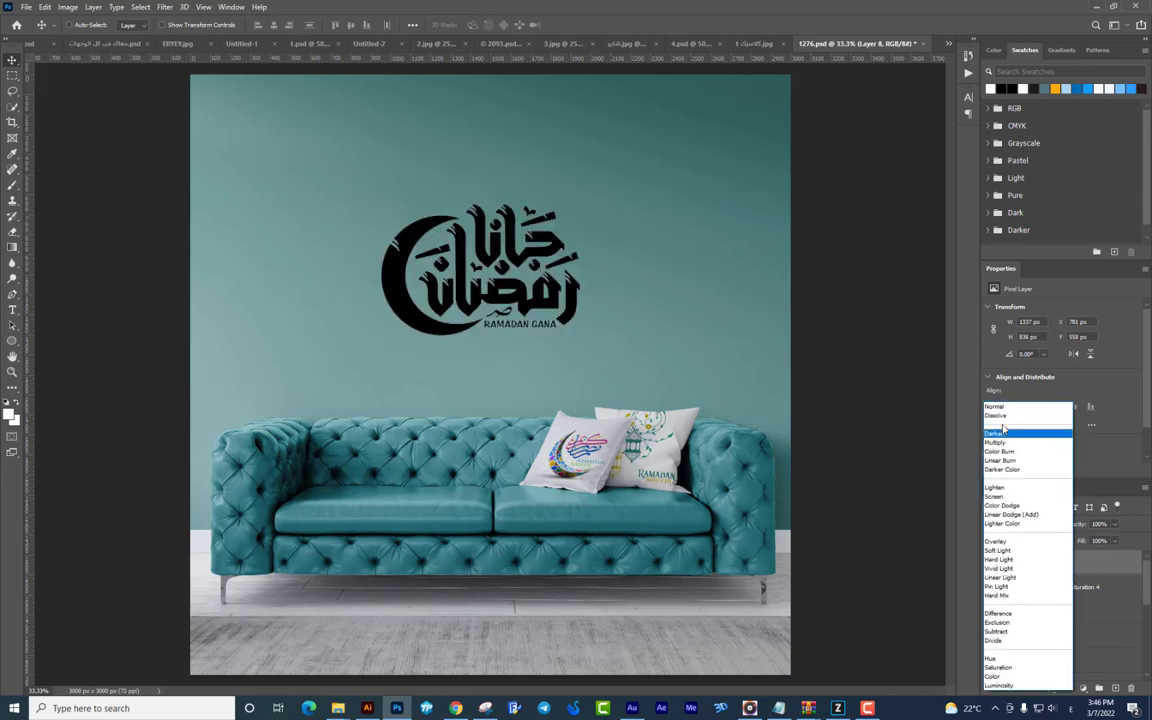
{"action": "left_click", "coordinate": [915, 398]}
{"action": "left_click_drag", "start_coordinate": [565, 330], "coordinate": [582, 309]}
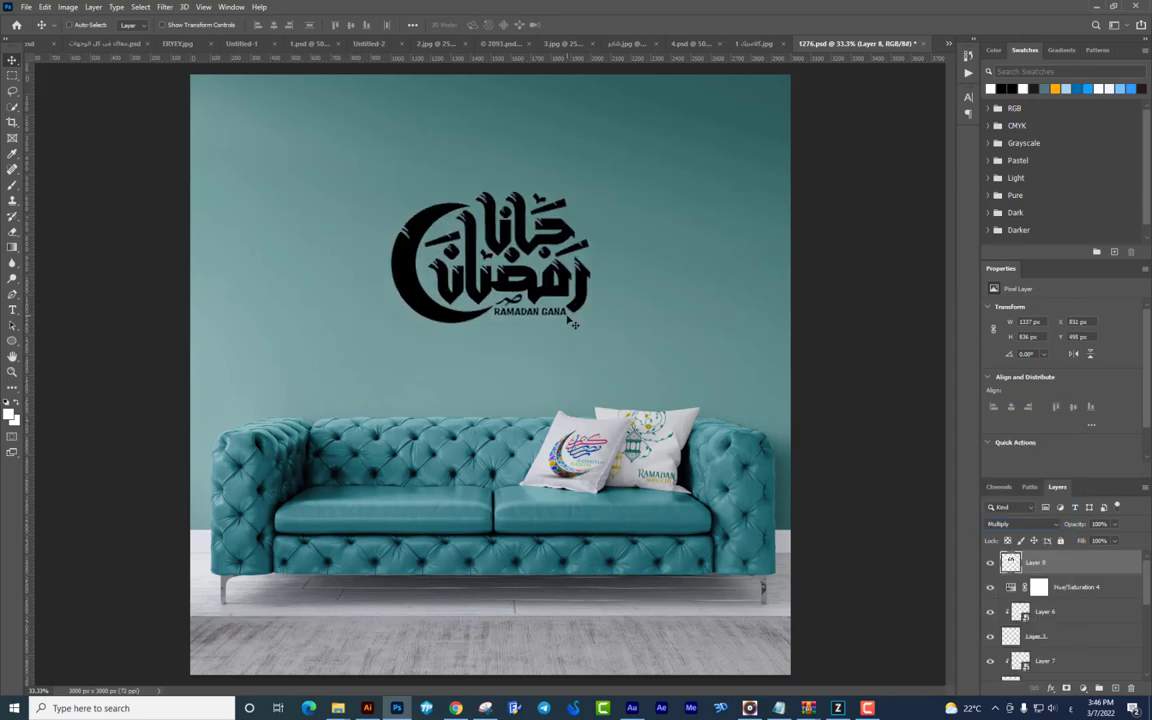
- Check the enlarged calligraphy's edges up close, then switch to Illustrator and create a new blank portrait document
{"action": "key", "text": "ctrl+plus"}
{"action": "key", "text": "ctrl+plus"}
{"action": "scroll", "coordinate": [568, 330], "scroll_direction": "up", "scroll_amount": 2}
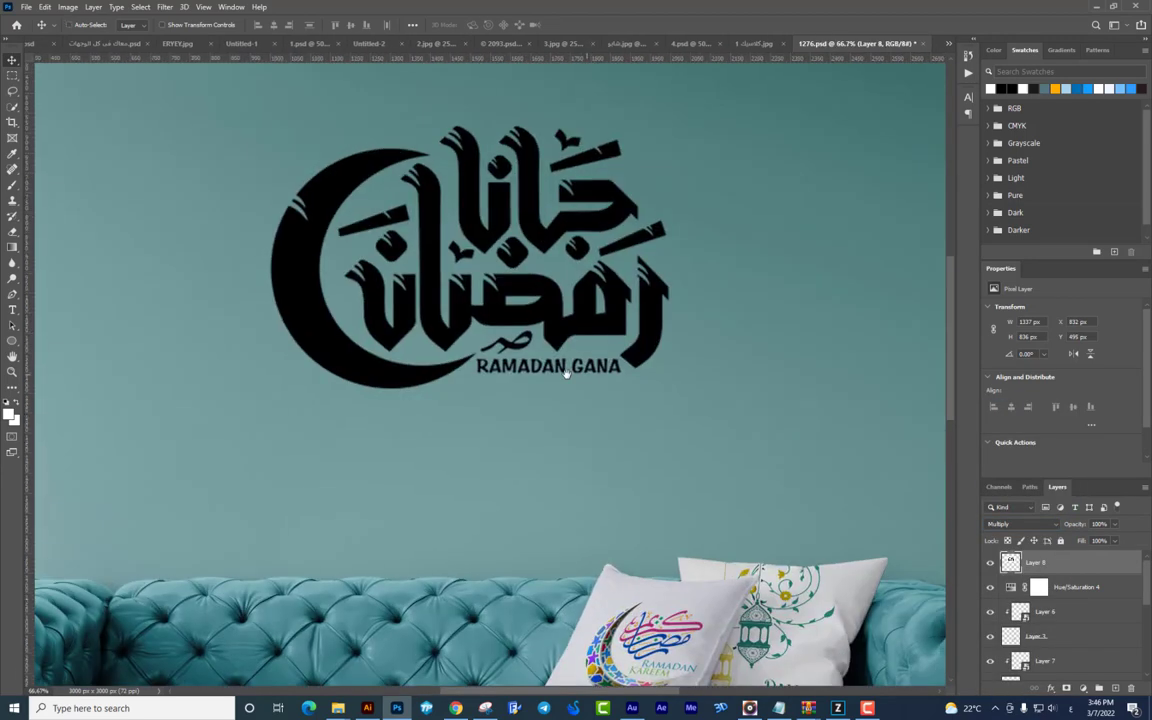
{"action": "key", "text": "ctrl+plus"}
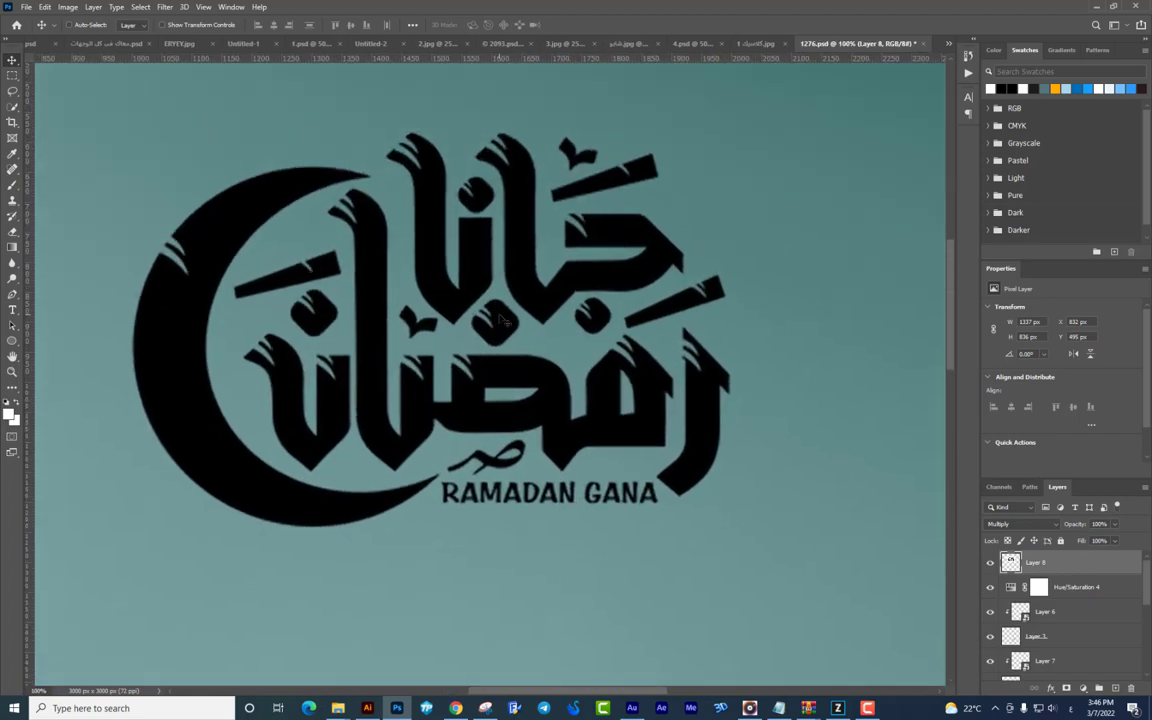
{"action": "key", "text": "alt+Tab"}
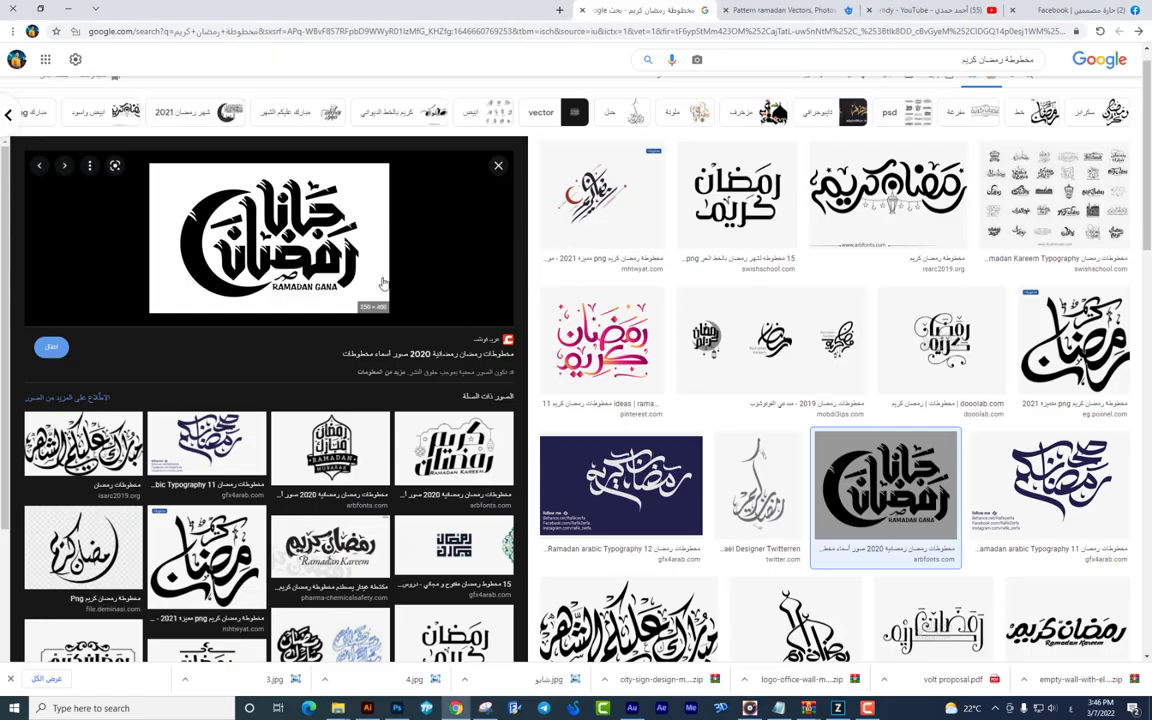
{"action": "key", "text": "alt+Tab"}
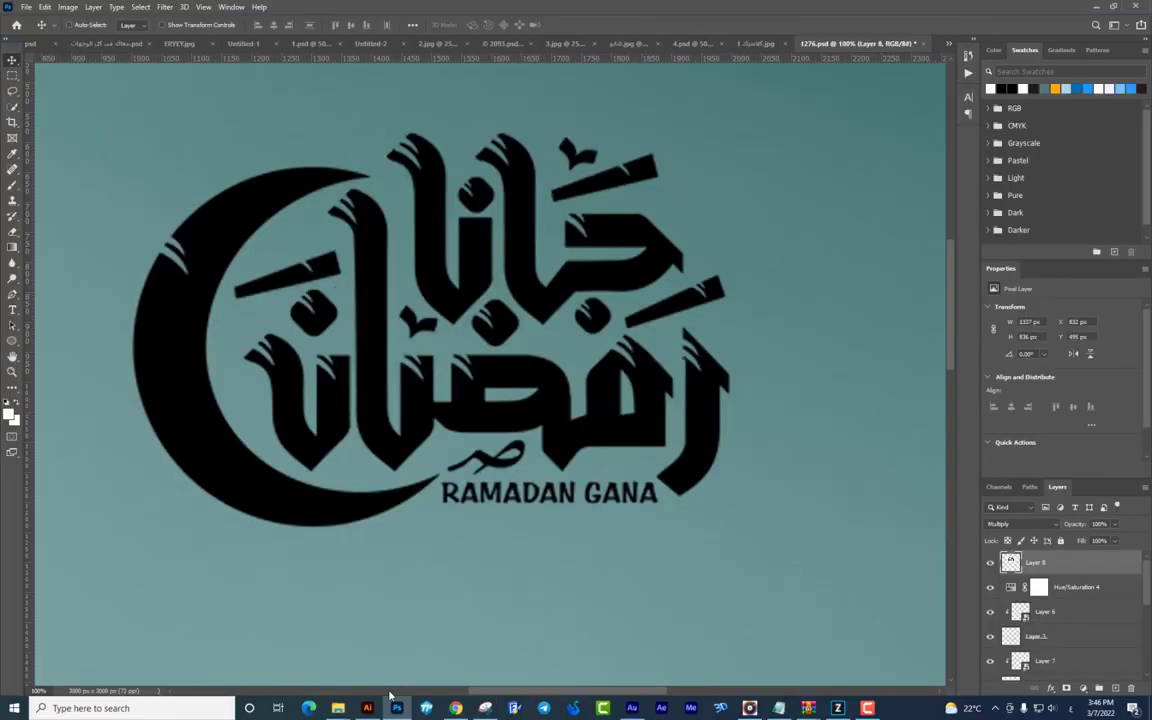
{"action": "left_click", "coordinate": [366, 645]}
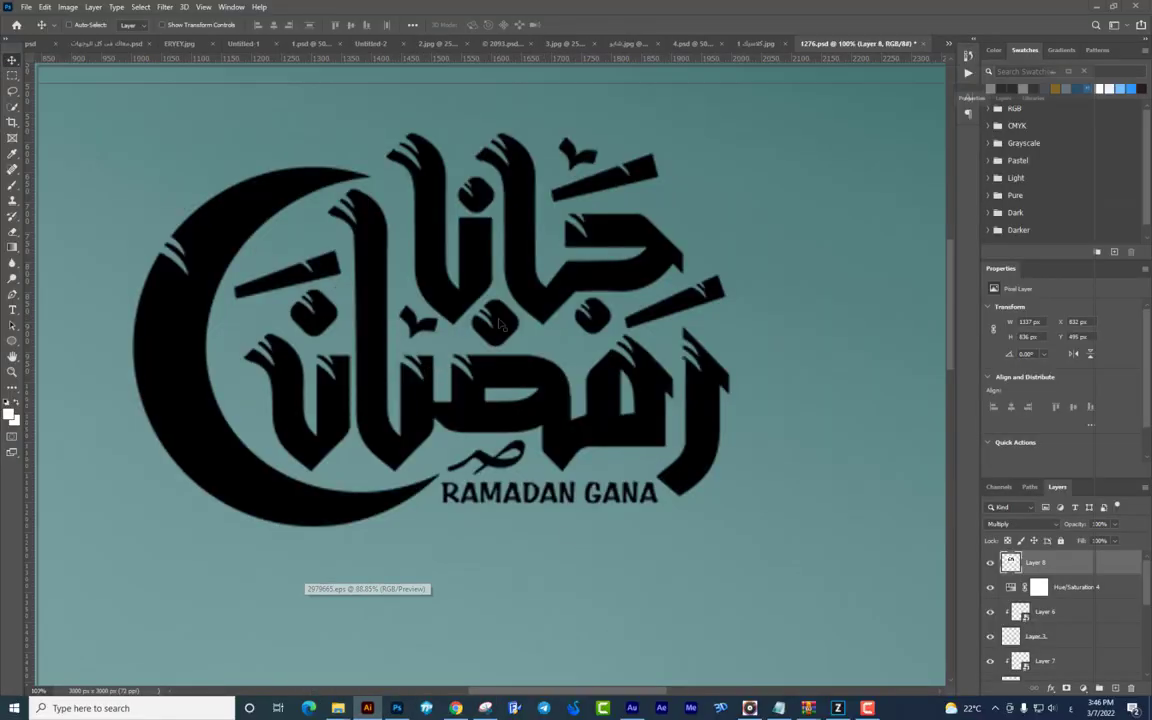
{"action": "left_click", "coordinate": [66, 16]}
{"action": "left_click", "coordinate": [57, 27]}
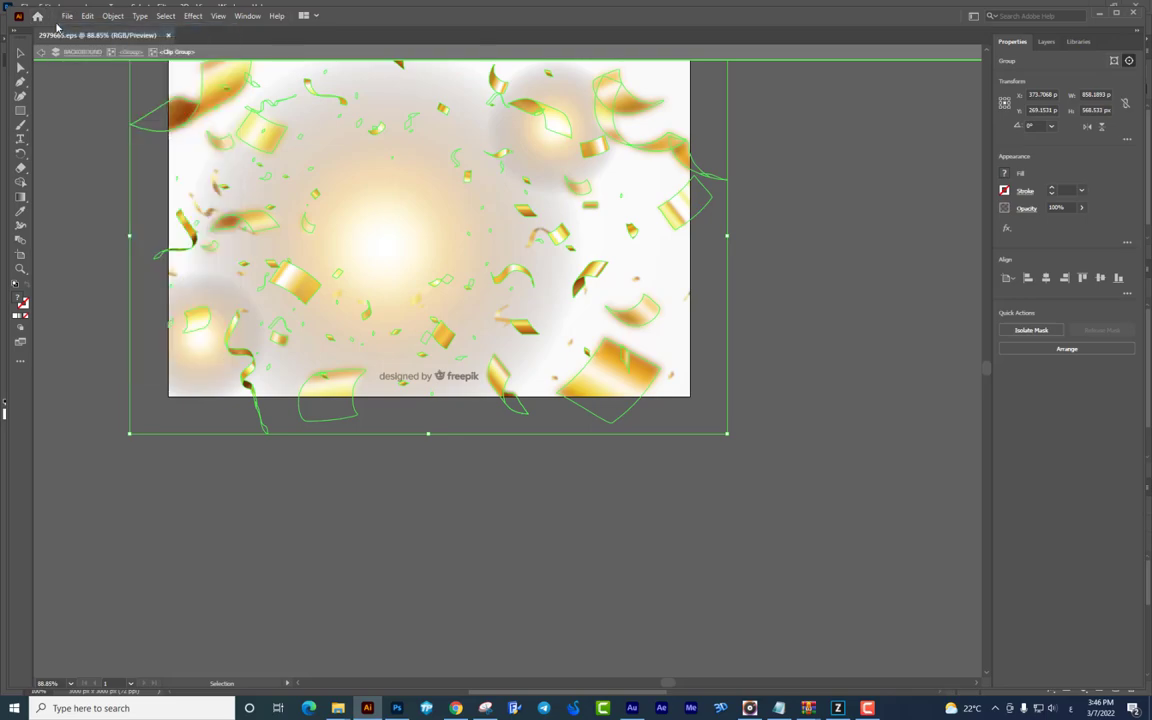
{"action": "key", "text": "ctrl+0"}
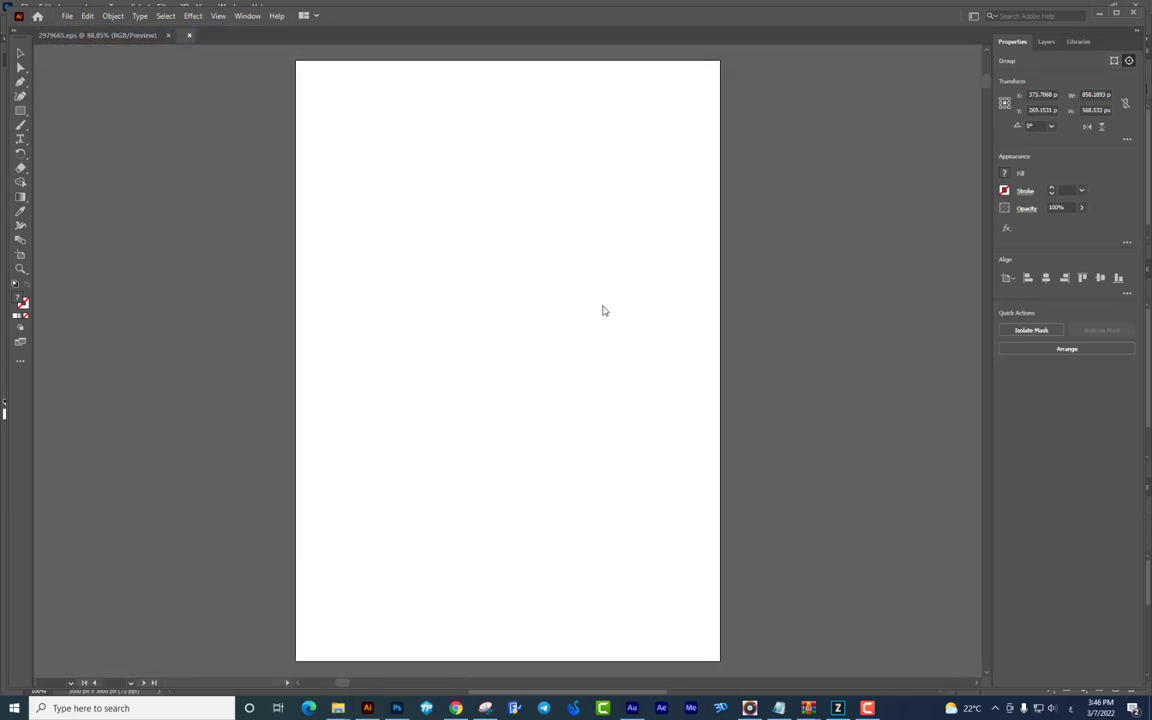
- Return to Photoshop, shift the calligraphy slightly down and to the left, and apply Sharpen filters to it twice
{"action": "key", "text": "alt+Tab"}
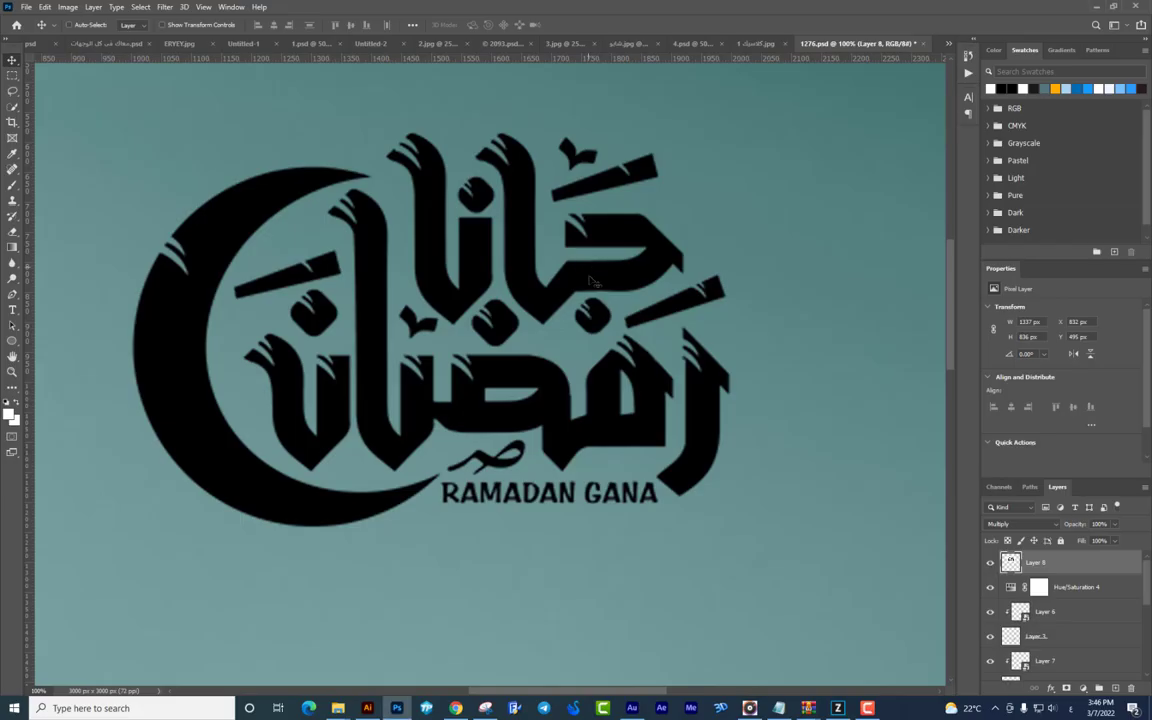
{"action": "left_click_drag", "start_coordinate": [572, 280], "coordinate": [557, 292]}
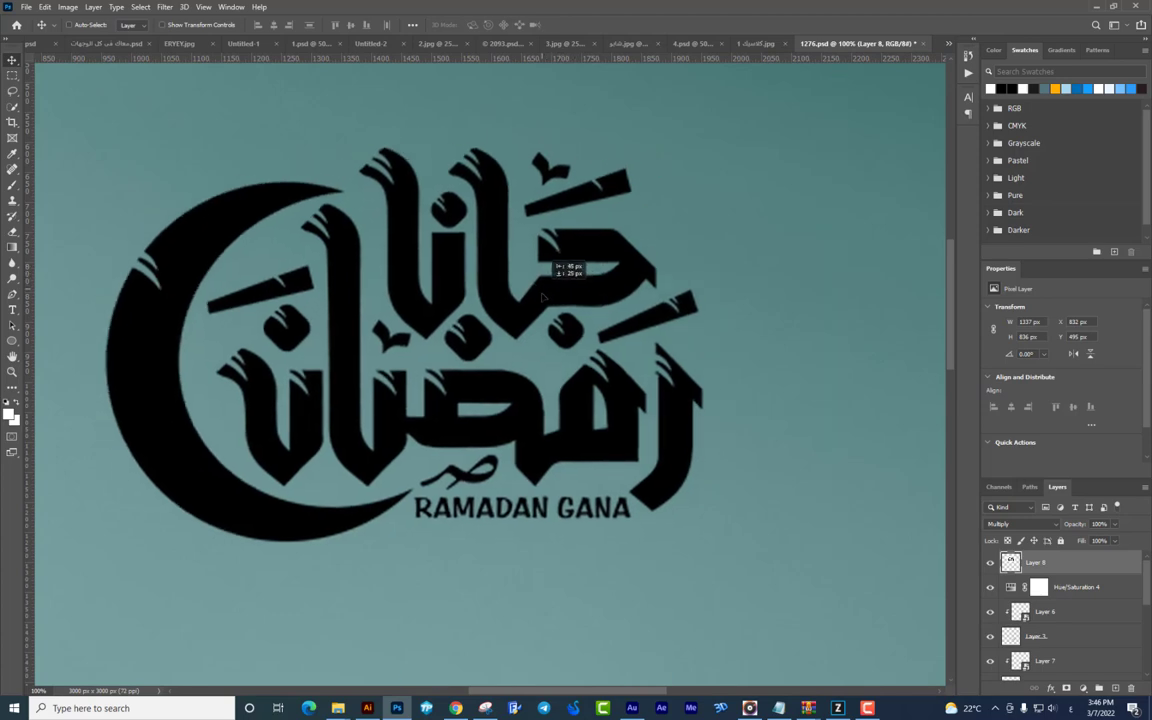
{"action": "left_click", "coordinate": [163, 9]}
{"action": "mouse_move", "coordinate": [175, 229]}
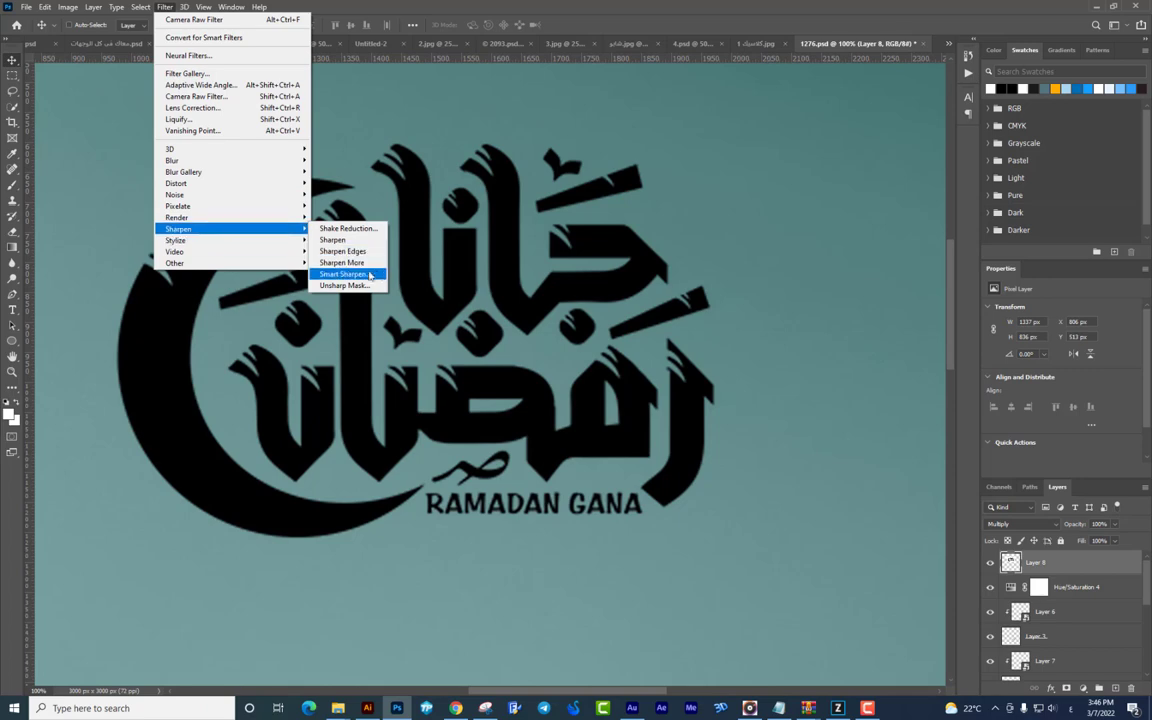
{"action": "left_click", "coordinate": [343, 262]}
{"action": "left_click", "coordinate": [168, 8]}
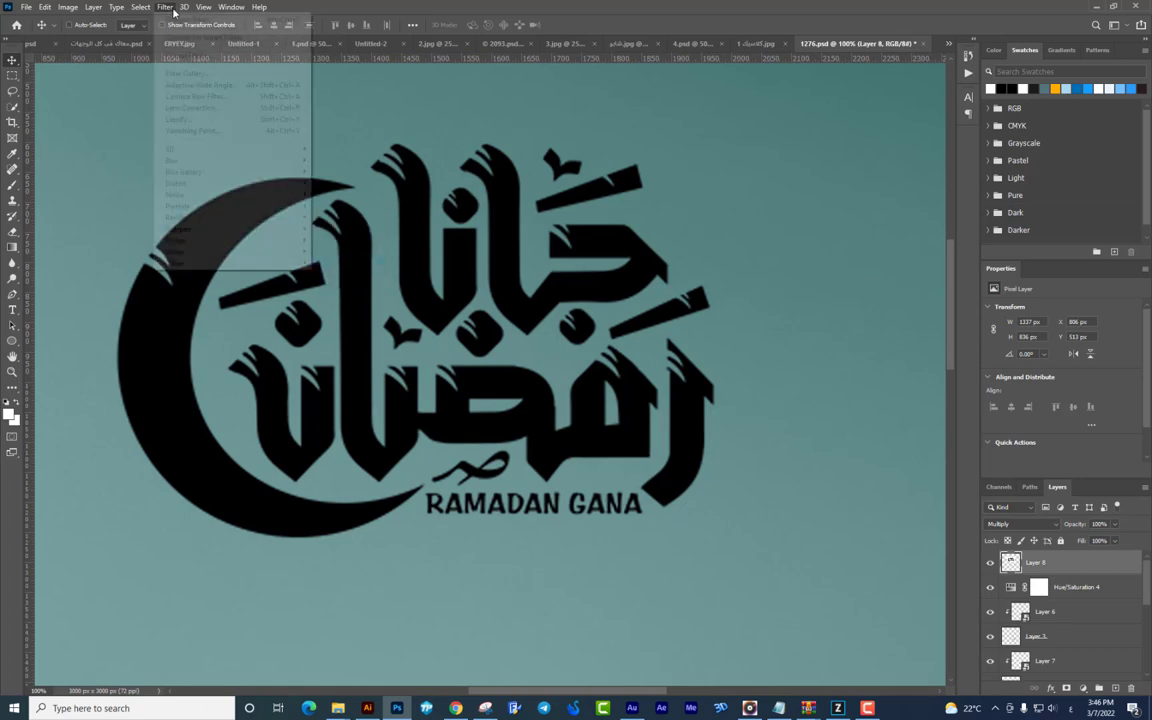
{"action": "mouse_move", "coordinate": [175, 218]}
{"action": "left_click", "coordinate": [320, 241]}
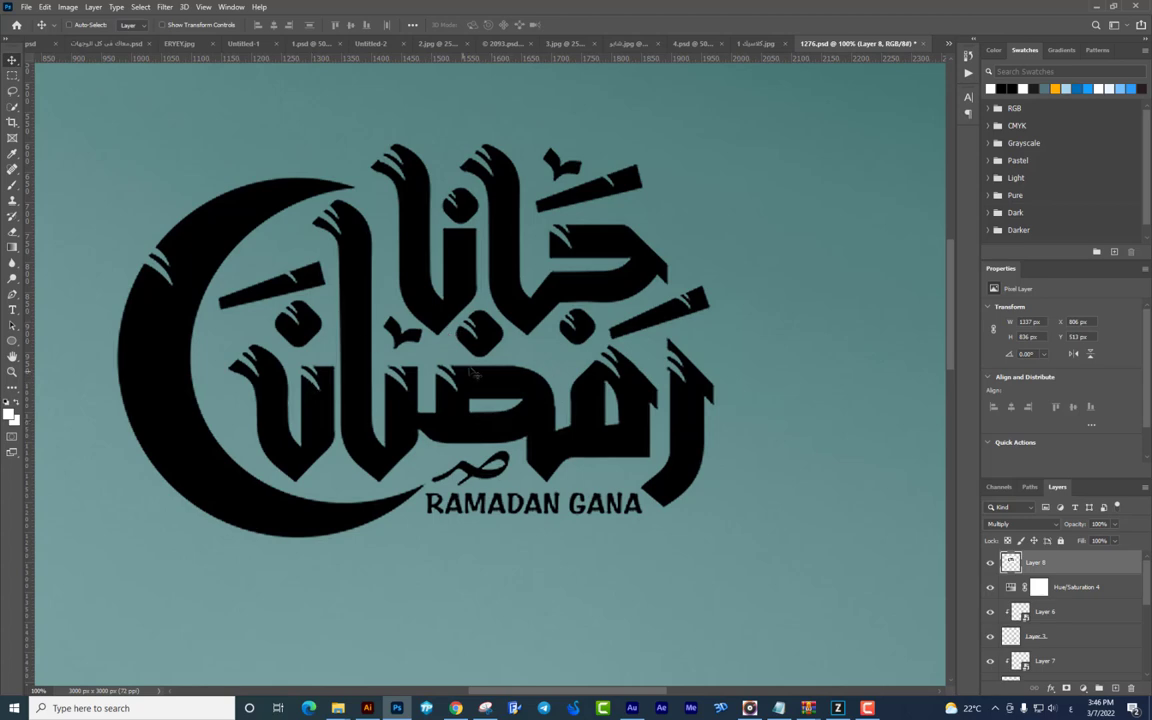
- Paste the calligraphy into the blank Illustrator document, trace it with the Default Image Trace preset and expand the tracing
{"action": "left_click", "coordinate": [368, 708]}
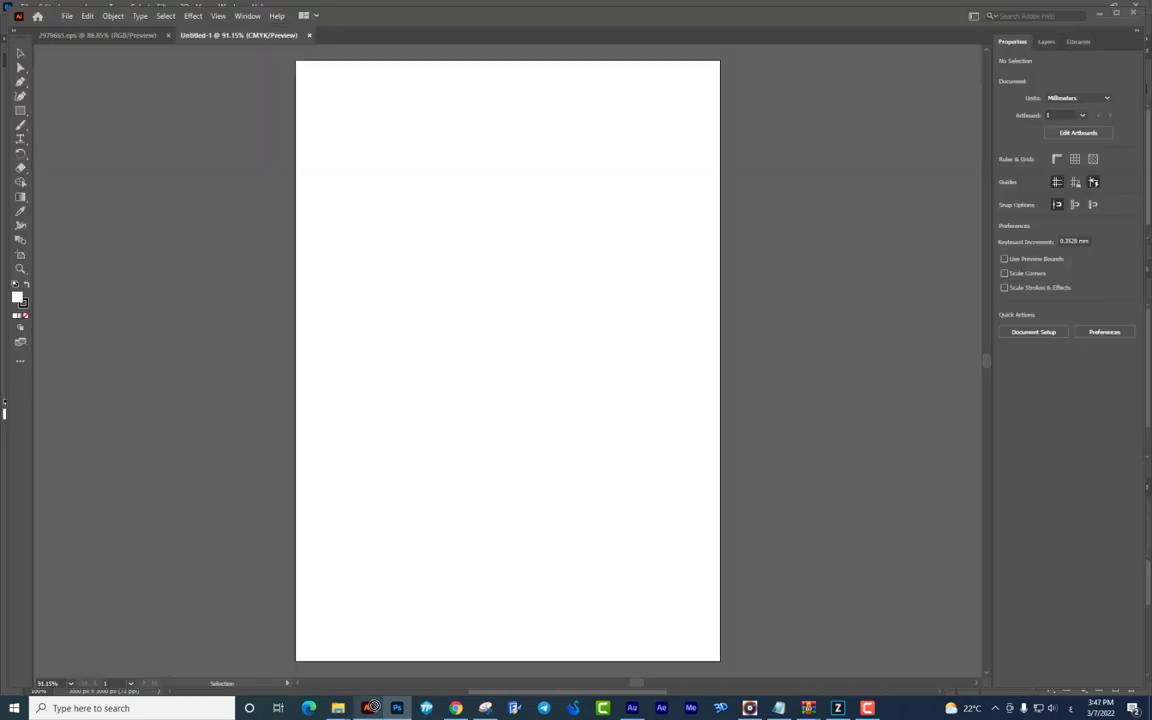
{"action": "key", "text": "ctrl+v"}
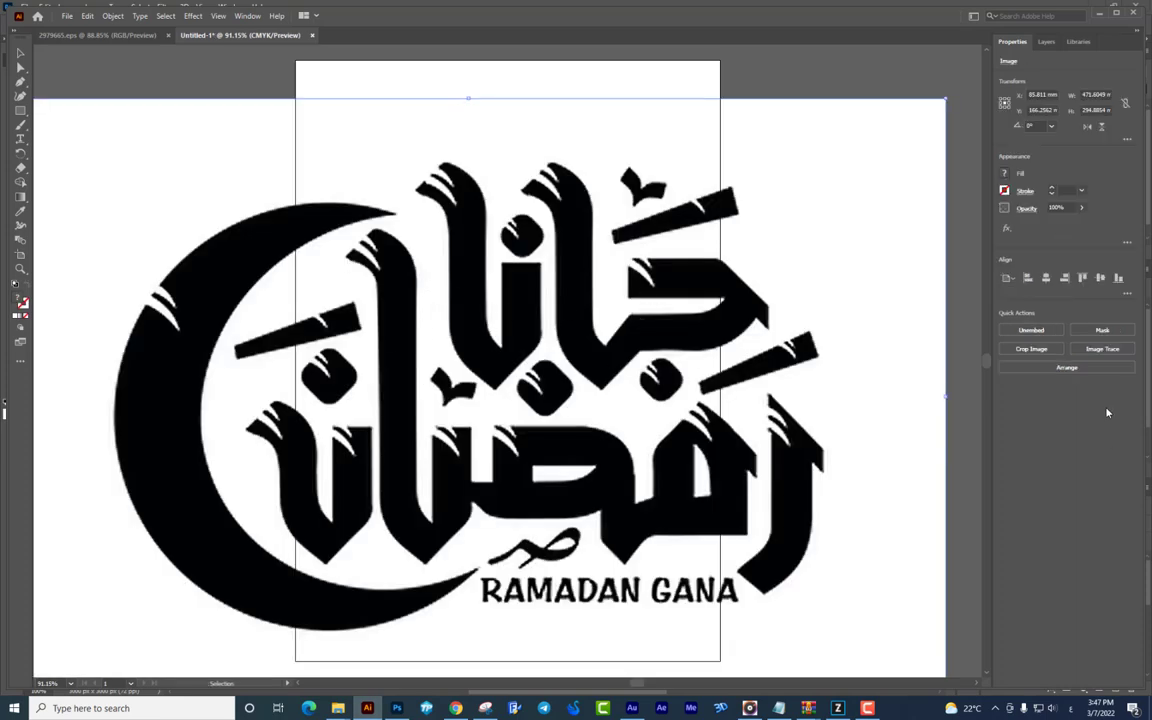
{"action": "left_click", "coordinate": [1119, 350]}
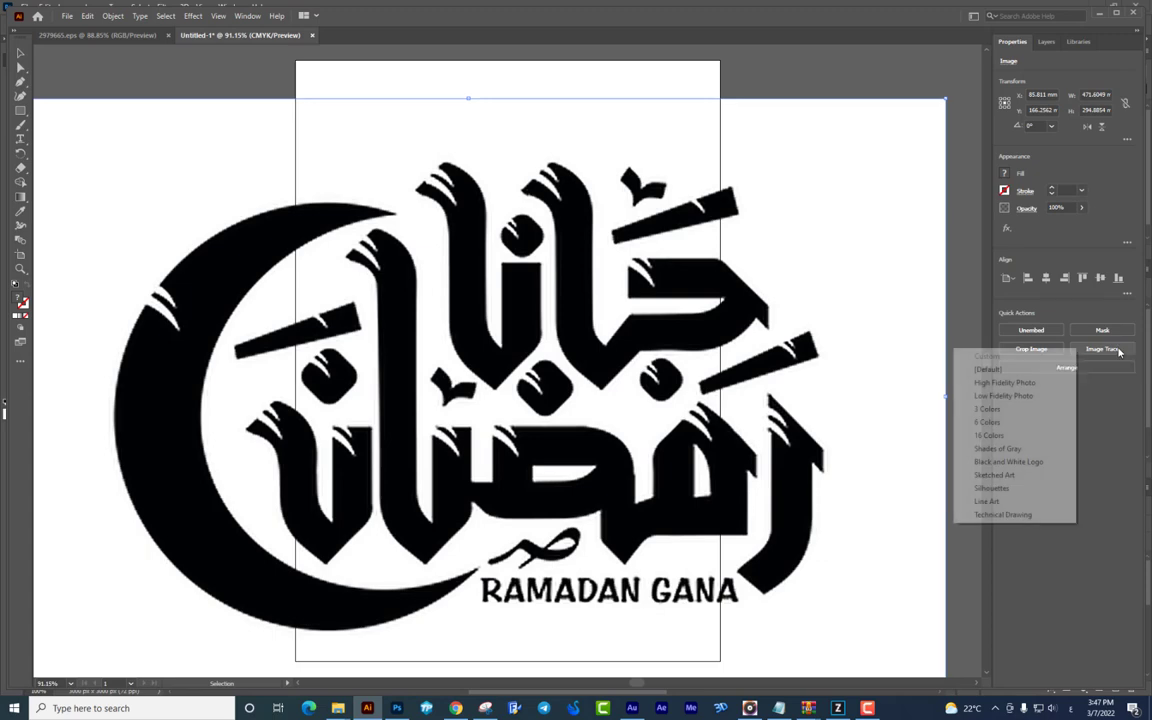
{"action": "left_click", "coordinate": [998, 370]}
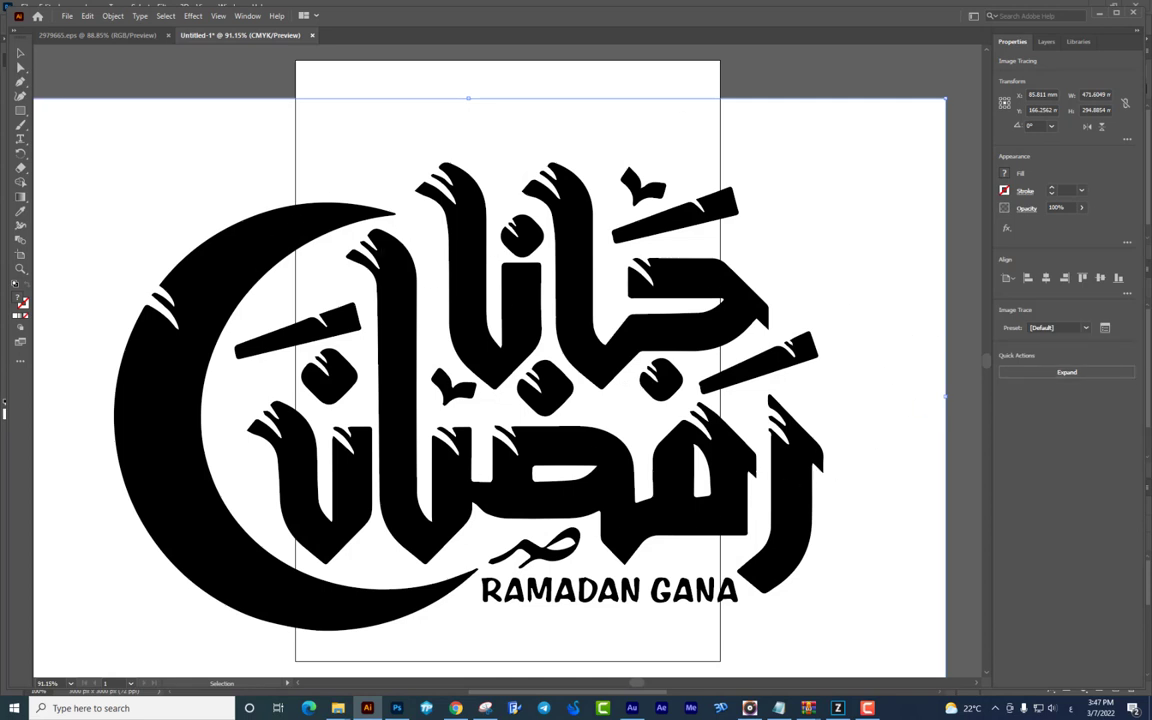
{"action": "left_click", "coordinate": [1055, 370]}
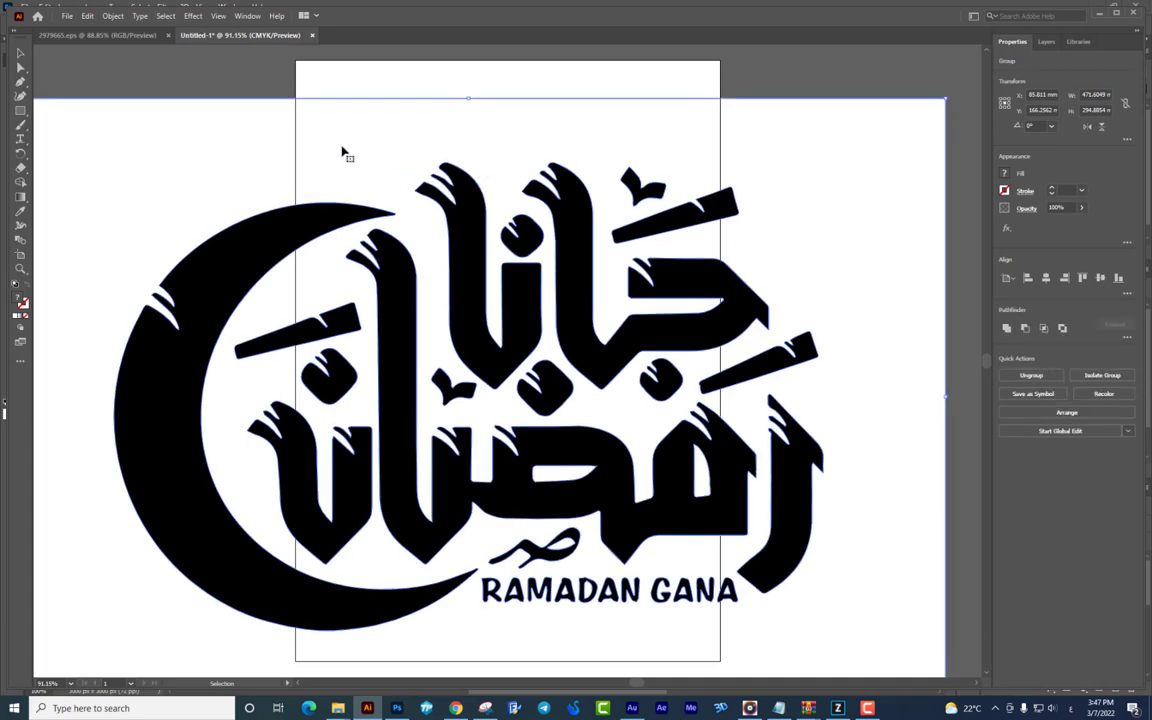
- Select all the white areas of the traced calligraphy with the Magic Wand and delete them
{"action": "key", "text": "y"}
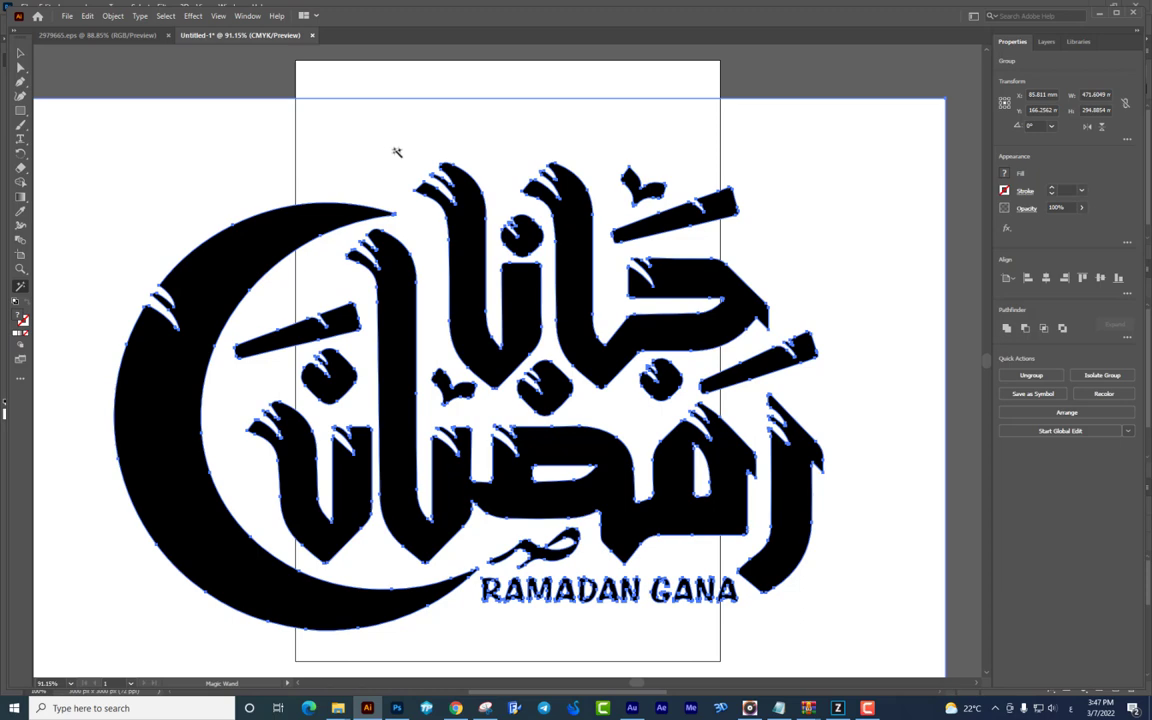
{"action": "left_click", "coordinate": [390, 152]}
{"action": "key", "text": "Delete"}
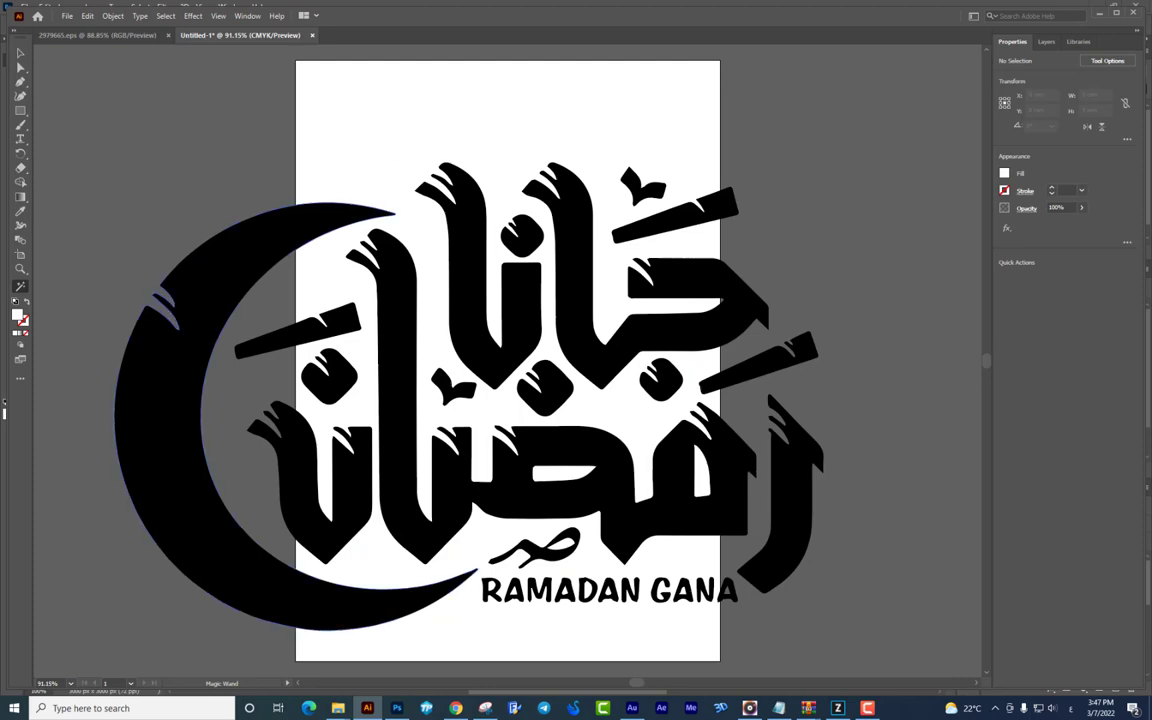
- Transfer the traced calligraphy to 1276.psd in Photoshop as a vector smart object and hide the raster calligraphy in Layer 8
{"action": "key", "text": "v"}
{"action": "left_click", "coordinate": [465, 298]}
{"action": "left_click_drag", "start_coordinate": [465, 298], "coordinate": [525, 600]}
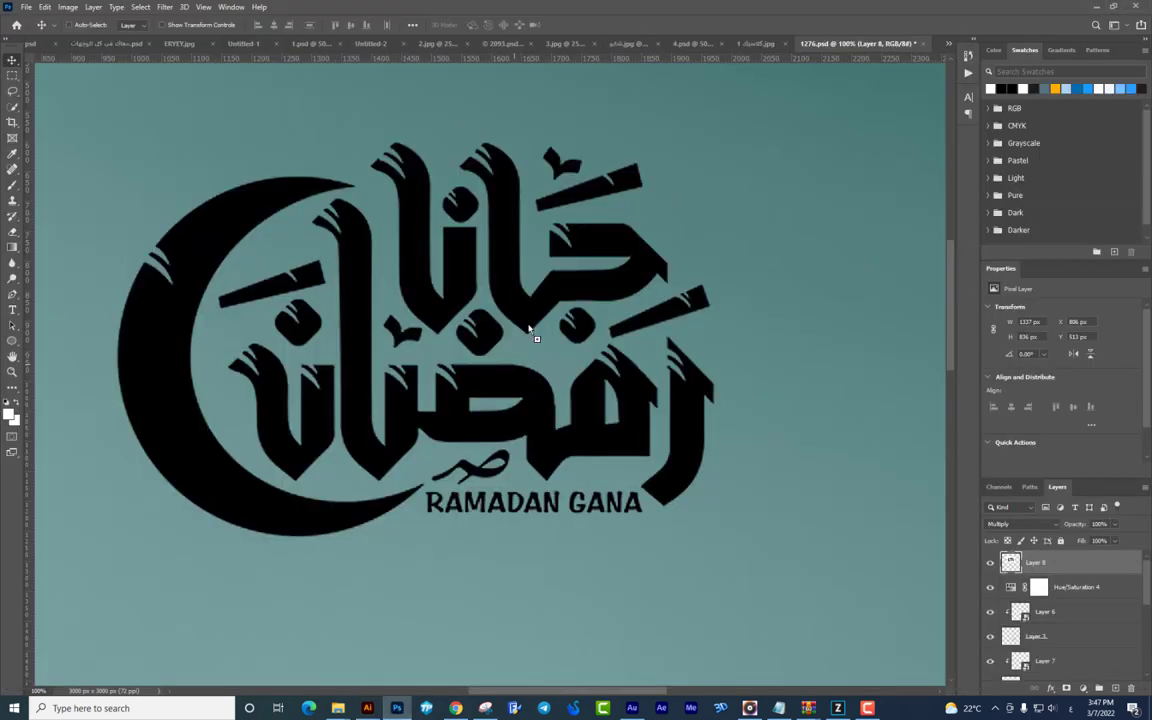
{"action": "left_click_drag", "start_coordinate": [530, 330], "coordinate": [530, 330]}
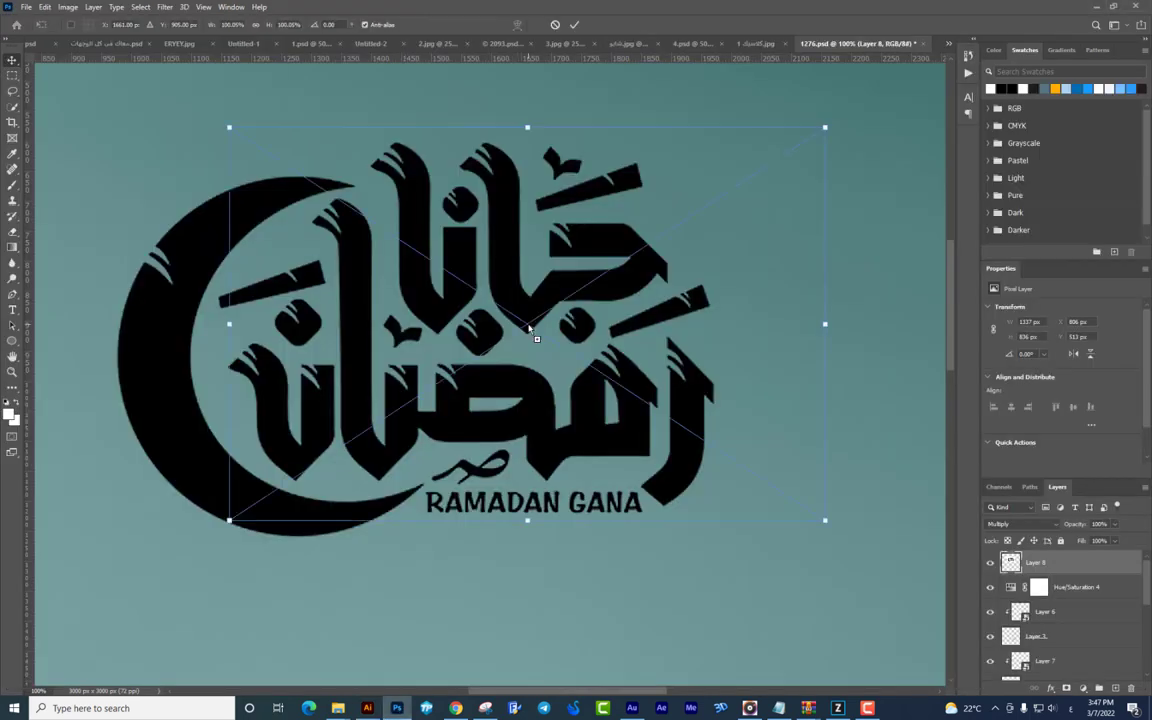
{"action": "key", "text": "Return"}
{"action": "key", "text": "ctrl+0"}
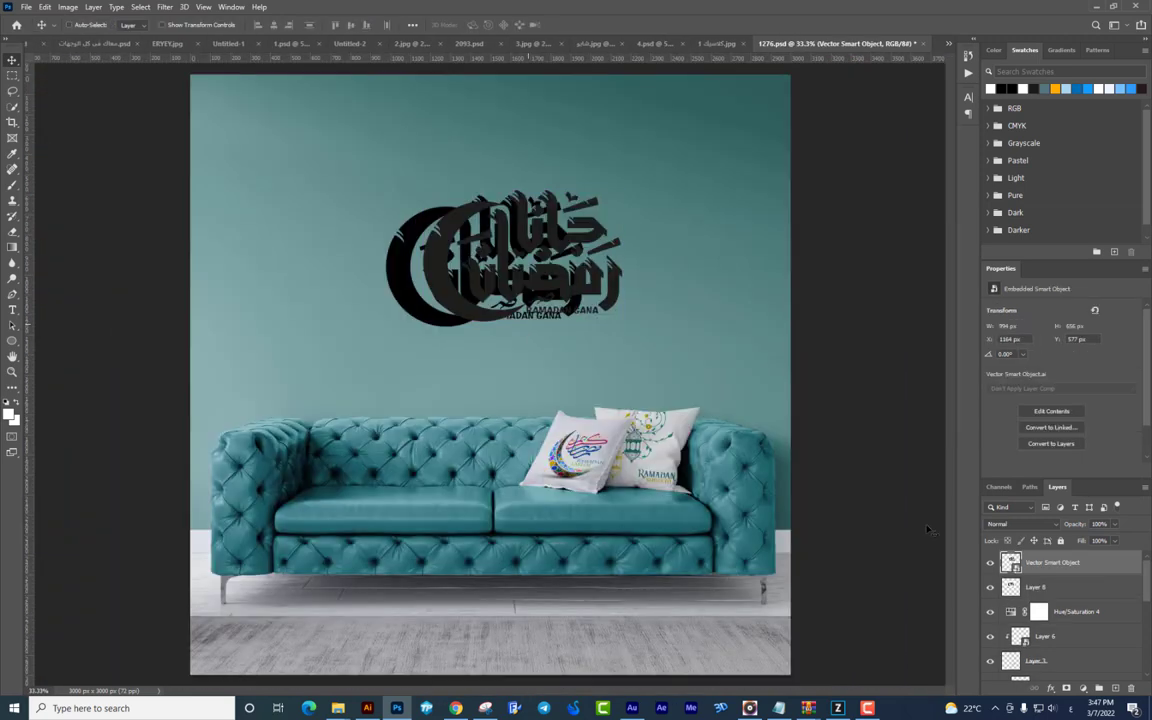
{"action": "left_click", "coordinate": [990, 587]}
- Scale the vector calligraphy to about 1462 px wide and position it on the wall centrally above the sofa
{"action": "key", "text": "ctrl+t"}
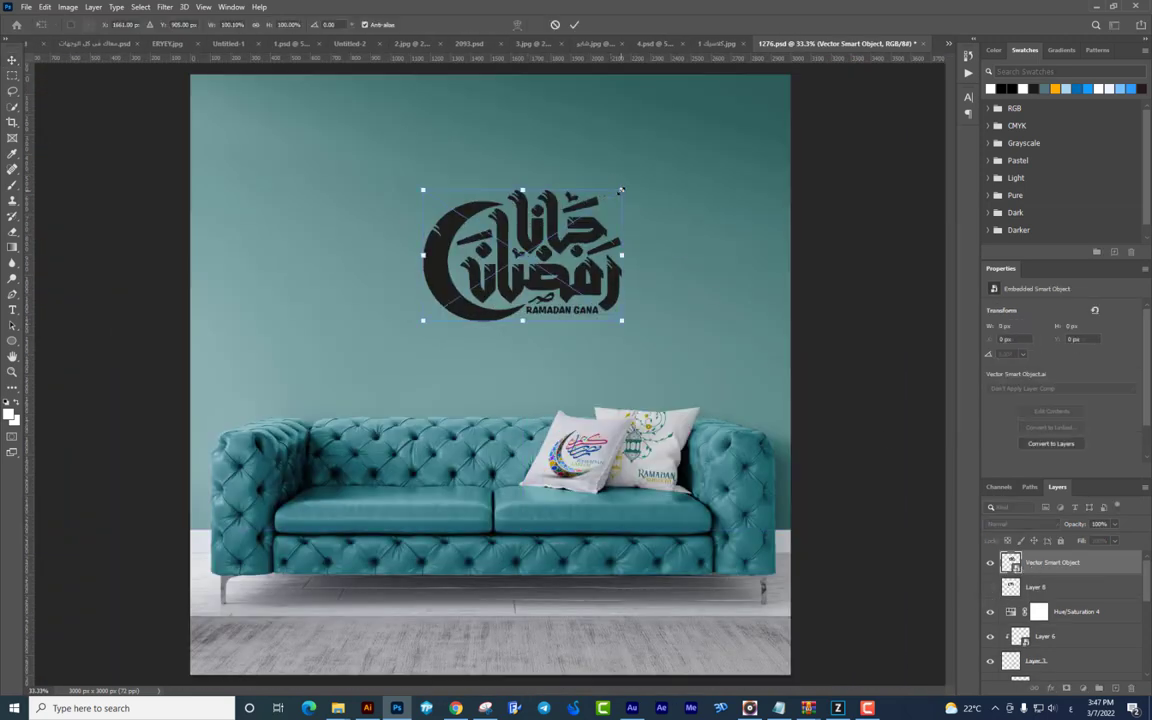
{"action": "left_click_drag", "start_coordinate": [656, 177], "coordinate": [733, 116]}
{"action": "left_click_drag", "start_coordinate": [500, 300], "coordinate": [451, 296]}
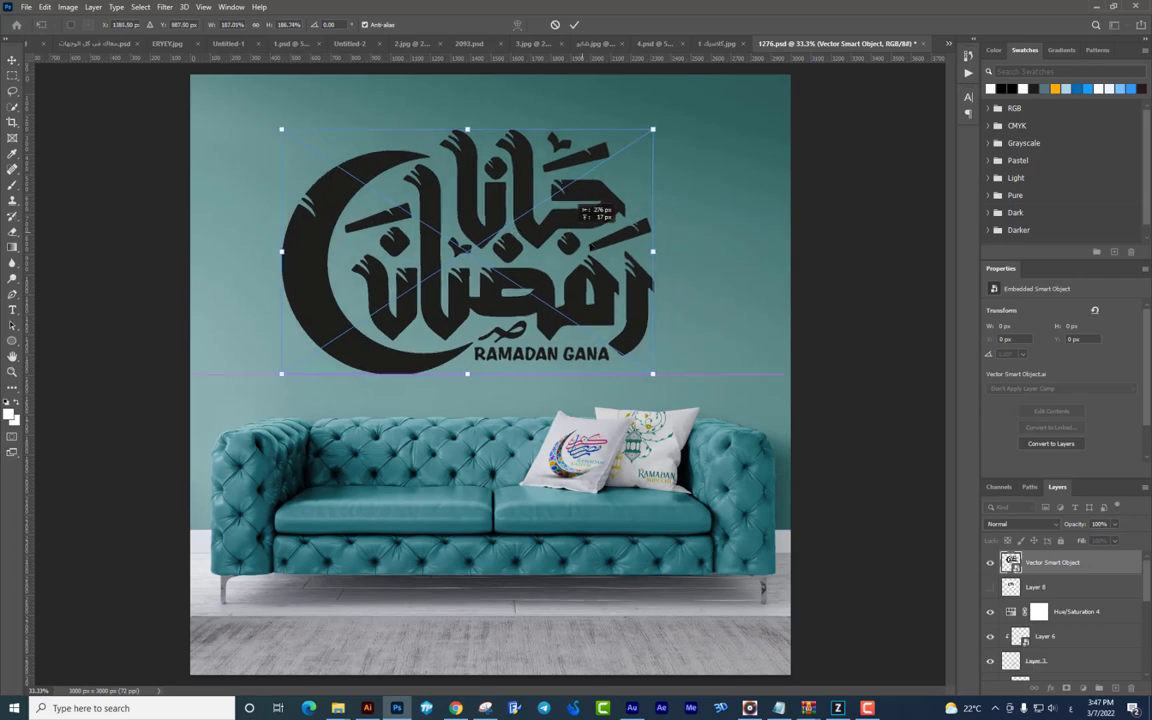
{"action": "left_click_drag", "start_coordinate": [705, 400], "coordinate": [631, 350]}
{"action": "key", "text": "Return"}
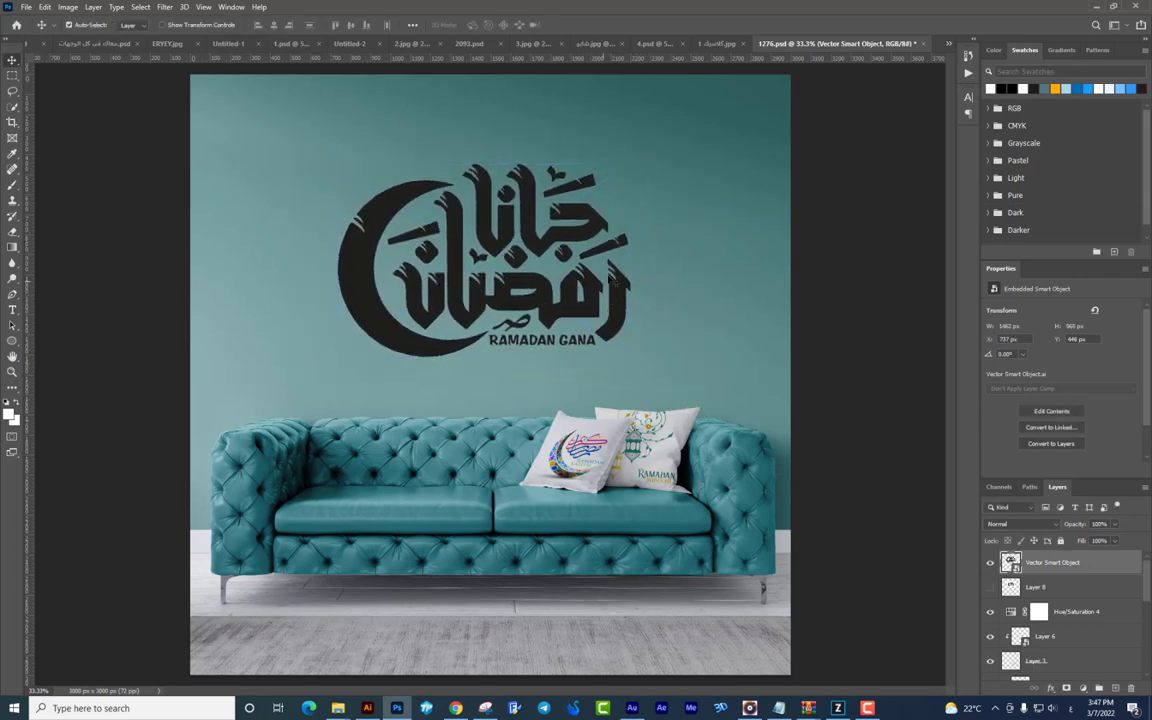
- Turn the vector calligraphy white with a Hue/Saturation adjustment at Lightness +100
{"action": "key", "text": "ctrl+u"}
{"action": "double_click", "coordinate": [876, 308]}
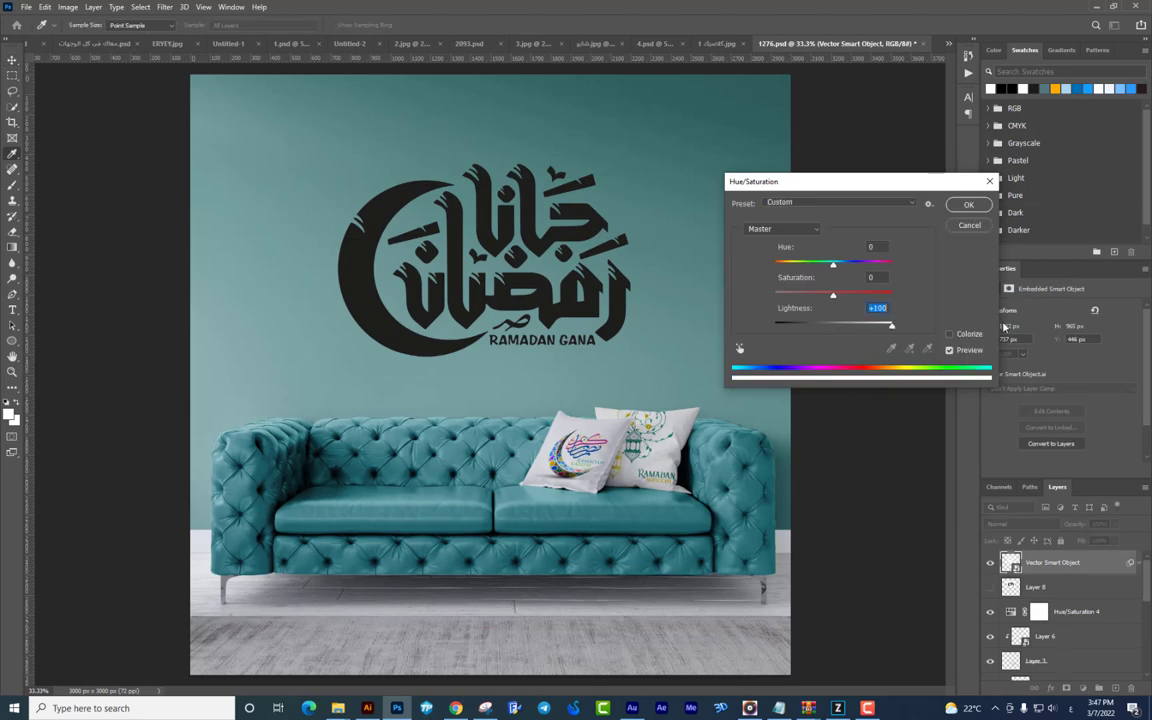
{"action": "type", "text": "100"}
{"action": "key", "text": "Return"}
- Nudge the white calligraphy up the wall and scale it down to about 1348 by 889 px
{"action": "key", "text": "shift+Up"}
{"action": "key", "text": "shift+Up"}
{"action": "key", "text": "shift+Up"}
{"action": "key", "text": "shift+Up"}
{"action": "key", "text": "ctrl+t"}
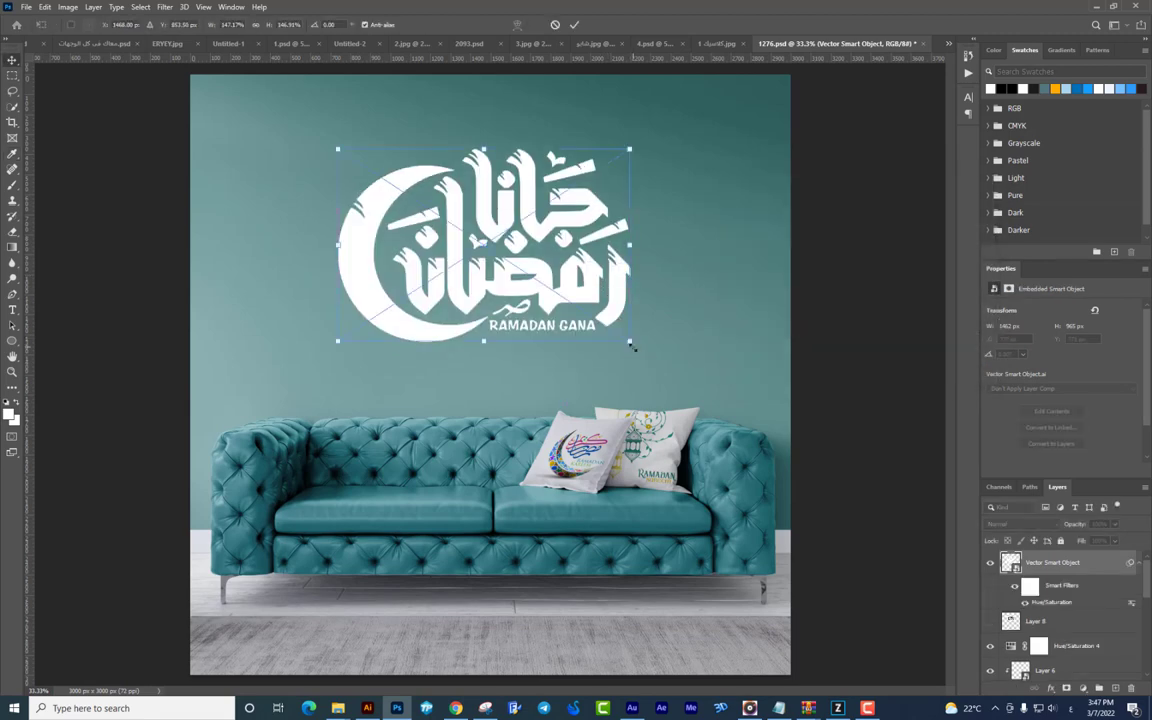
{"action": "key", "text": "Return"}
- Inspect the white calligraphy's edges up close, then move it slightly down the wall towards the sofa
{"action": "scroll", "coordinate": [598, 315], "scroll_direction": "up", "scroll_amount": 2}
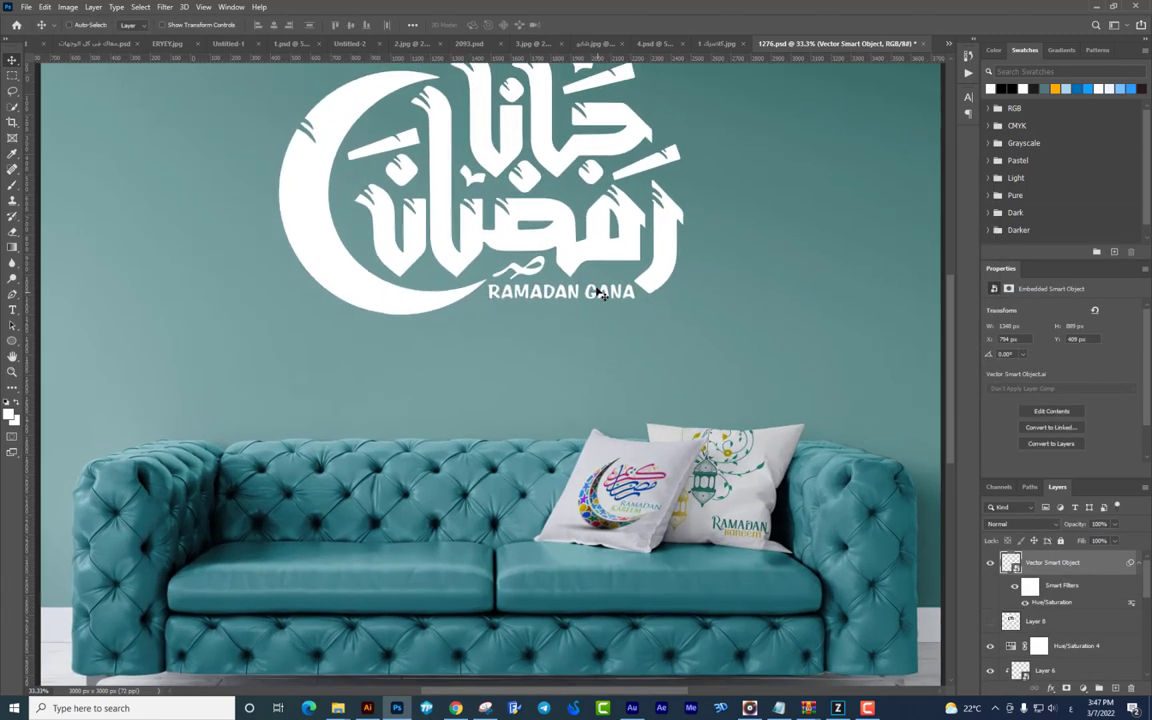
{"action": "scroll", "coordinate": [578, 347], "scroll_direction": "up", "scroll_amount": 6}
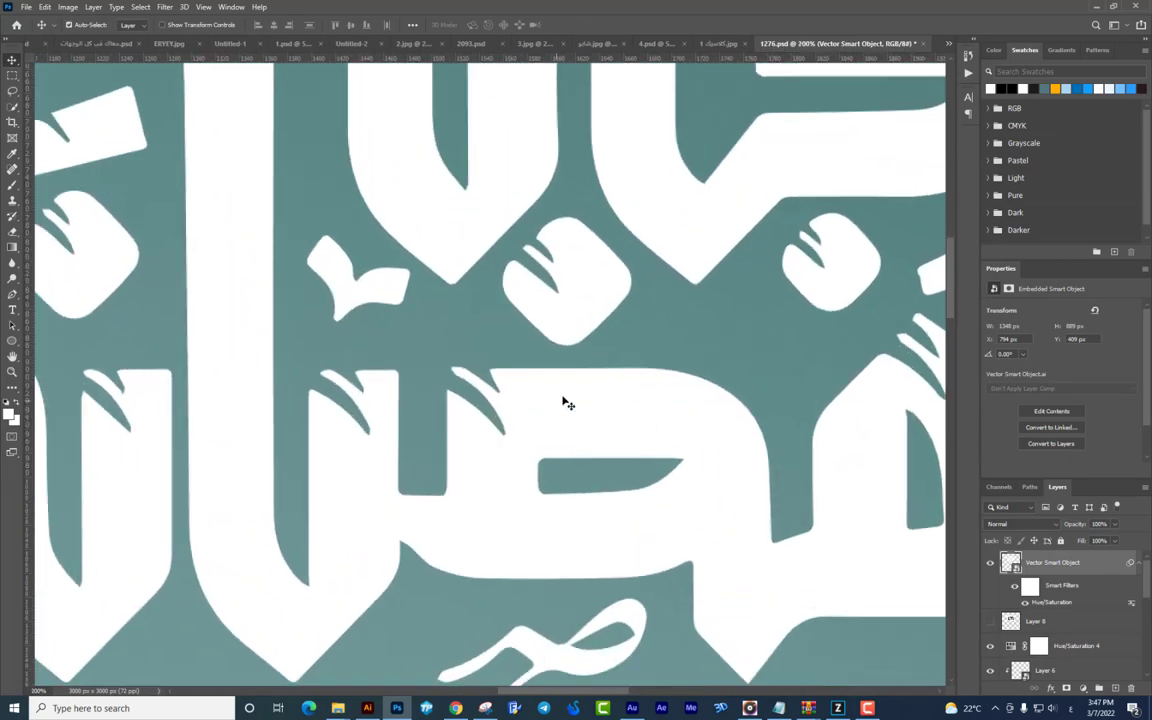
{"action": "scroll", "coordinate": [488, 505], "scroll_direction": "down", "scroll_amount": 7}
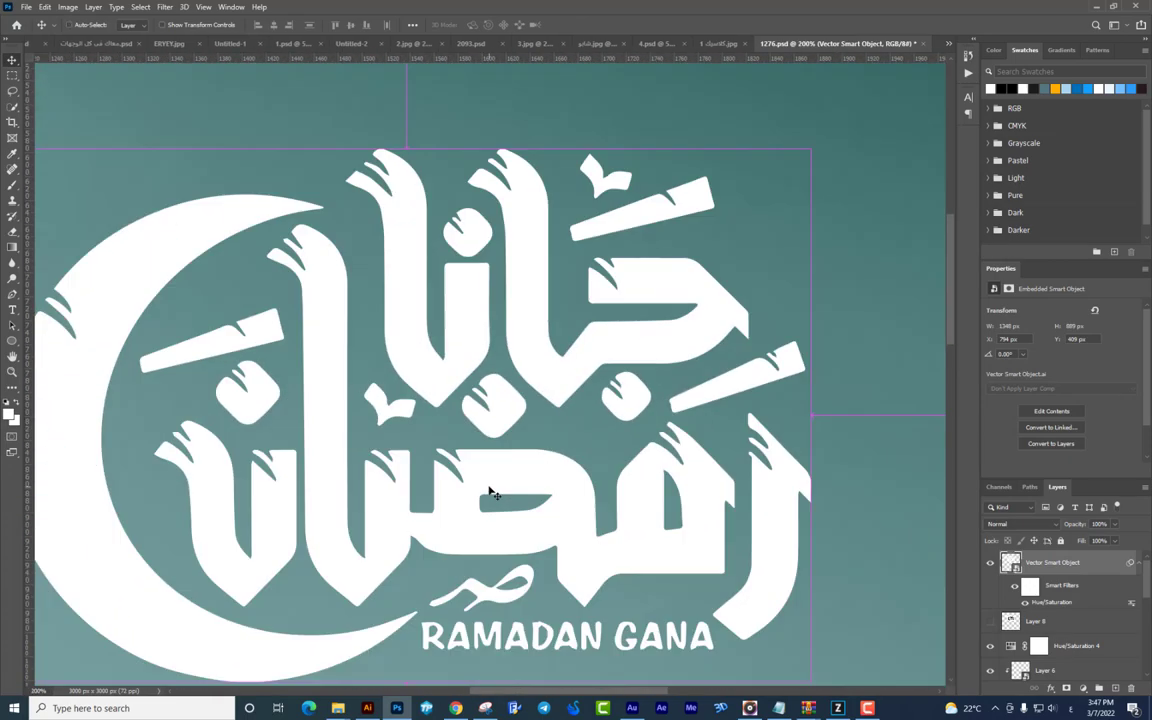
{"action": "scroll", "coordinate": [490, 495], "scroll_direction": "down", "scroll_amount": 1}
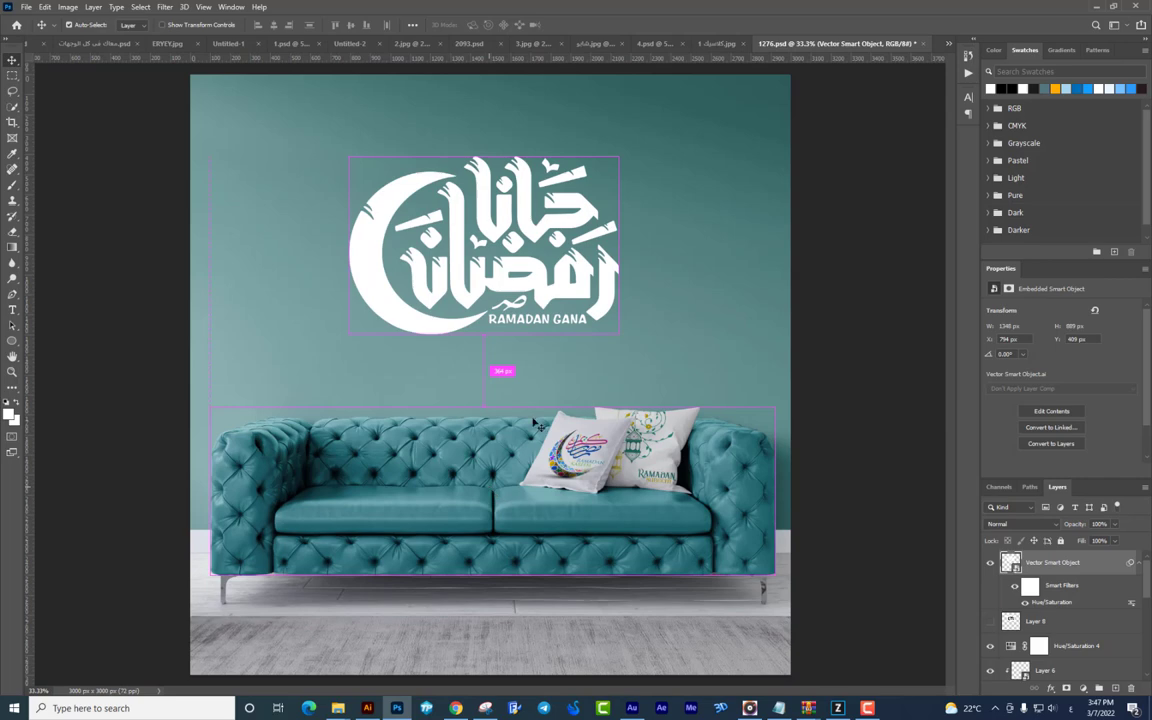
{"action": "left_click_drag", "start_coordinate": [537, 425], "coordinate": [545, 335]}
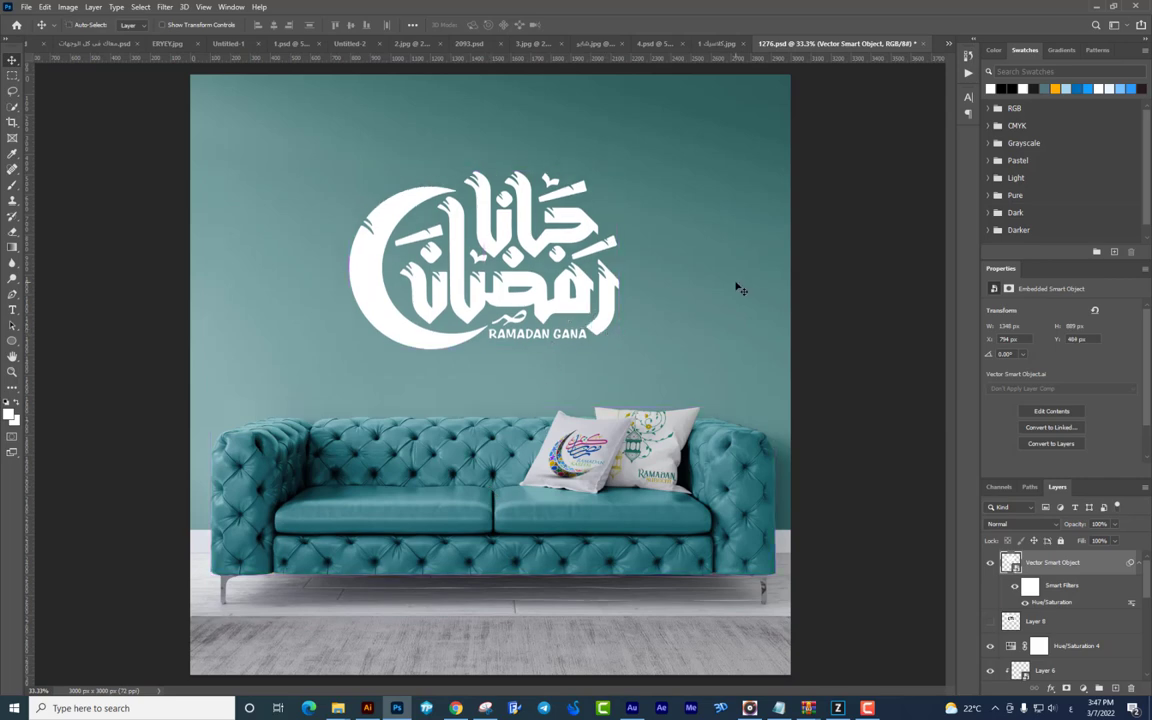